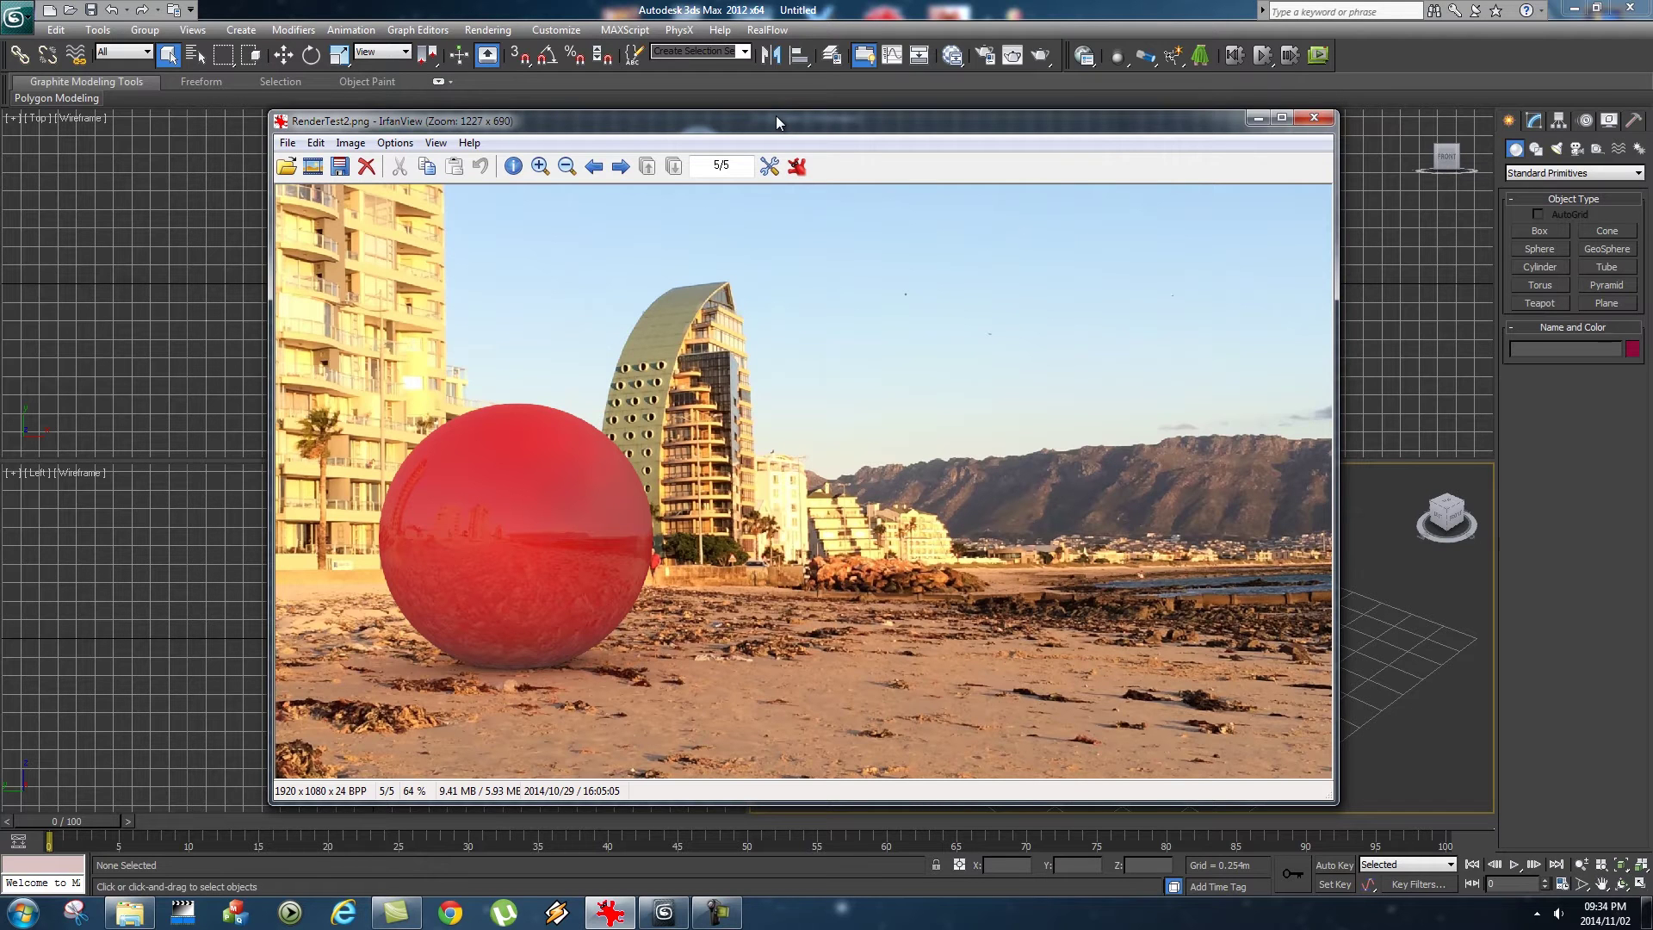
Bring back the tutorial folder window and preview the PhotoHD.JPG beach photo.
{"action": "left_click", "coordinate": [1258, 117]}
{"action": "left_click", "coordinate": [131, 913]}
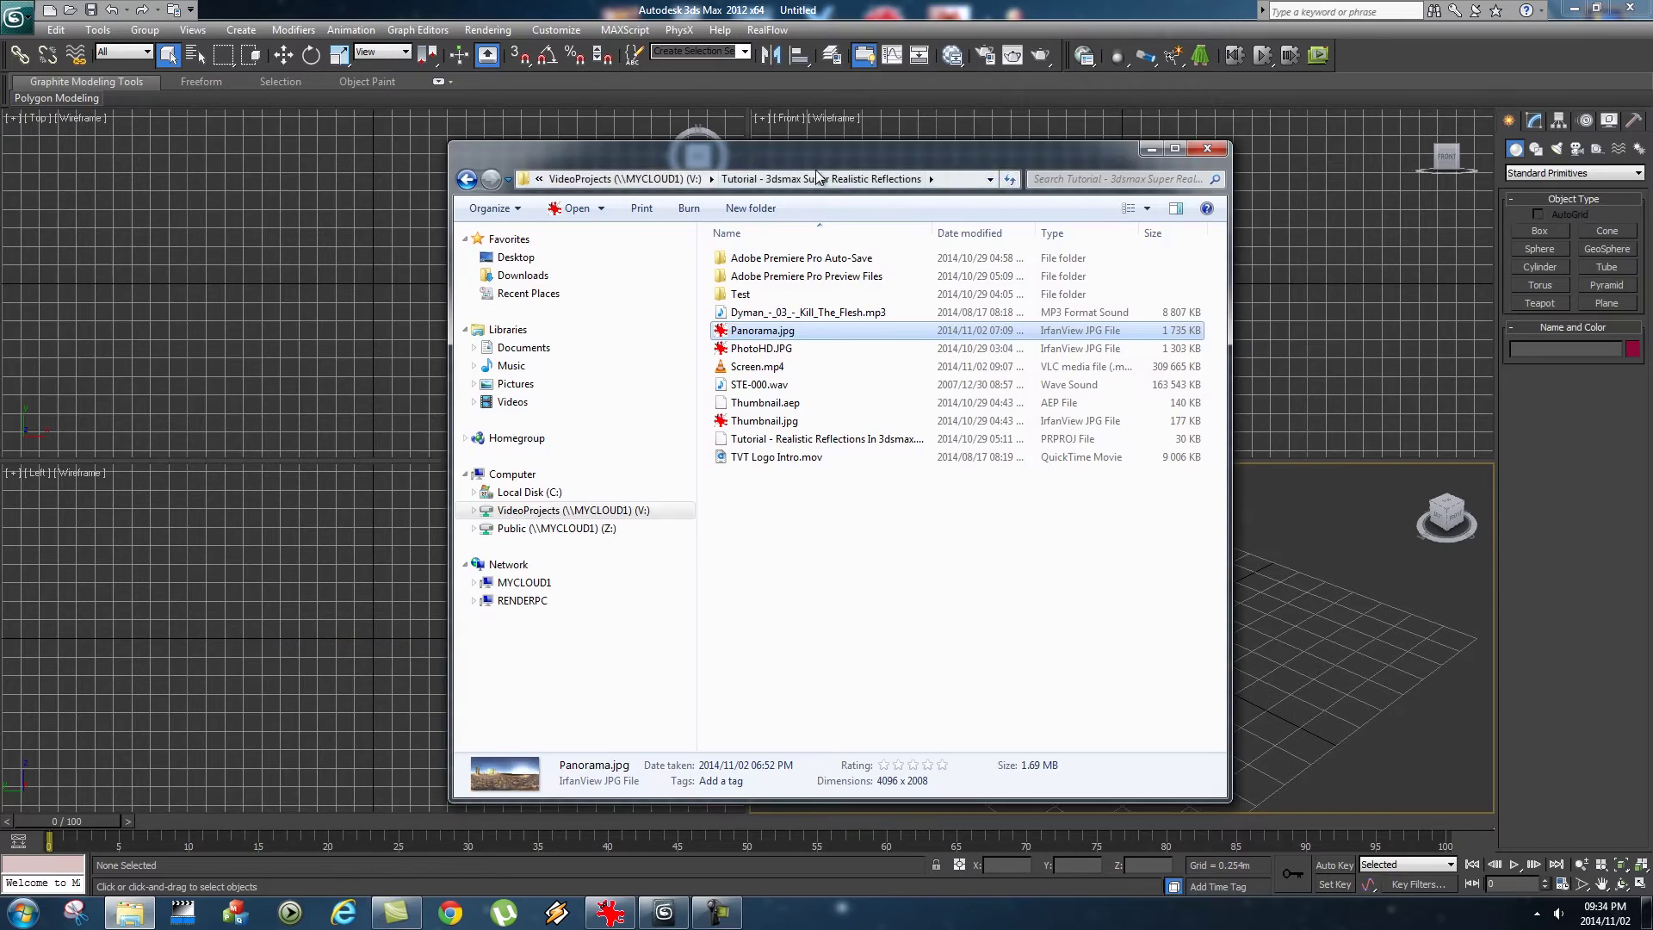
{"action": "left_click_drag", "start_coordinate": [958, 142], "coordinate": [1104, 124]}
{"action": "left_click", "coordinate": [984, 558]}
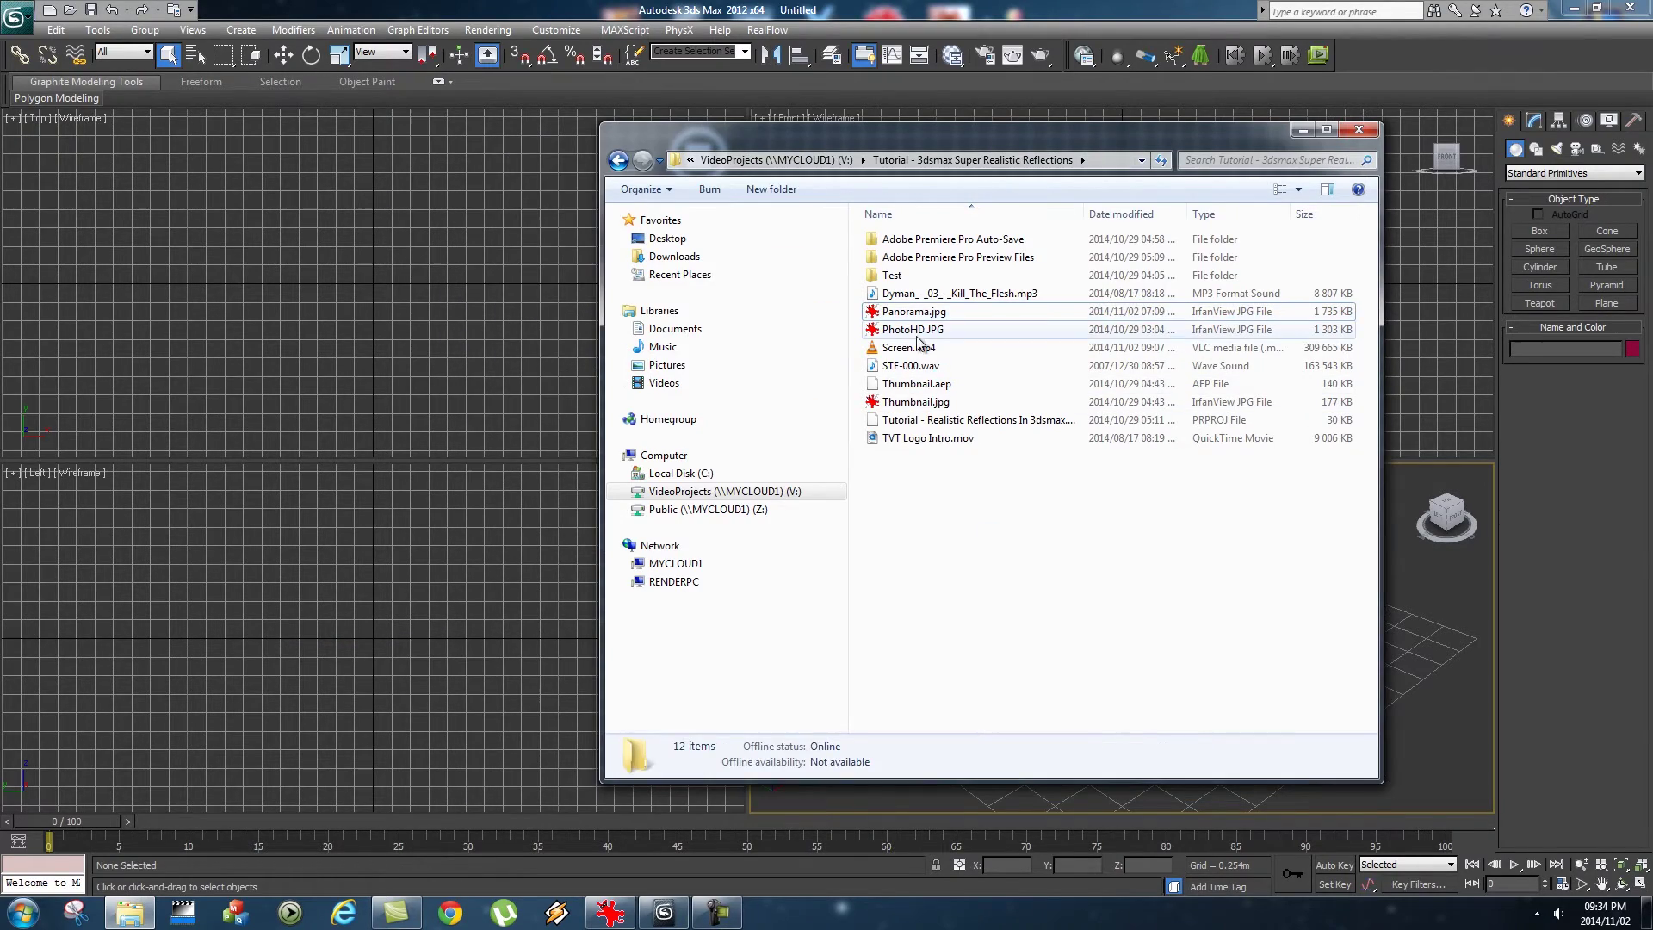
{"action": "left_click", "coordinate": [1003, 331]}
{"action": "key", "text": "Return"}
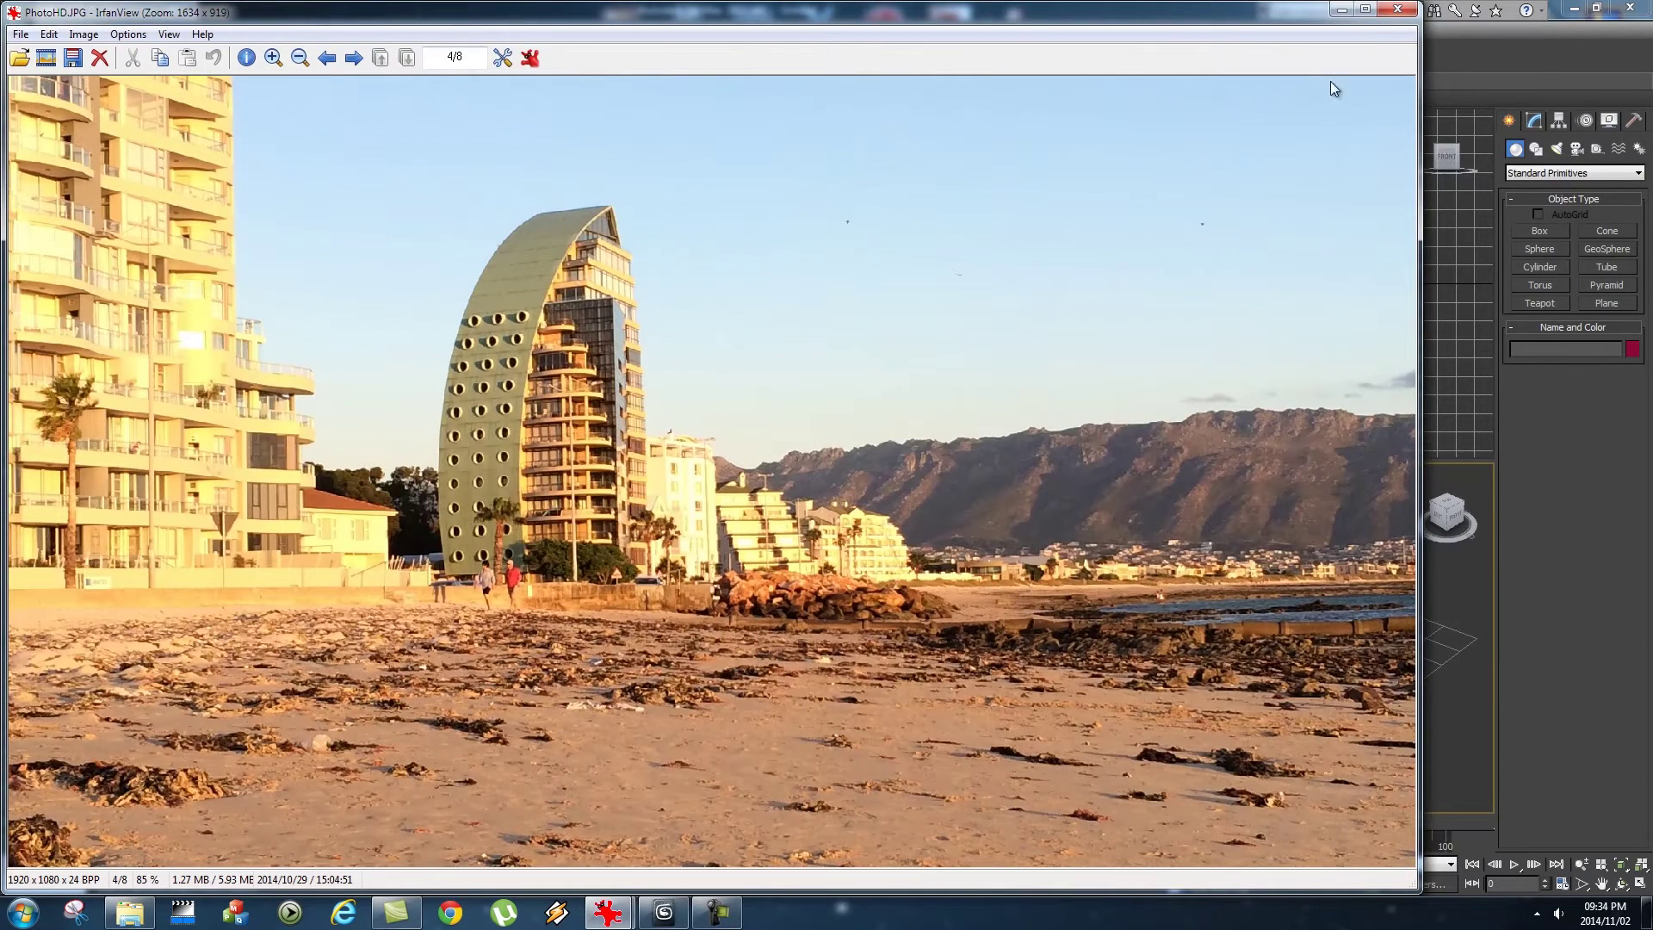
{"action": "left_click", "coordinate": [1396, 9]}
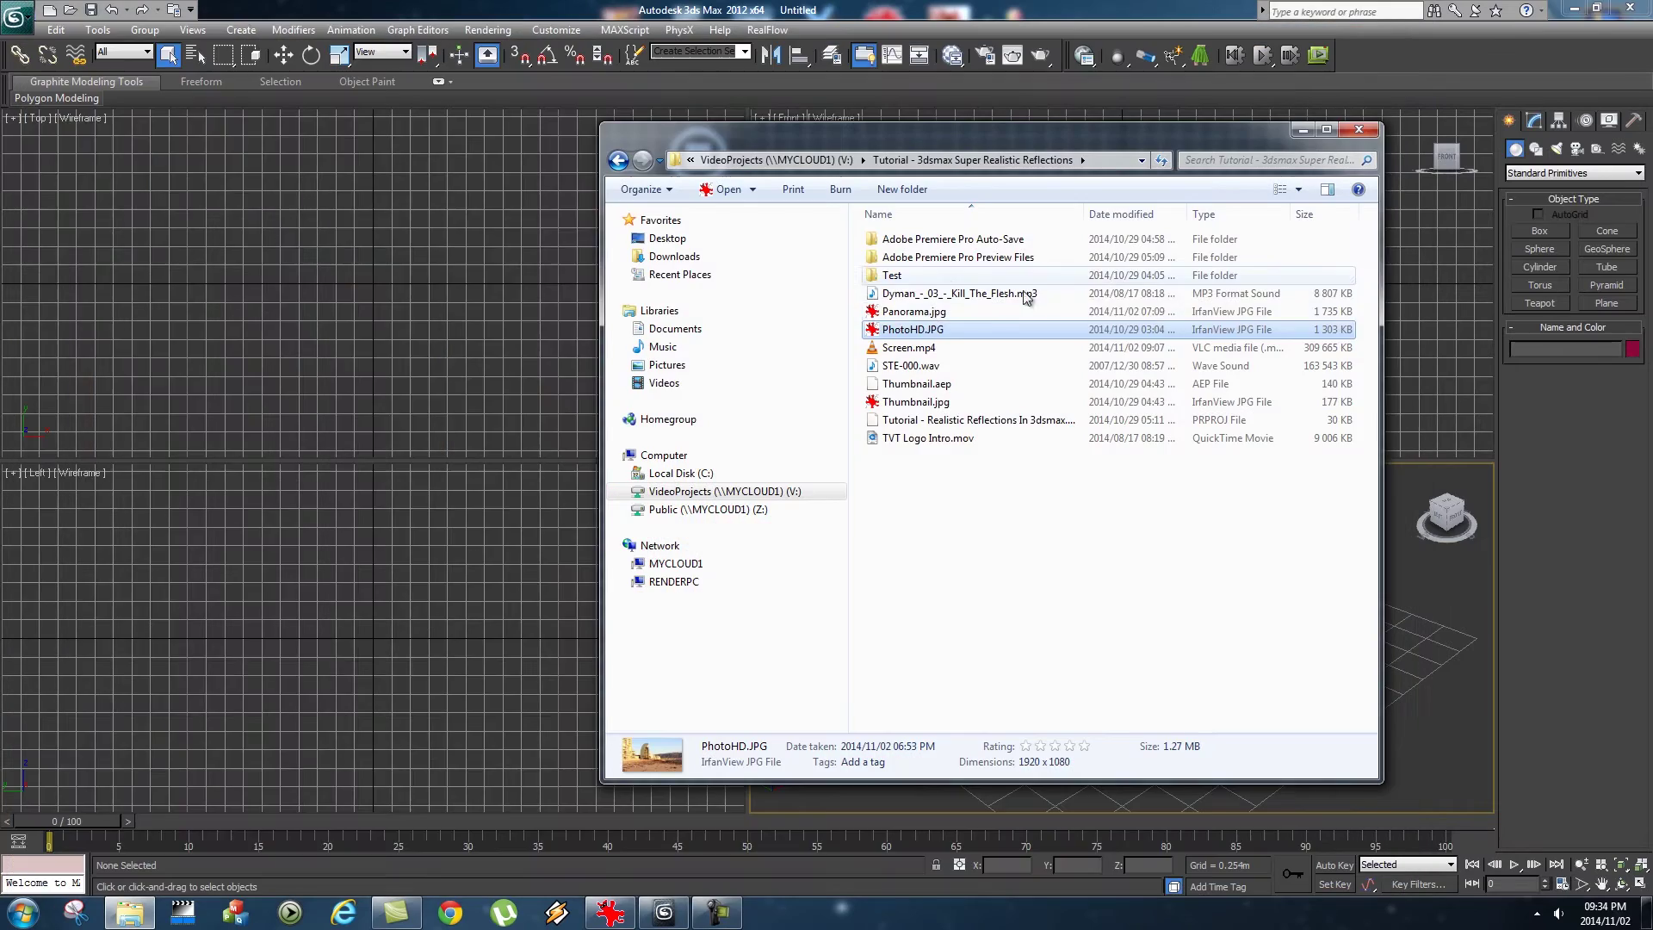
Preview the Panorama.jpg panorama, then close the viewer.
{"action": "left_click", "coordinate": [920, 312]}
{"action": "key", "text": "Return"}
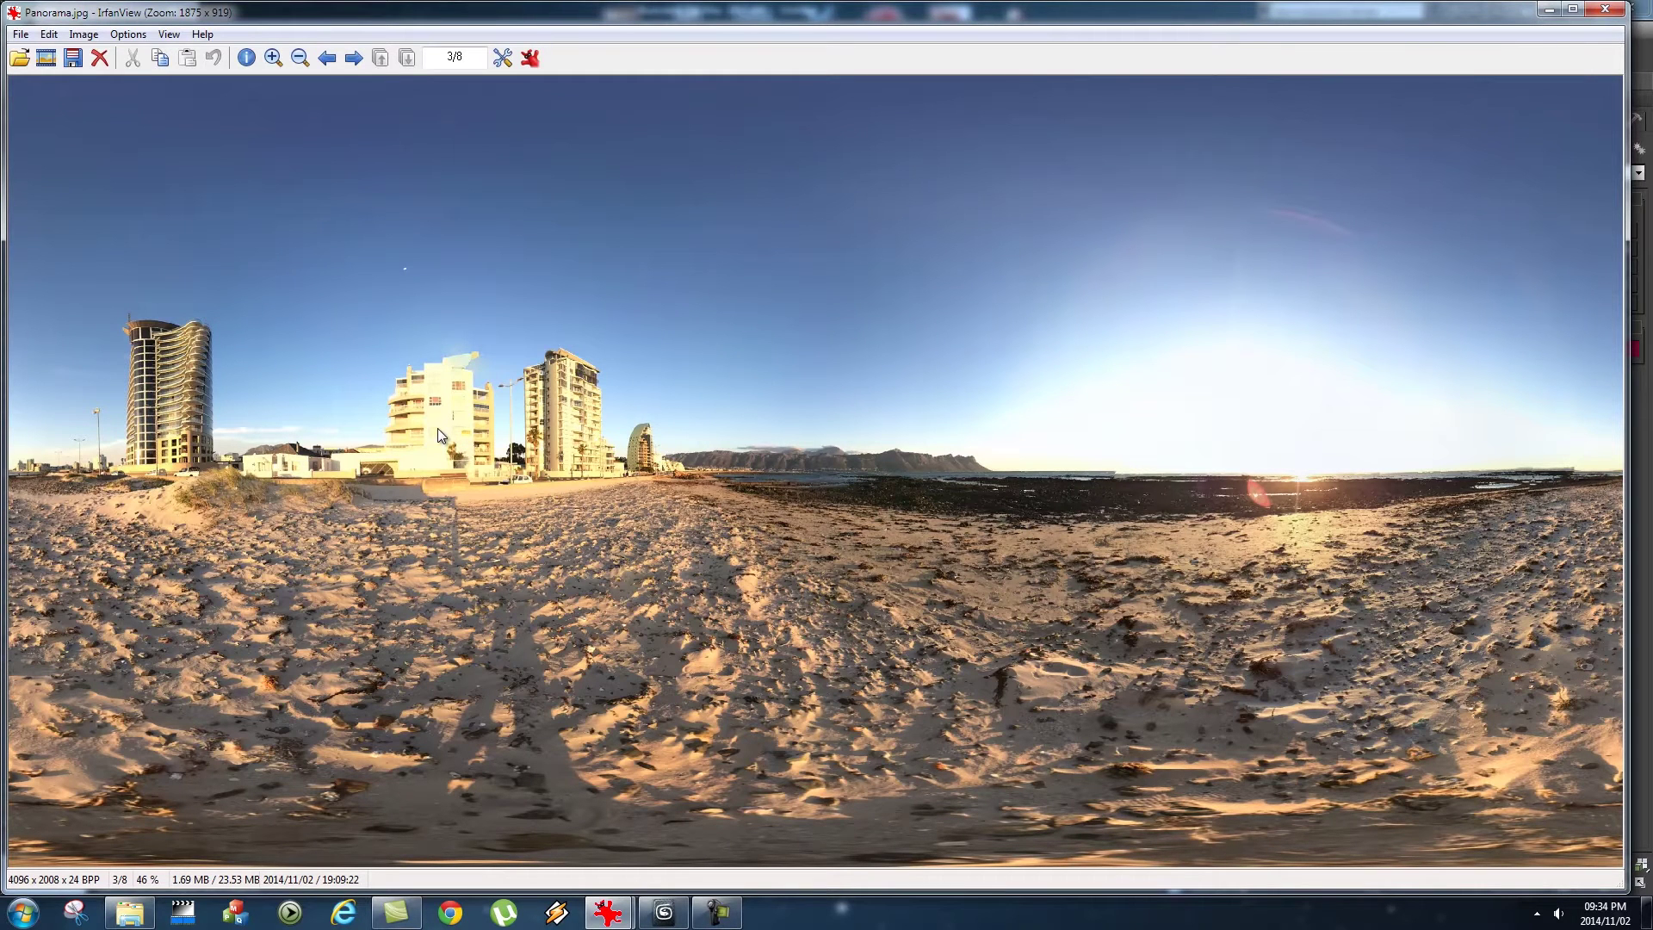
{"action": "left_click", "coordinate": [1605, 9]}
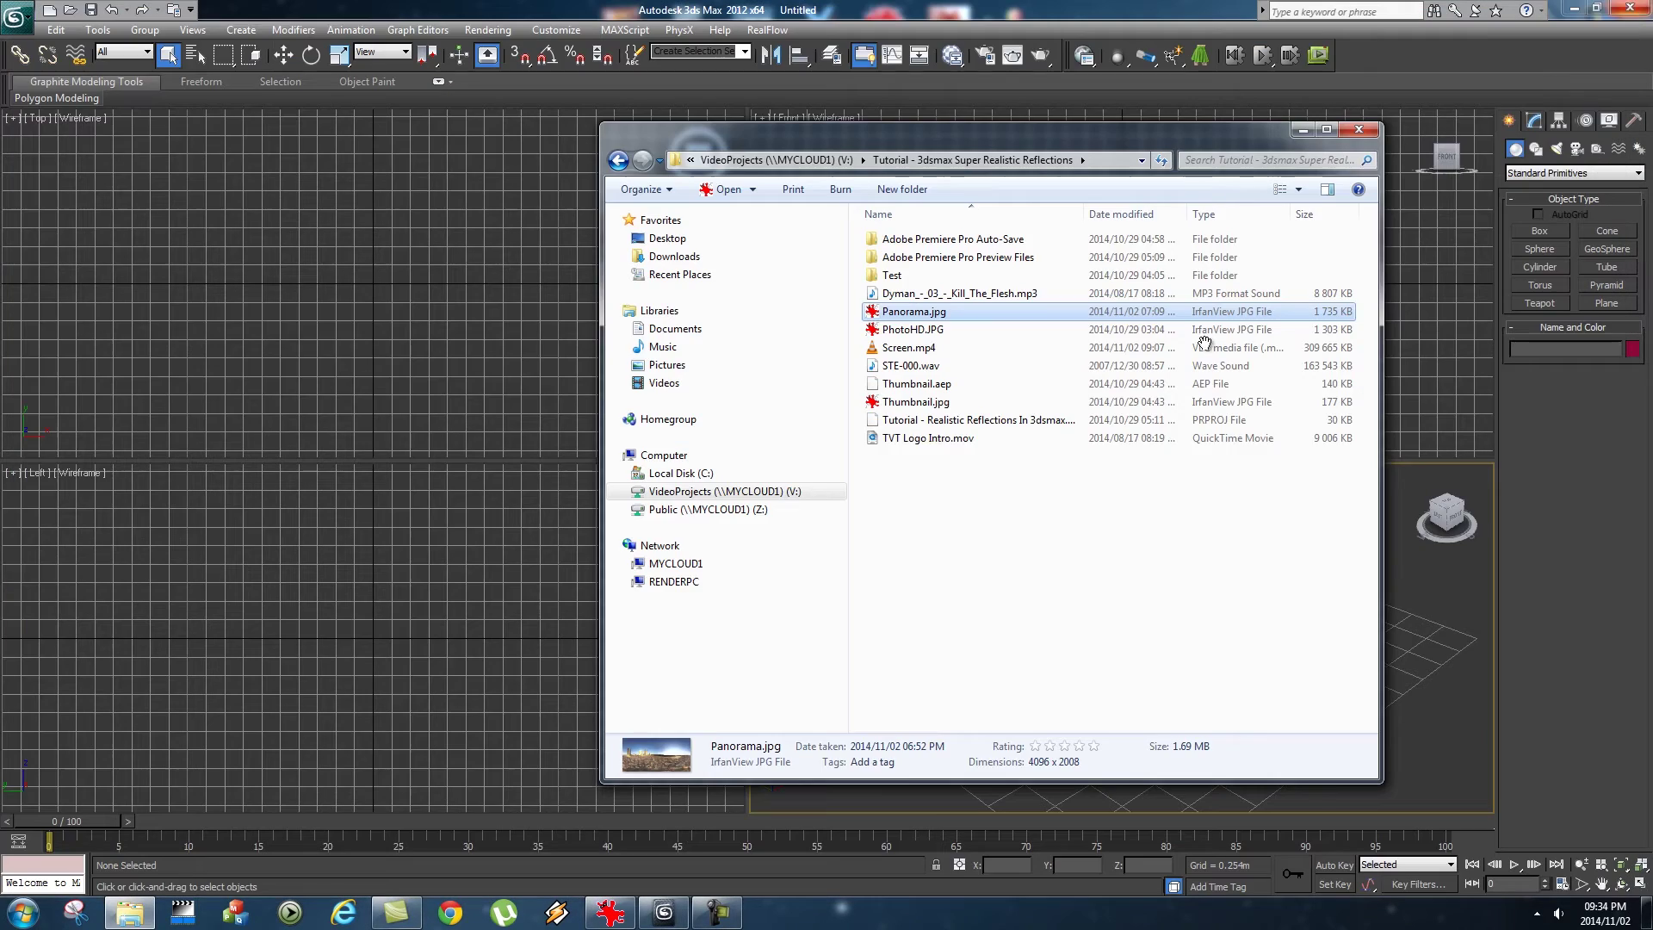
Close Explorer and assign V-Ray Adv 2.40.03 as production renderer under Render Setup's Assign Renderer.
{"action": "left_click", "coordinate": [1359, 129]}
{"action": "left_click", "coordinate": [487, 29]}
{"action": "left_click", "coordinate": [542, 73]}
{"action": "left_click_drag", "start_coordinate": [1116, 601], "coordinate": [1100, 246]}
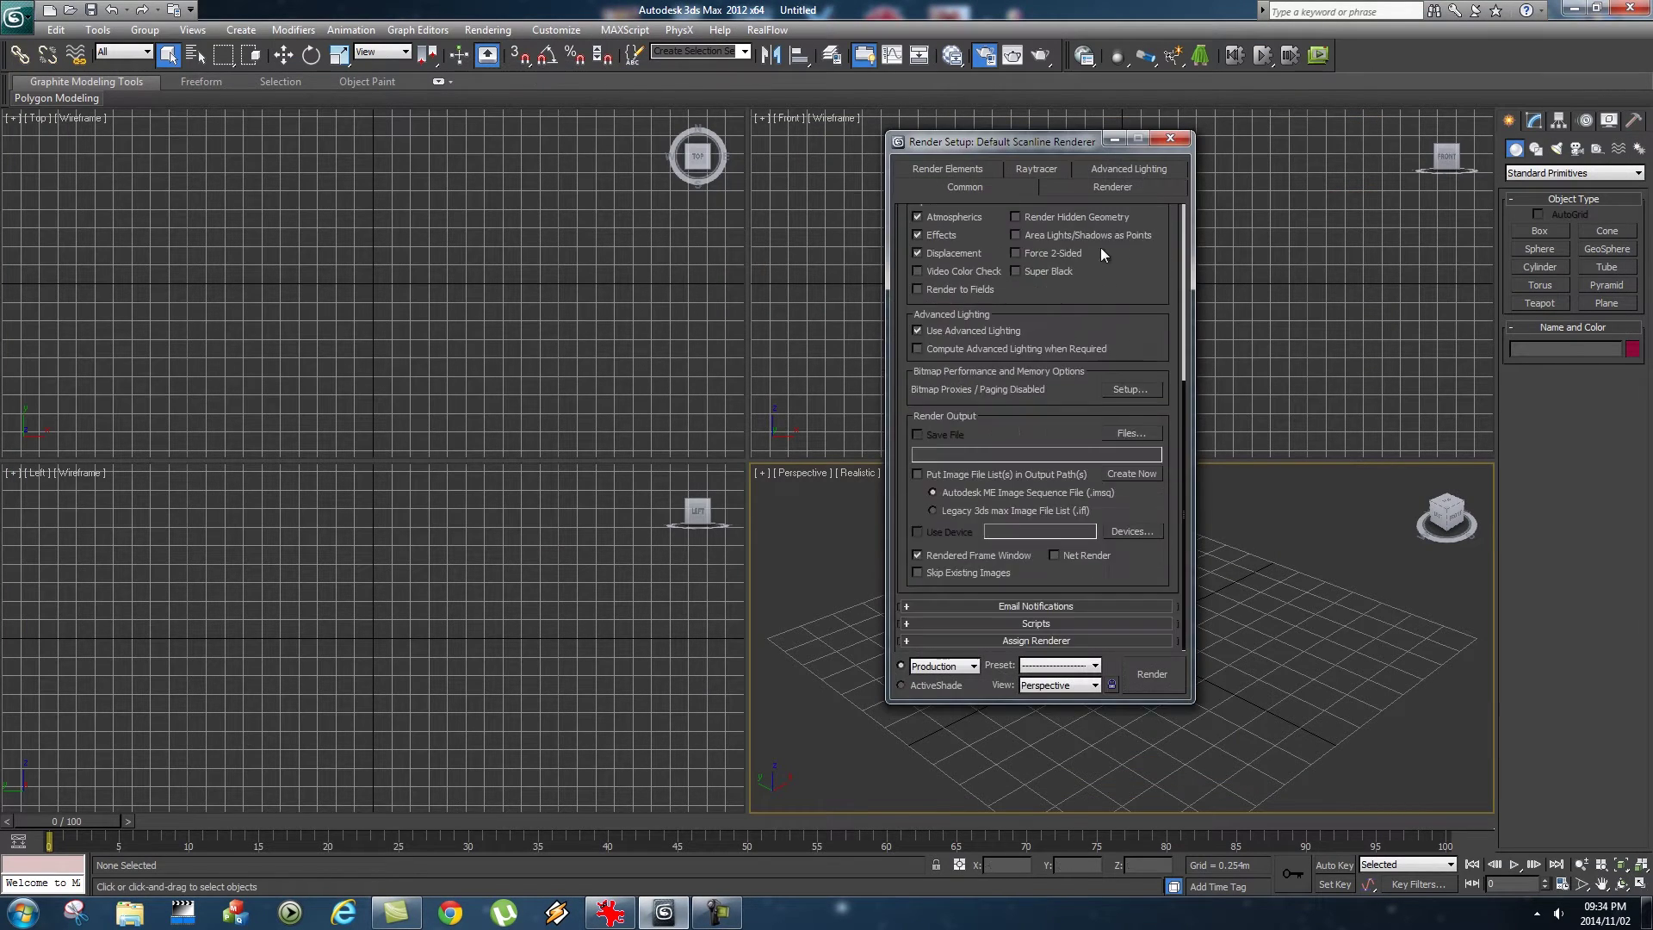
{"action": "left_click", "coordinate": [1031, 641]}
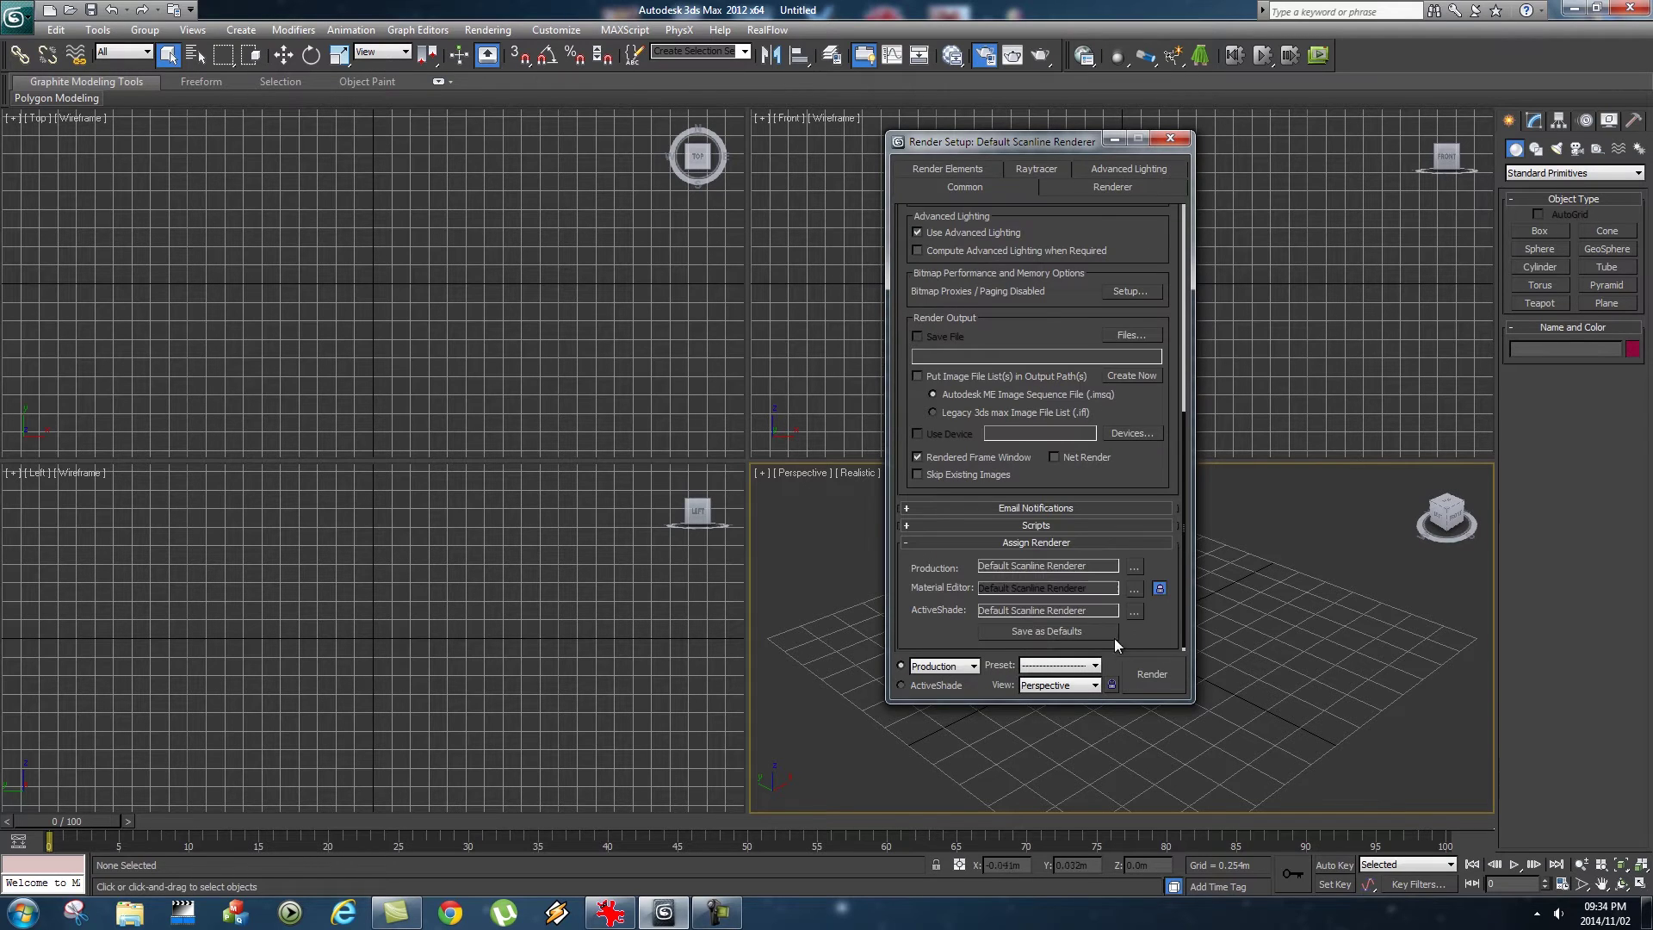
{"action": "left_click", "coordinate": [1133, 569]}
{"action": "left_click", "coordinate": [960, 345]}
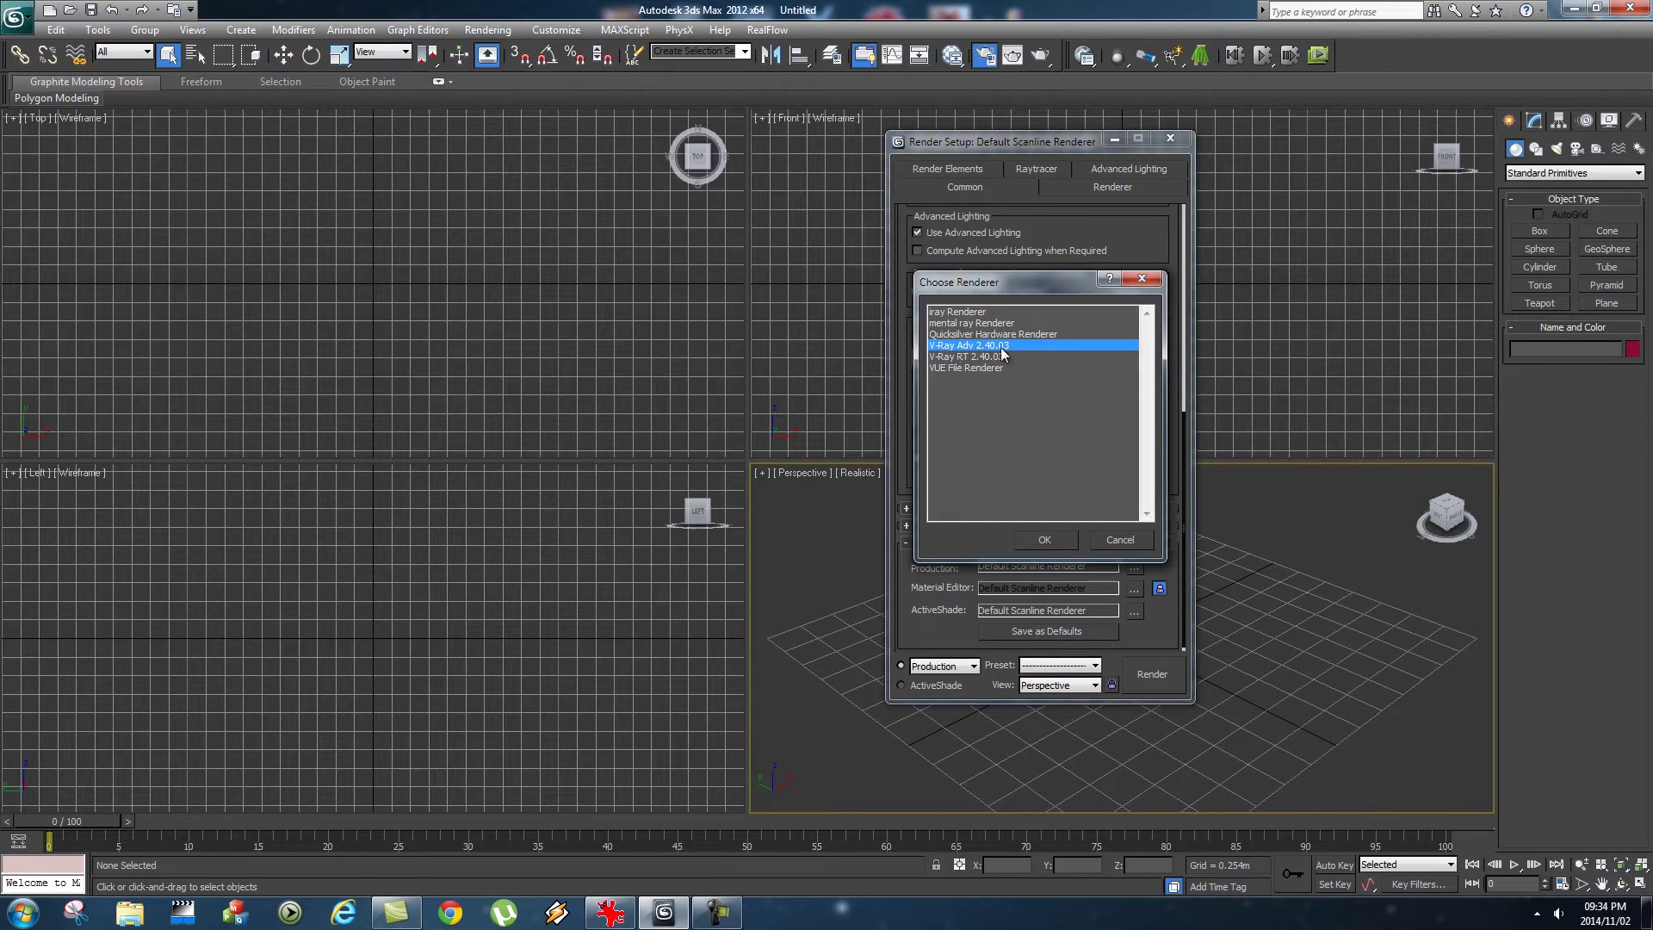
{"action": "left_click", "coordinate": [1041, 538]}
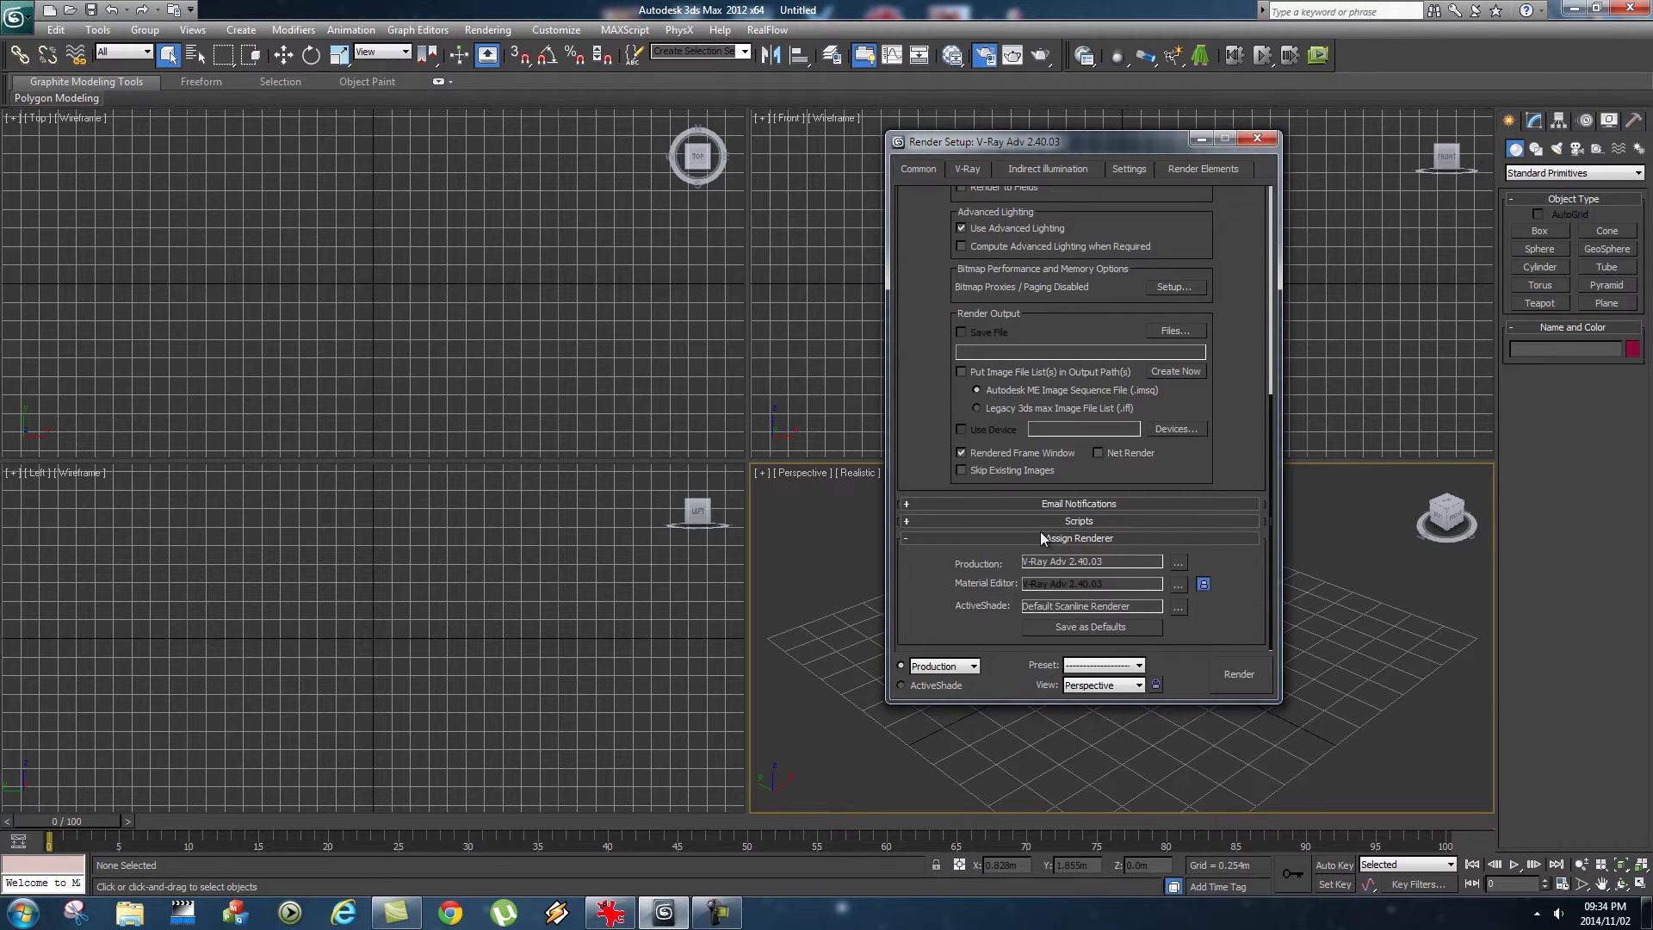
Close Render Setup and bring up the Slate Material Editor.
{"action": "left_click", "coordinate": [1256, 139]}
{"action": "key", "text": "m"}
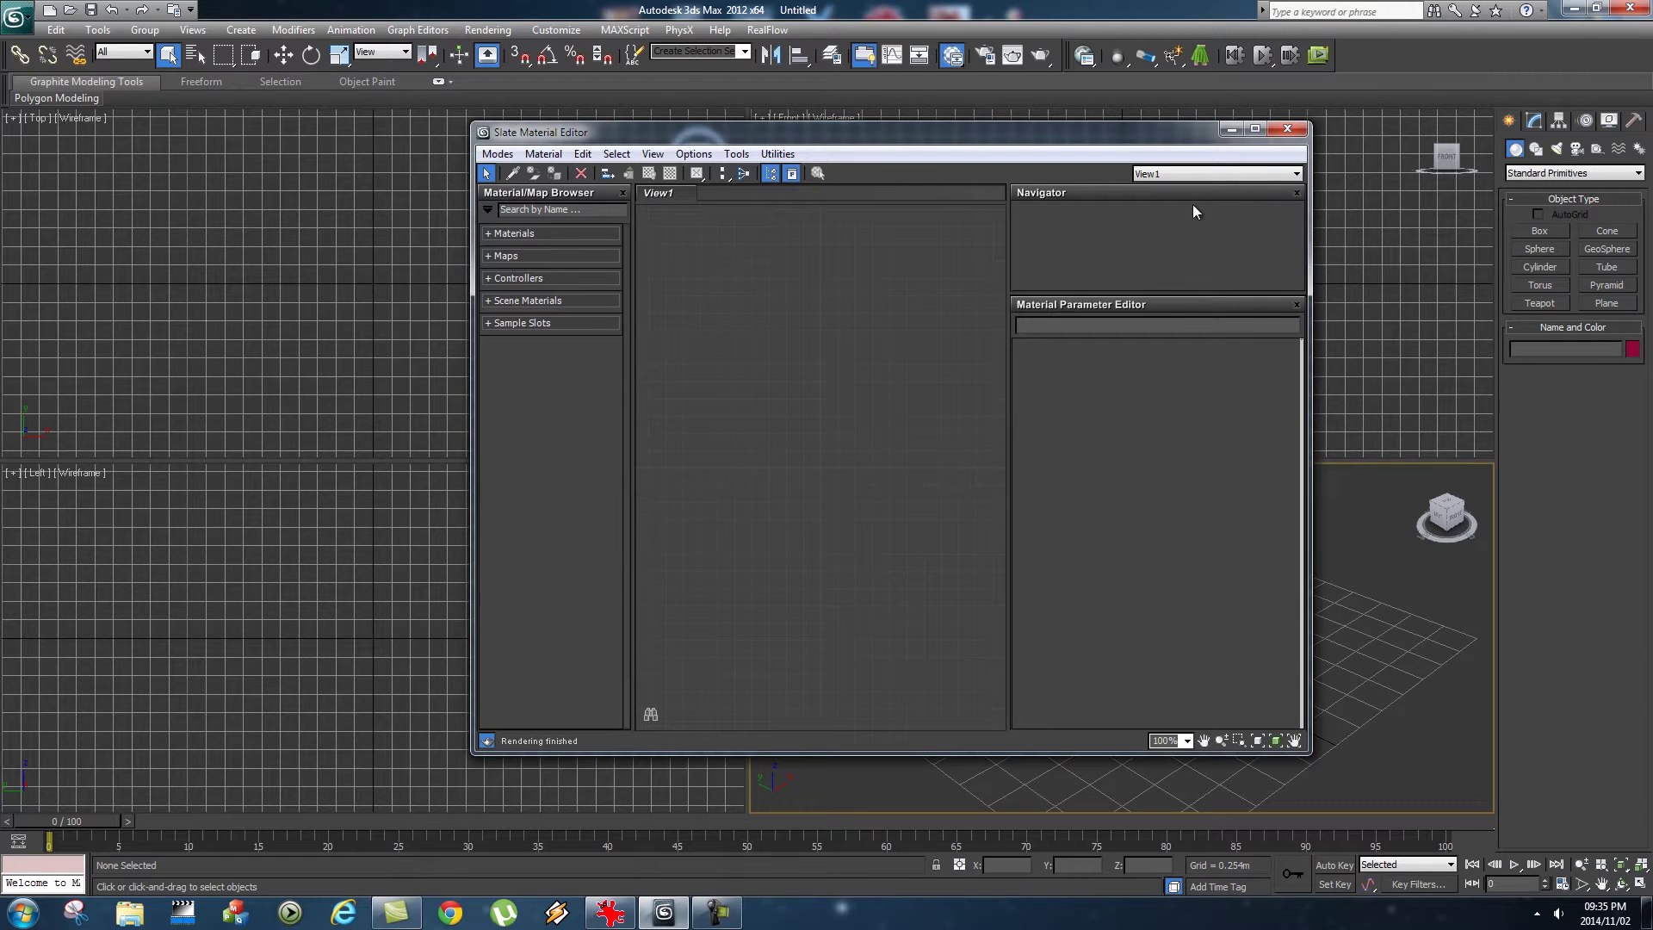
{"action": "left_click_drag", "start_coordinate": [938, 129], "coordinate": [1025, 162]}
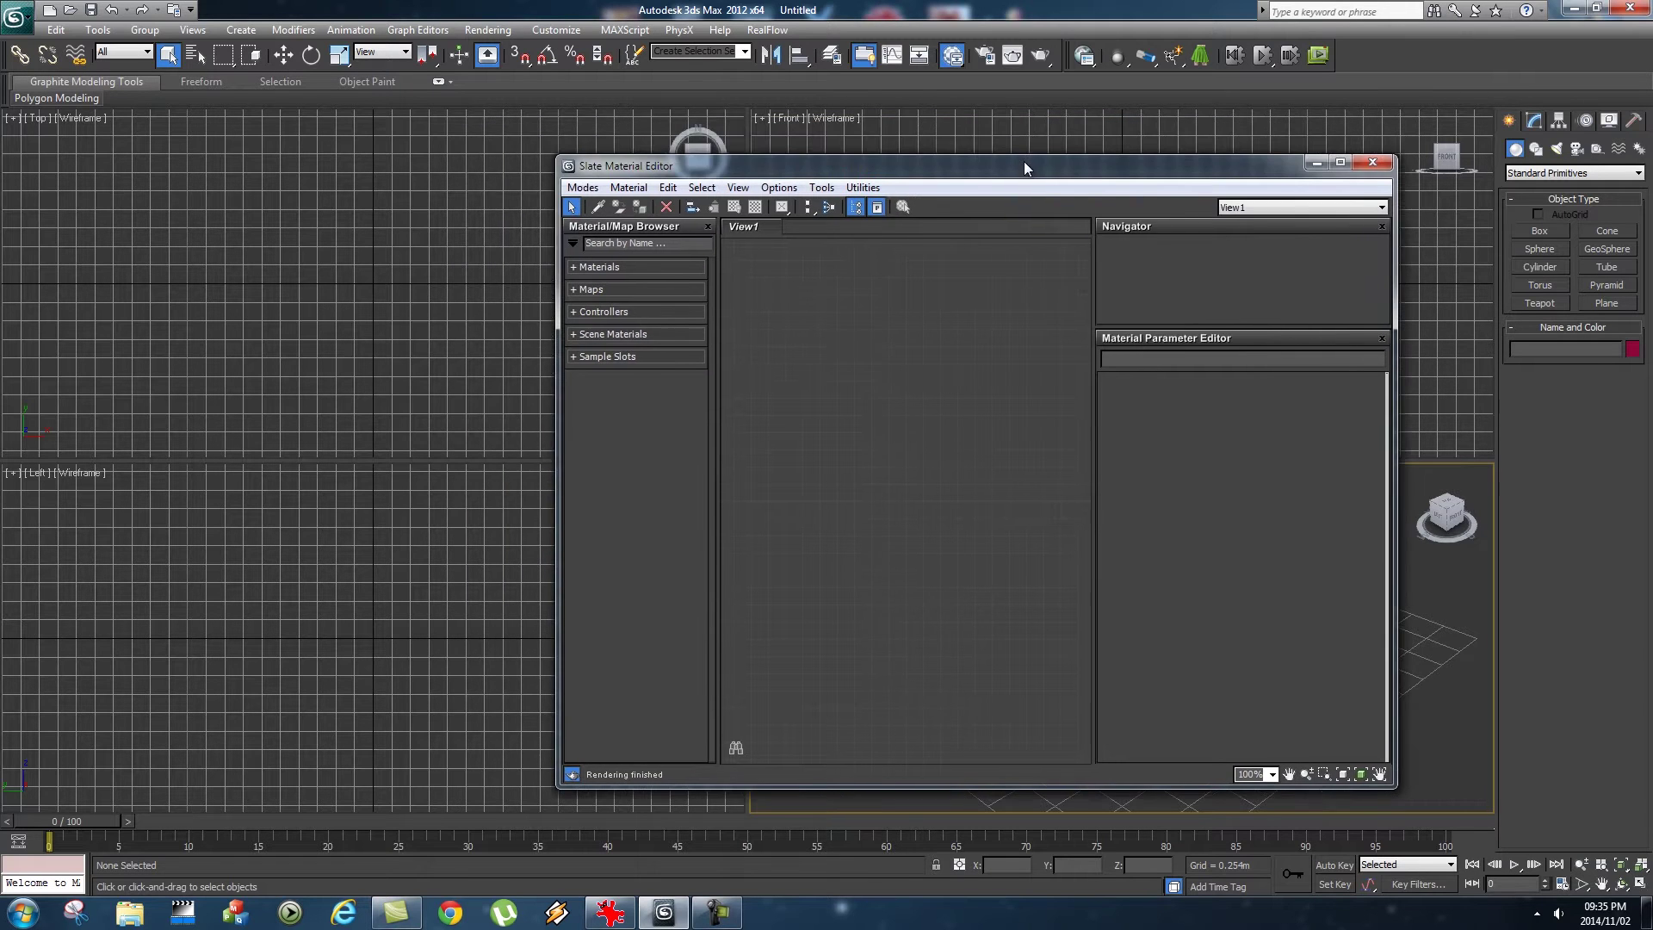
{"action": "left_click", "coordinate": [489, 30]}
{"action": "mouse_move", "coordinate": [551, 238]}
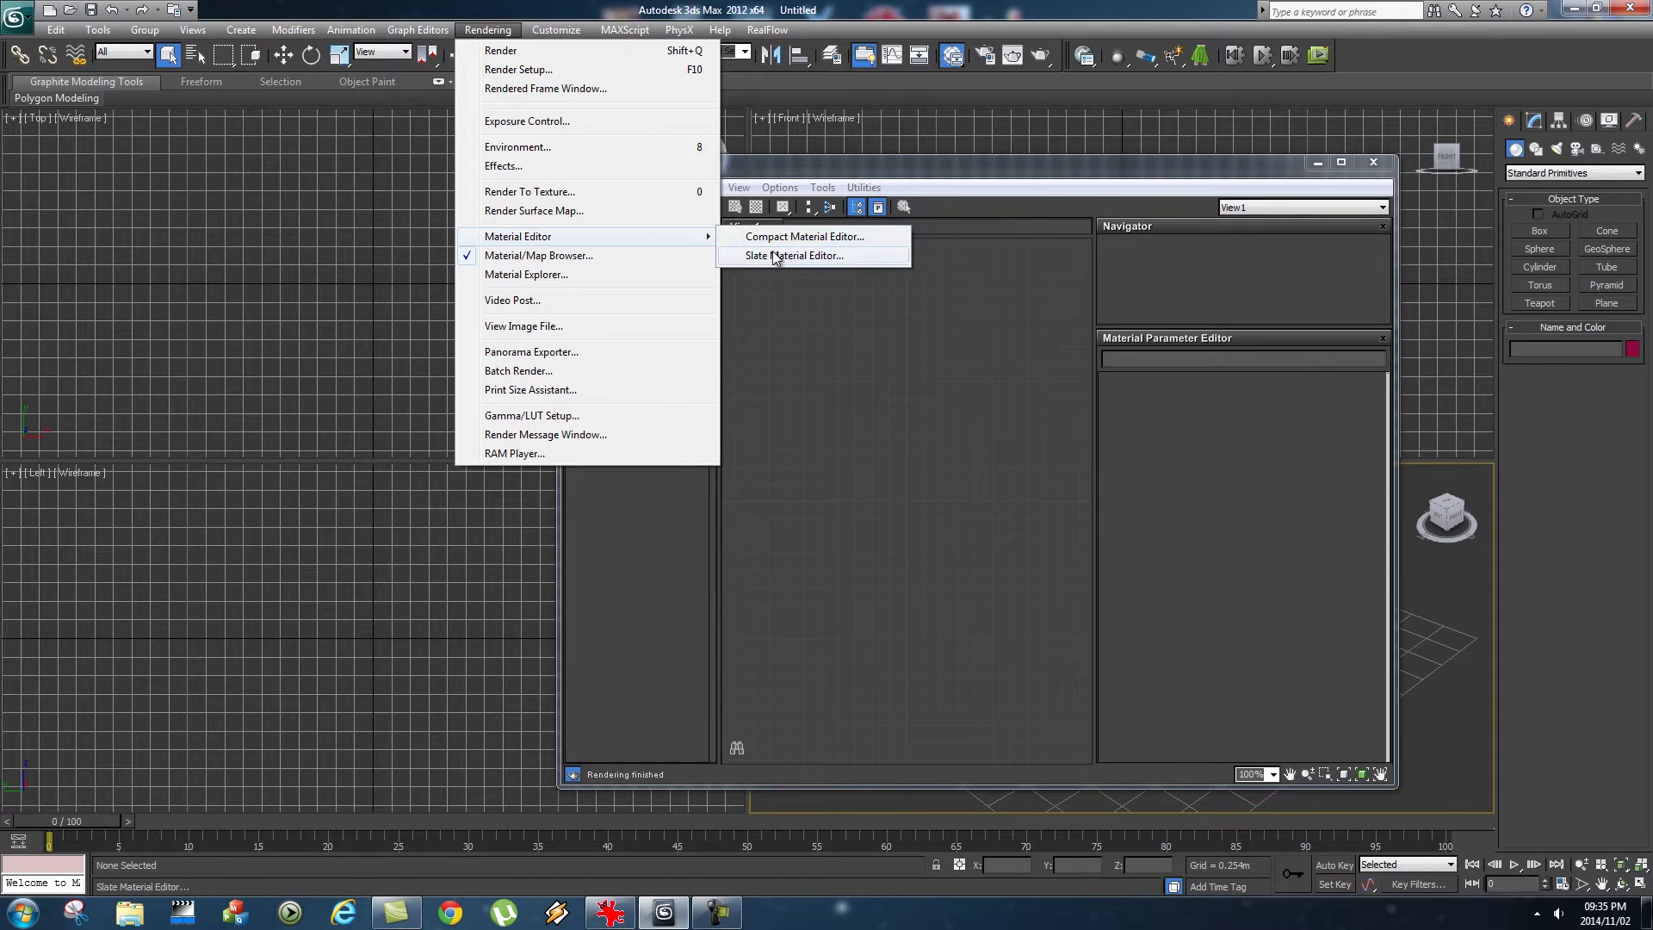
{"action": "left_click", "coordinate": [828, 256]}
Add a Standard Bitmap map node loading PhotoHD.JPG.
{"action": "right_click", "coordinate": [766, 378]}
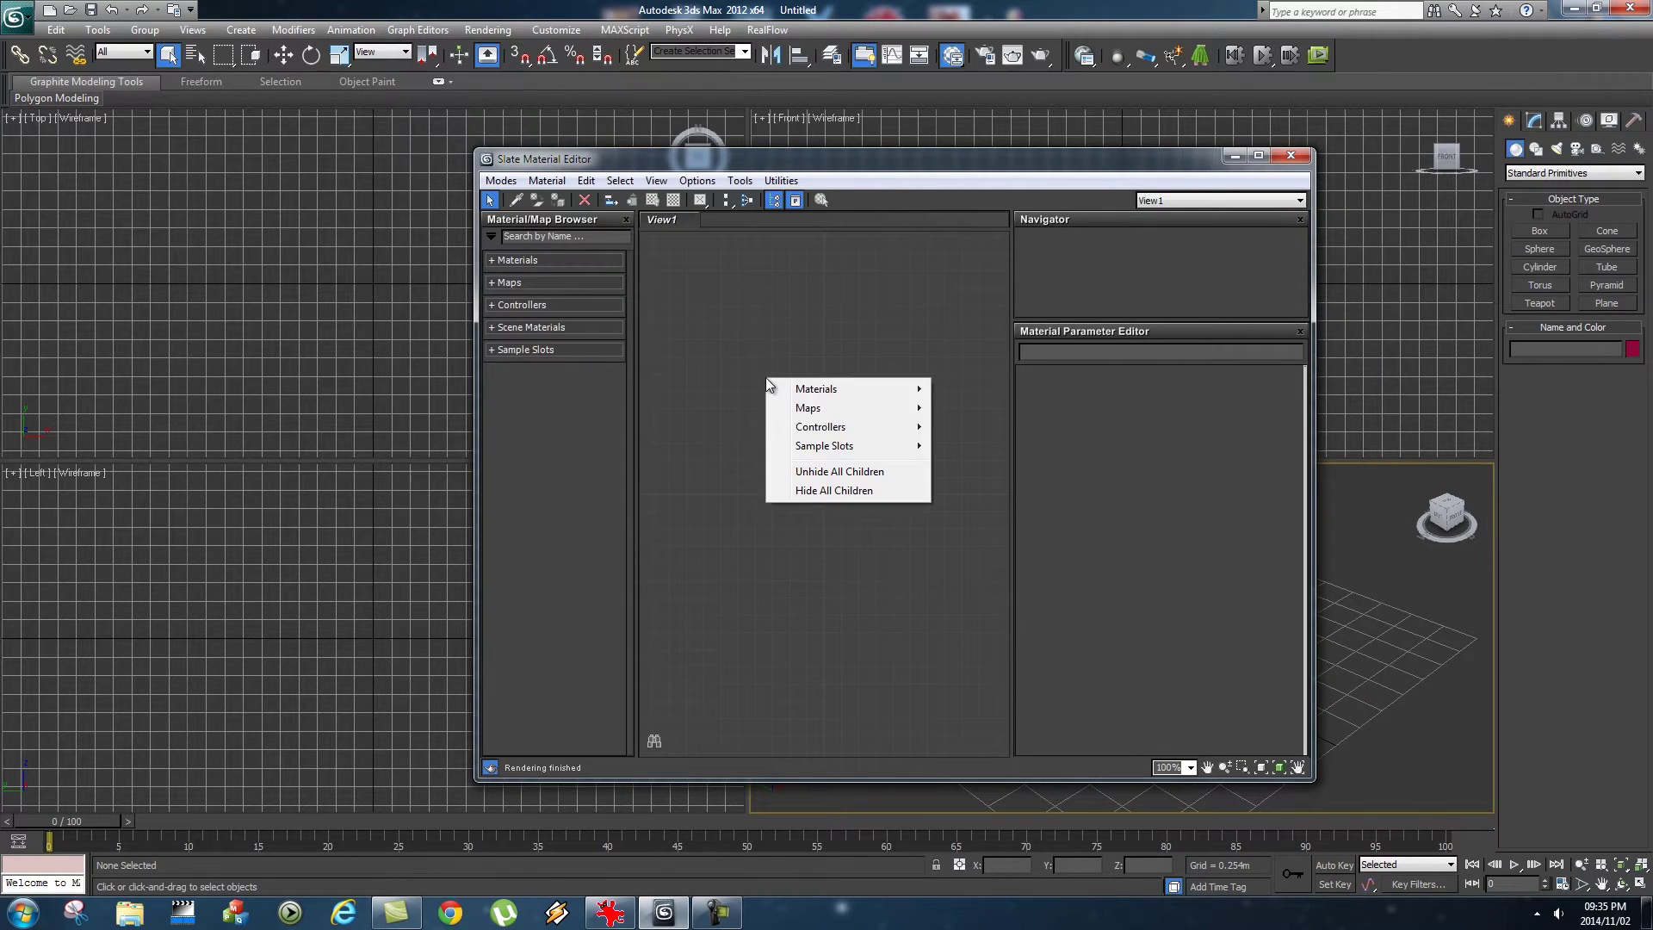
{"action": "mouse_move", "coordinate": [805, 408]}
{"action": "mouse_move", "coordinate": [977, 418]}
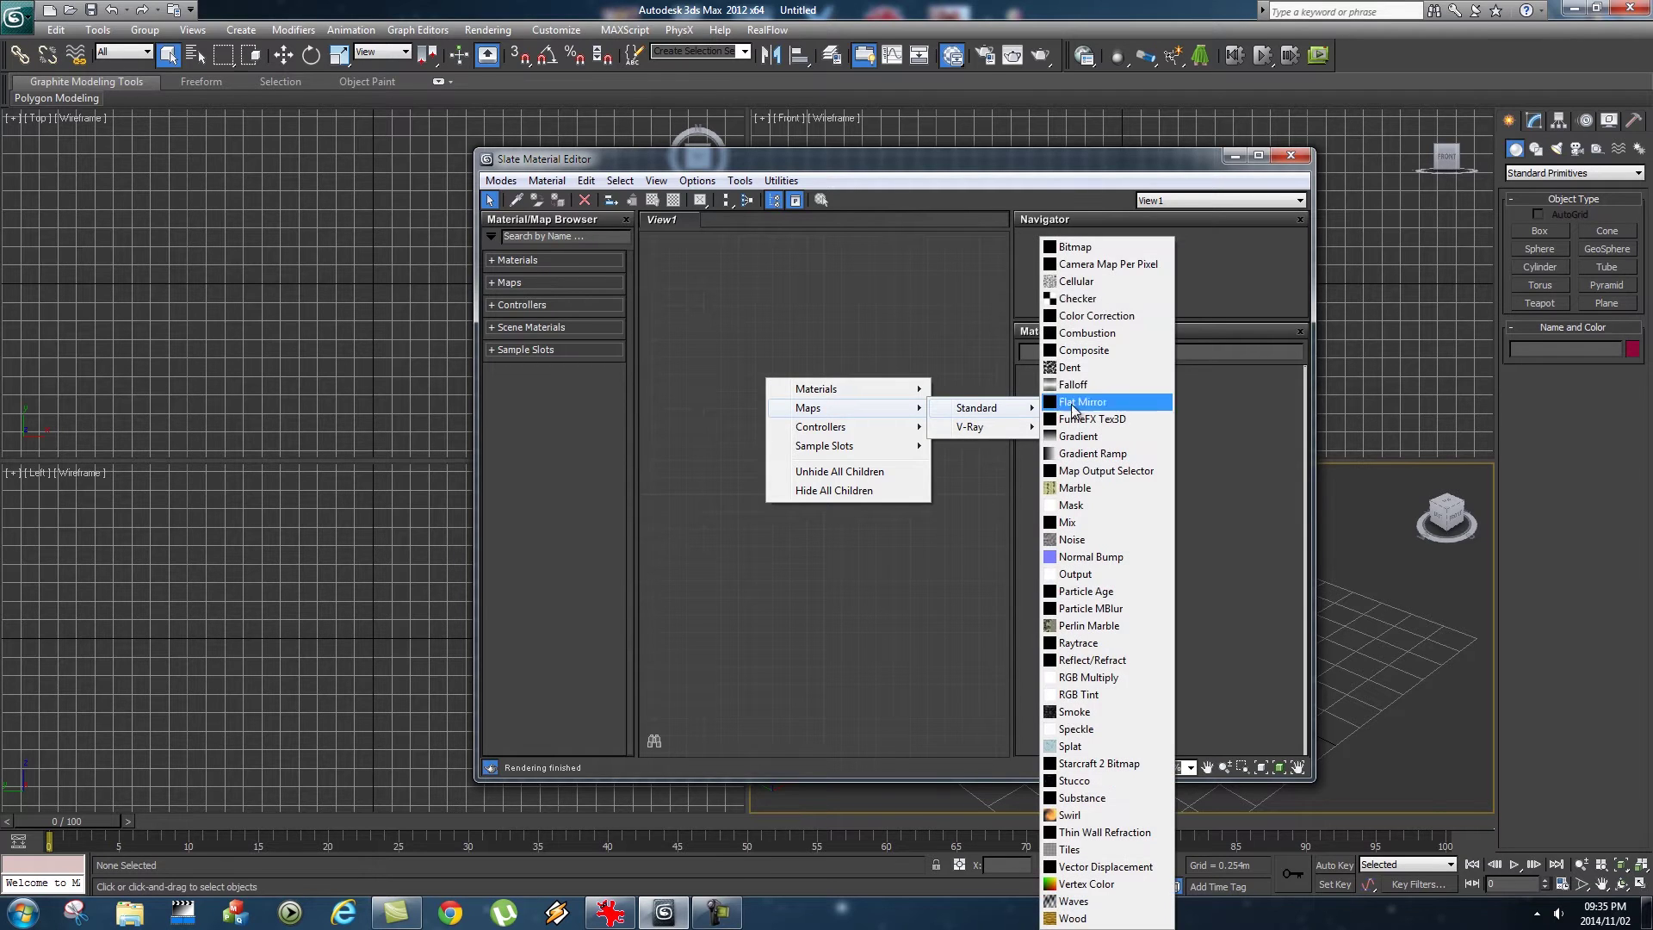
{"action": "left_click", "coordinate": [1073, 252]}
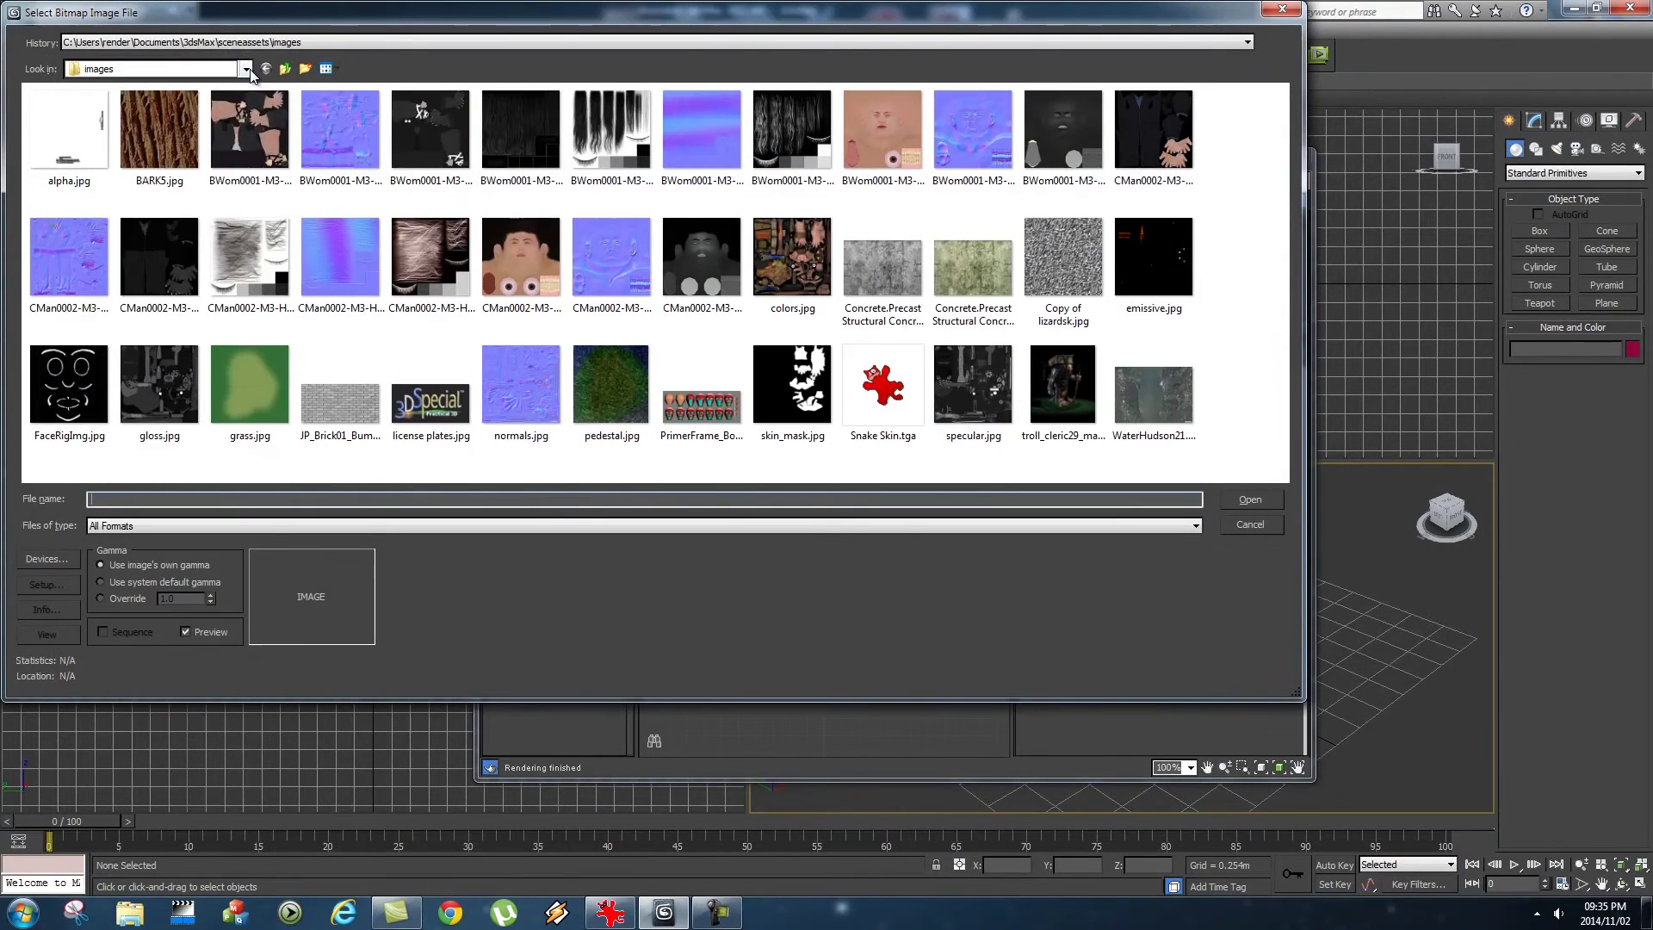
{"action": "left_click", "coordinate": [245, 69]}
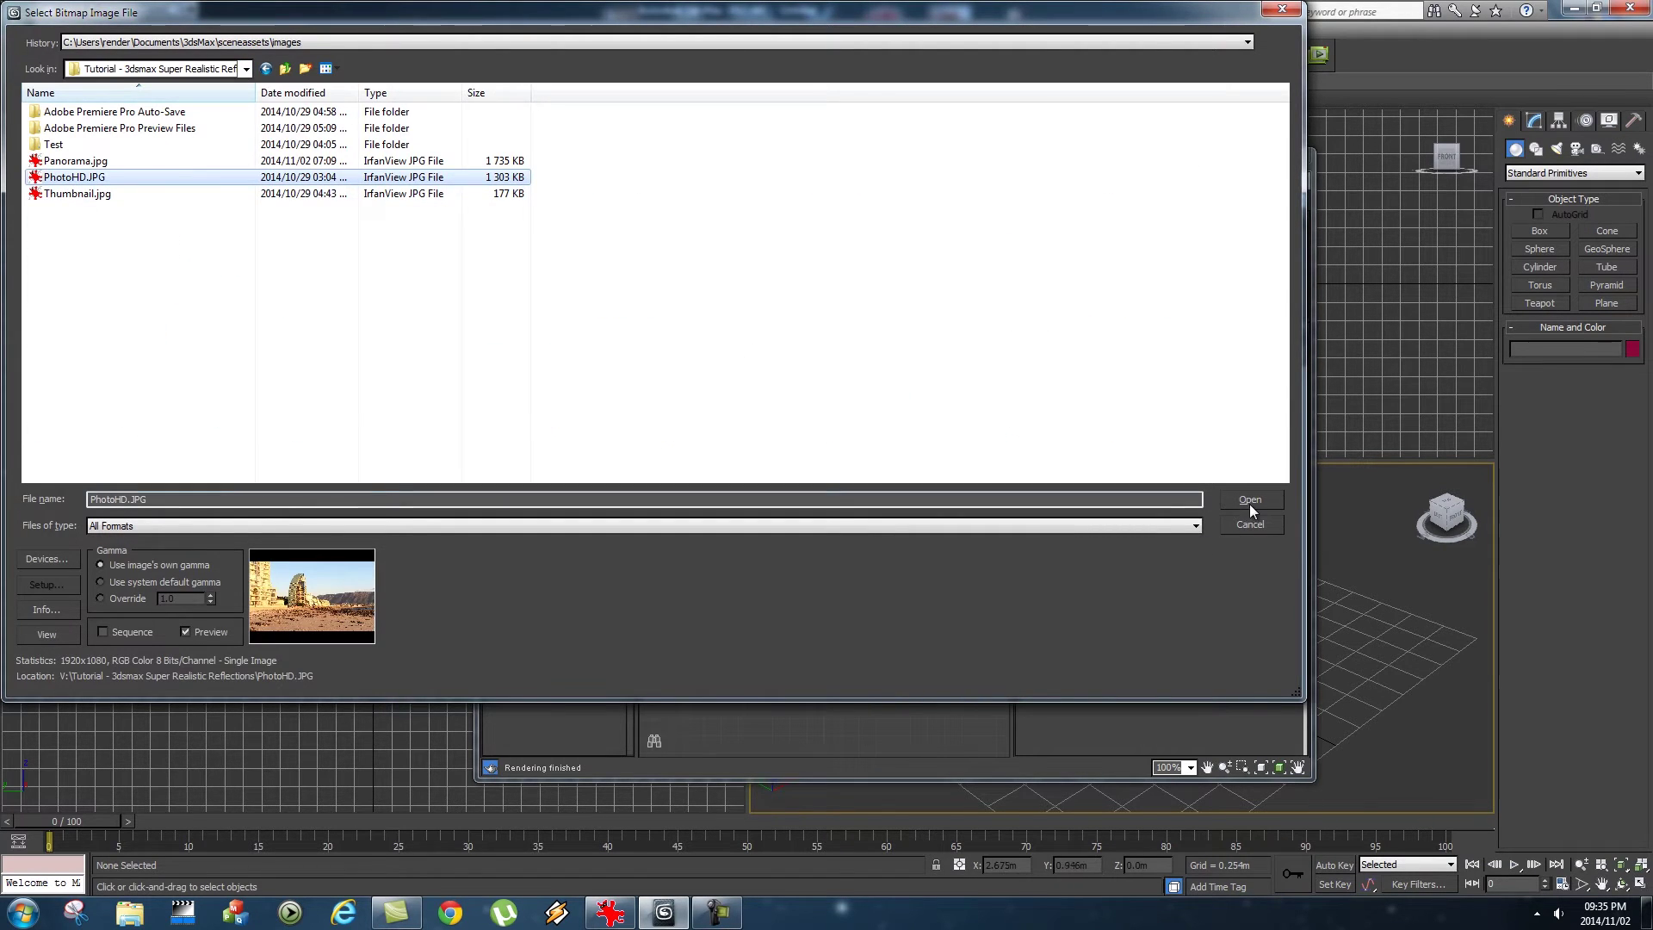
{"action": "left_click", "coordinate": [1250, 501]}
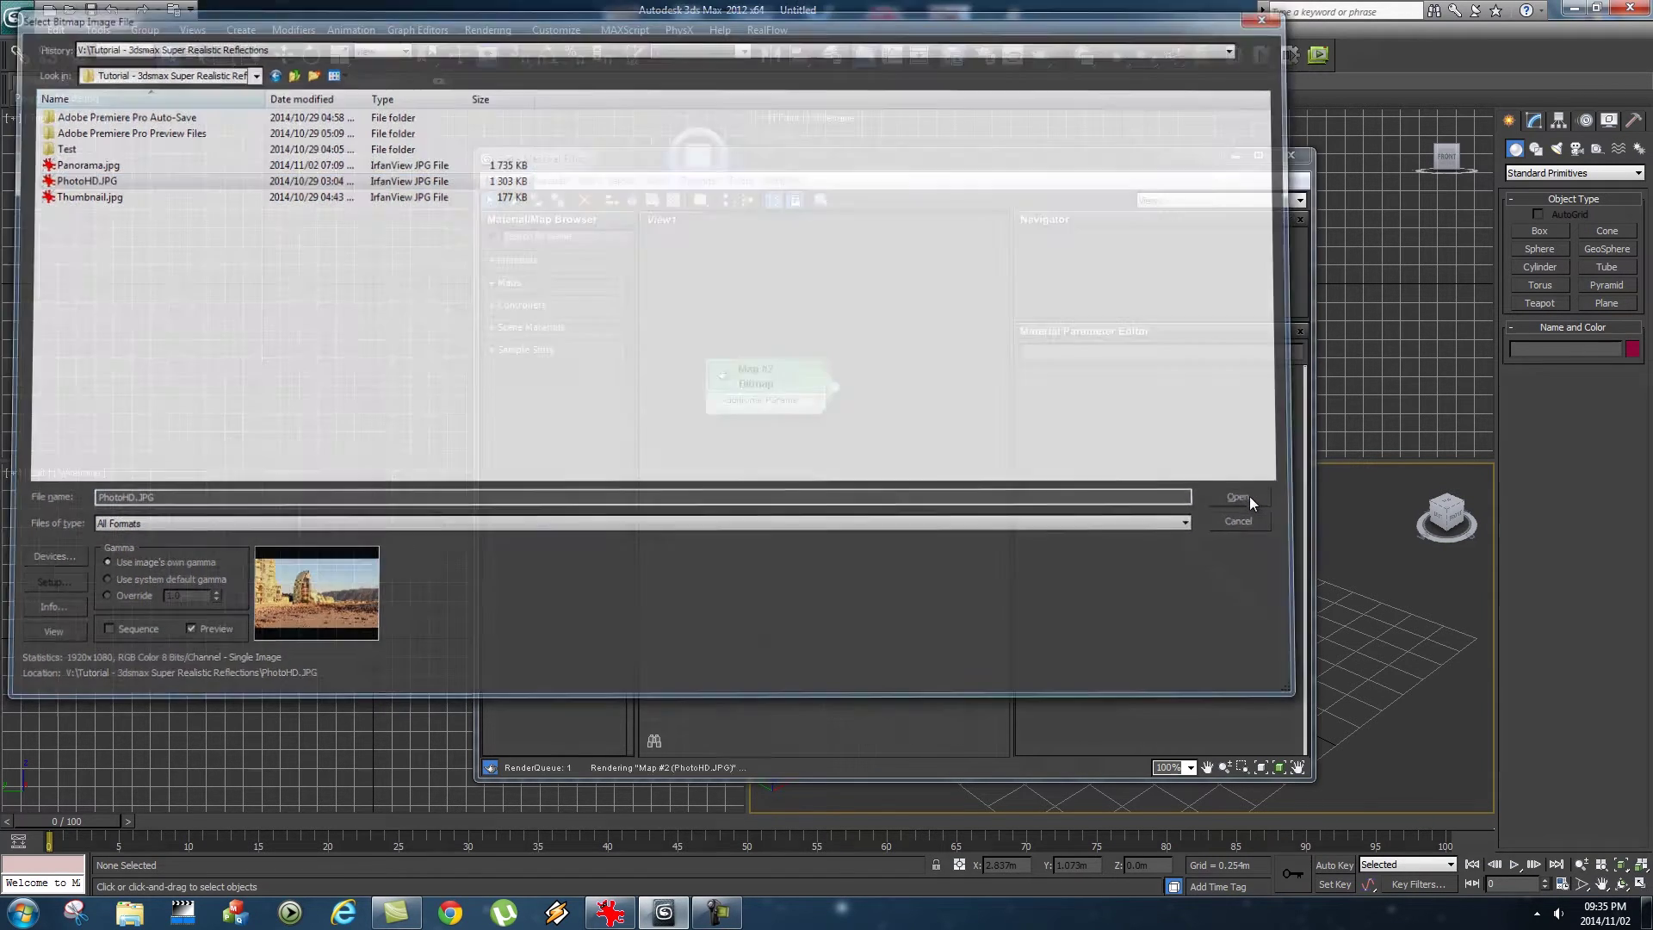
Set the Map #2 bitmap to Environ coordinates with Screen mapping.
{"action": "double_click", "coordinate": [765, 371]}
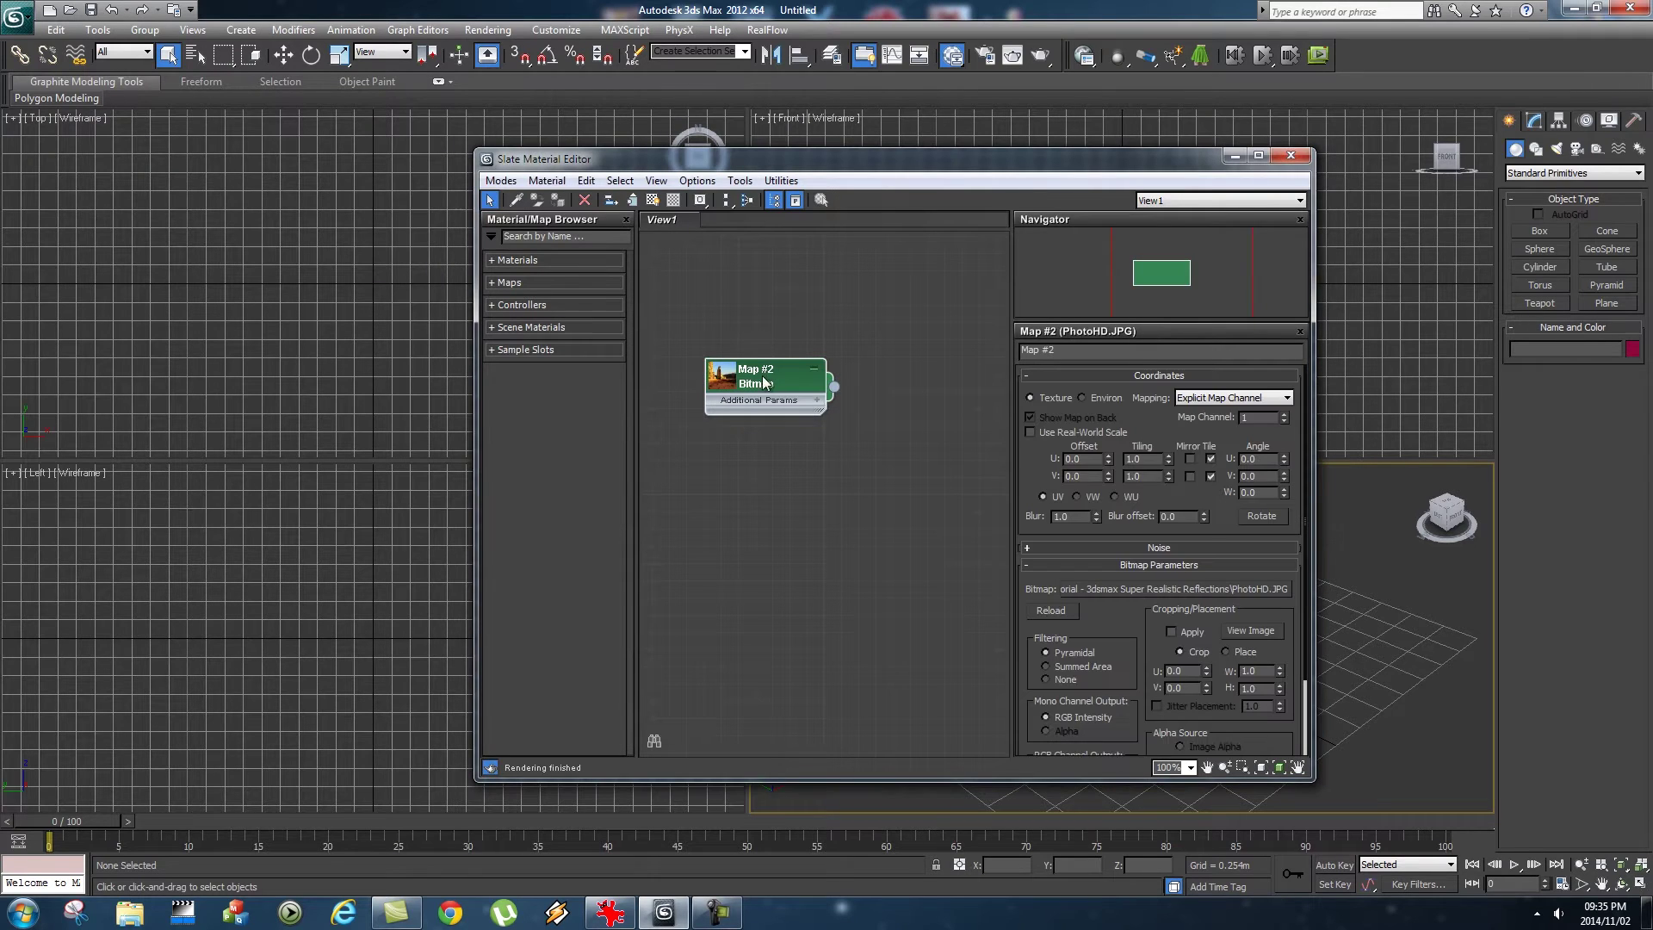
{"action": "double_click", "coordinate": [719, 377]}
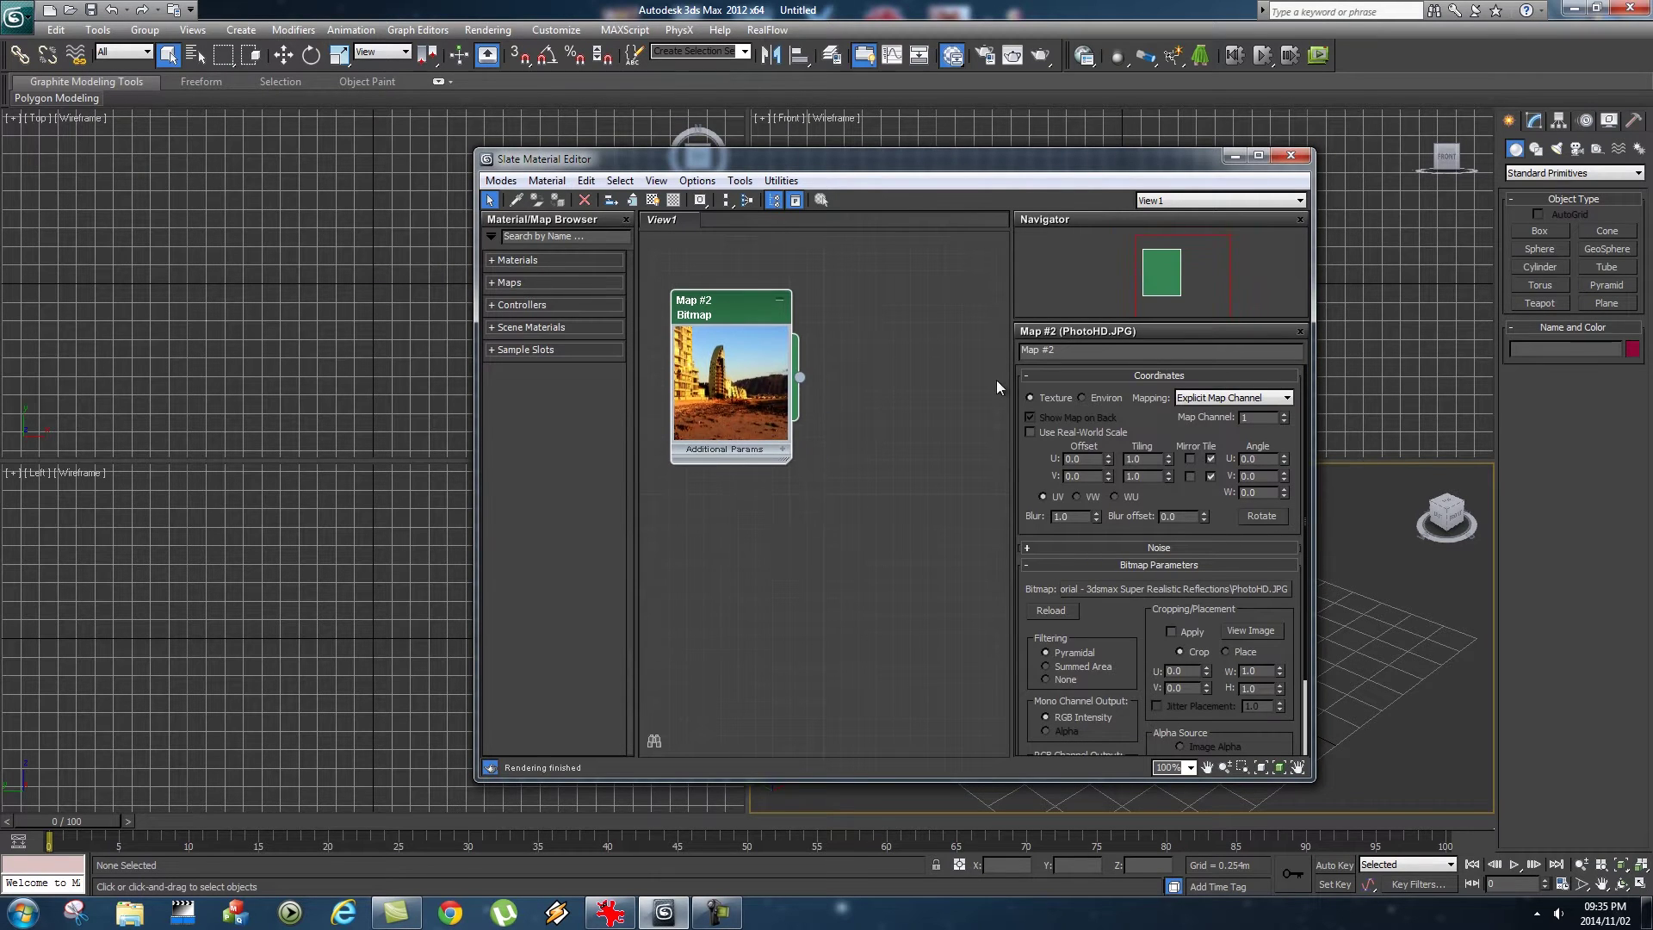
{"action": "left_click", "coordinate": [1083, 398]}
{"action": "left_click", "coordinate": [1231, 398]}
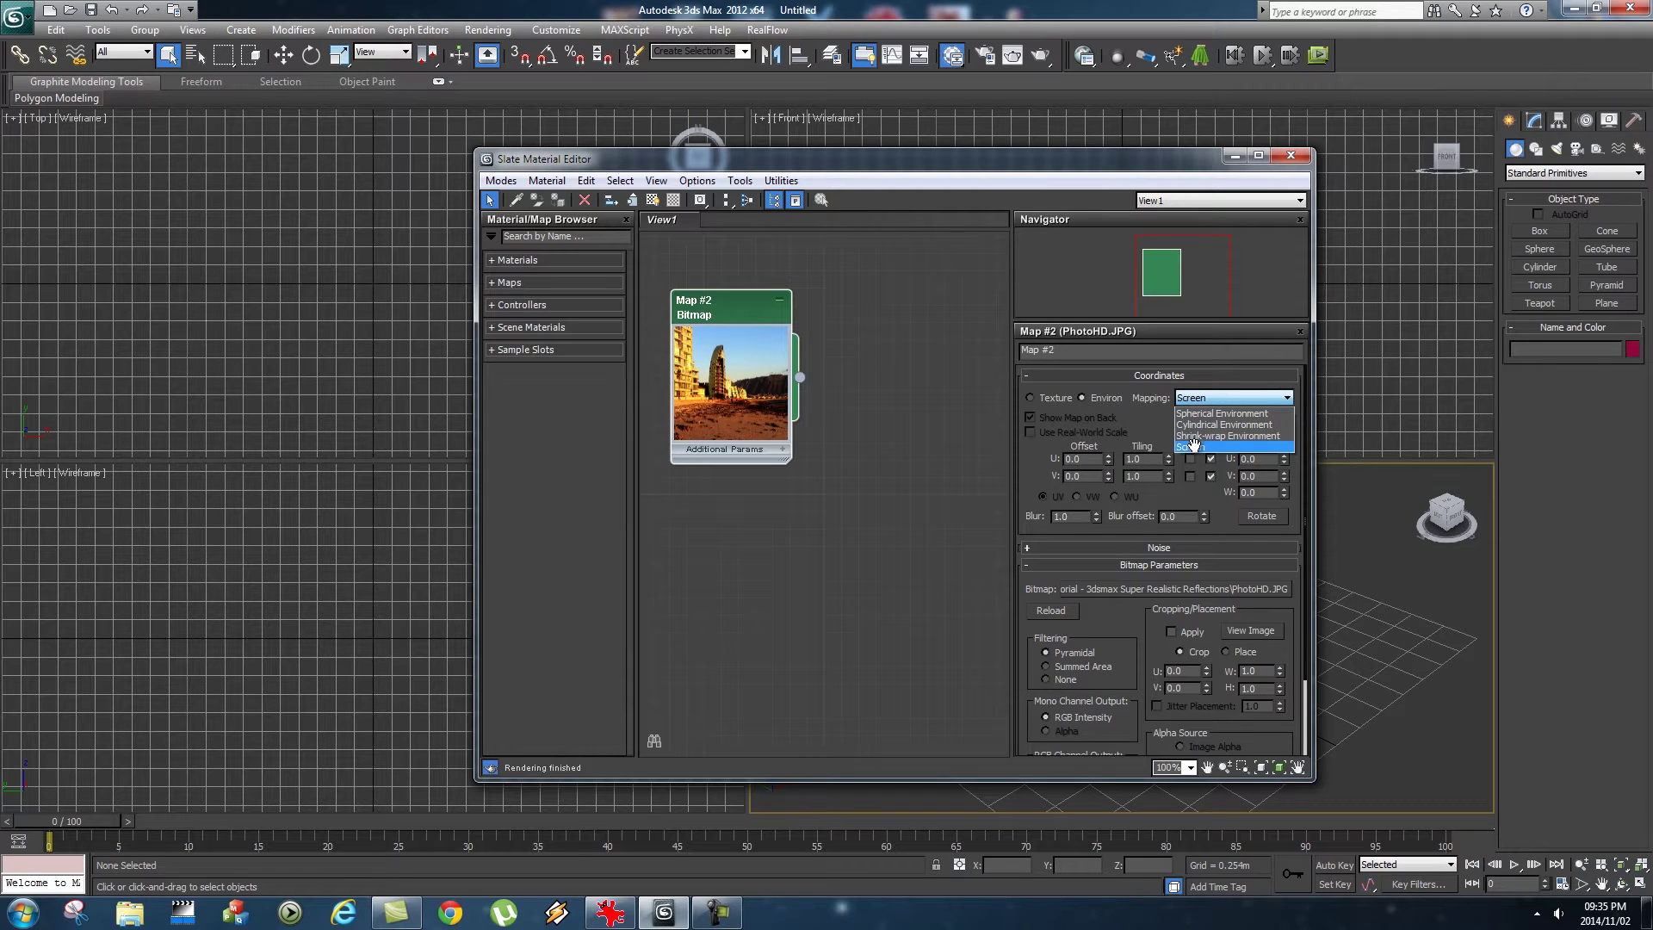
{"action": "left_click", "coordinate": [1222, 447]}
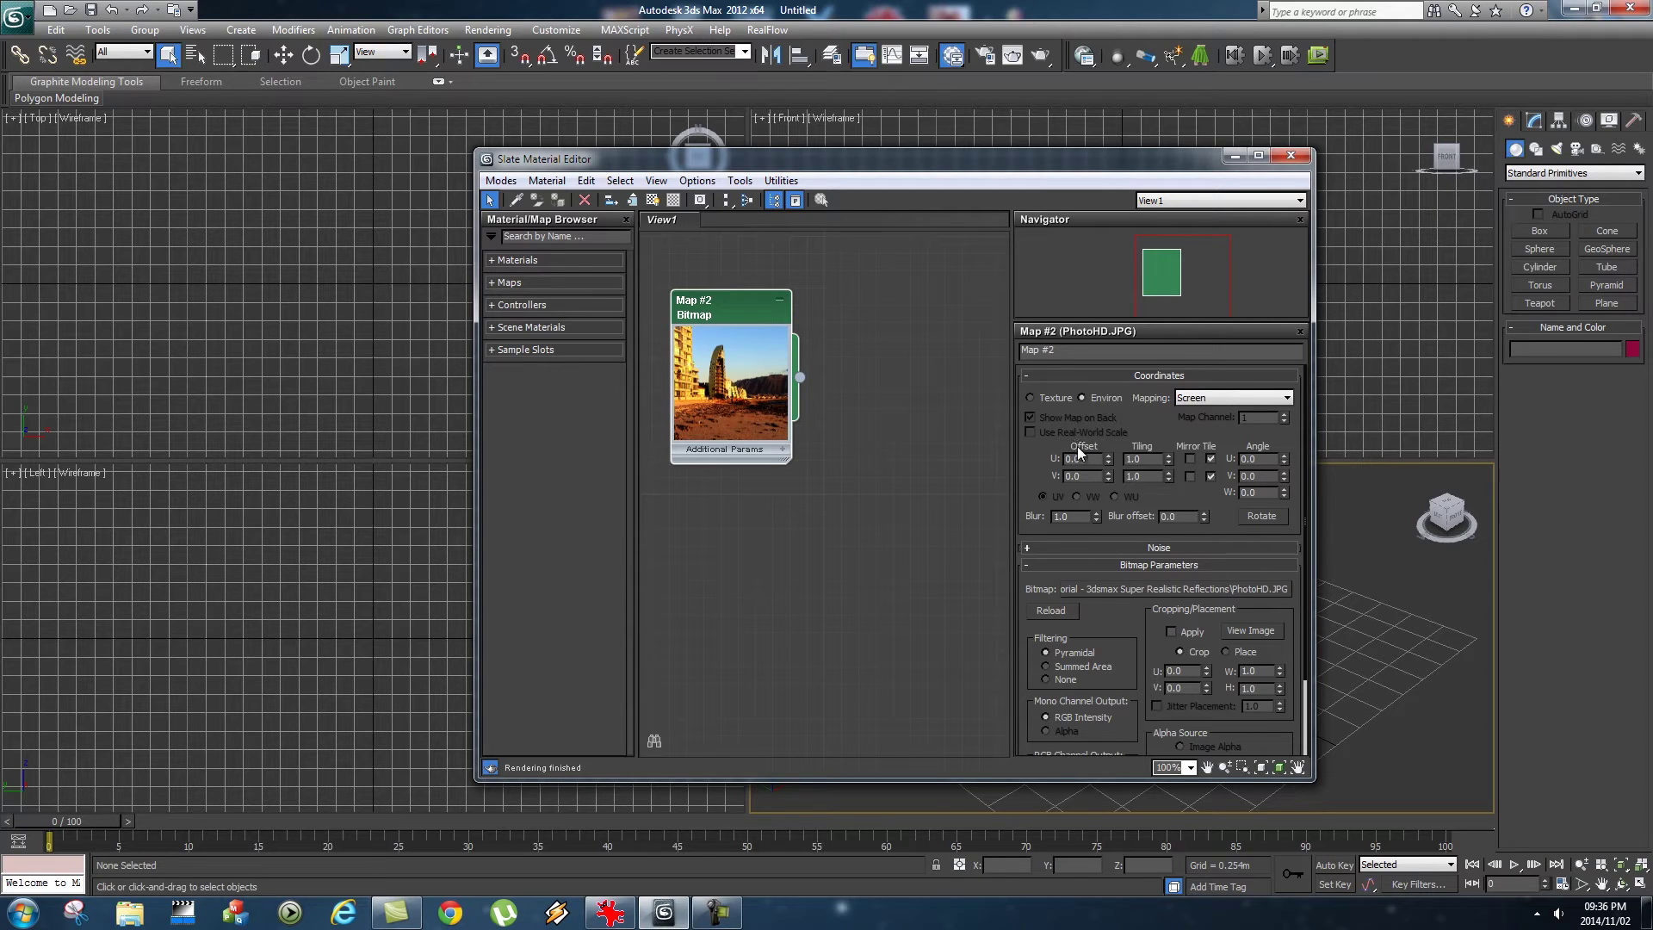
{"action": "left_click_drag", "start_coordinate": [957, 157], "coordinate": [877, 143]}
Add a VRayHDRI map node, Map #3, and show its parameters.
{"action": "middle_click_drag", "start_coordinate": [653, 305], "coordinate": [705, 271]}
{"action": "right_click", "coordinate": [682, 457]}
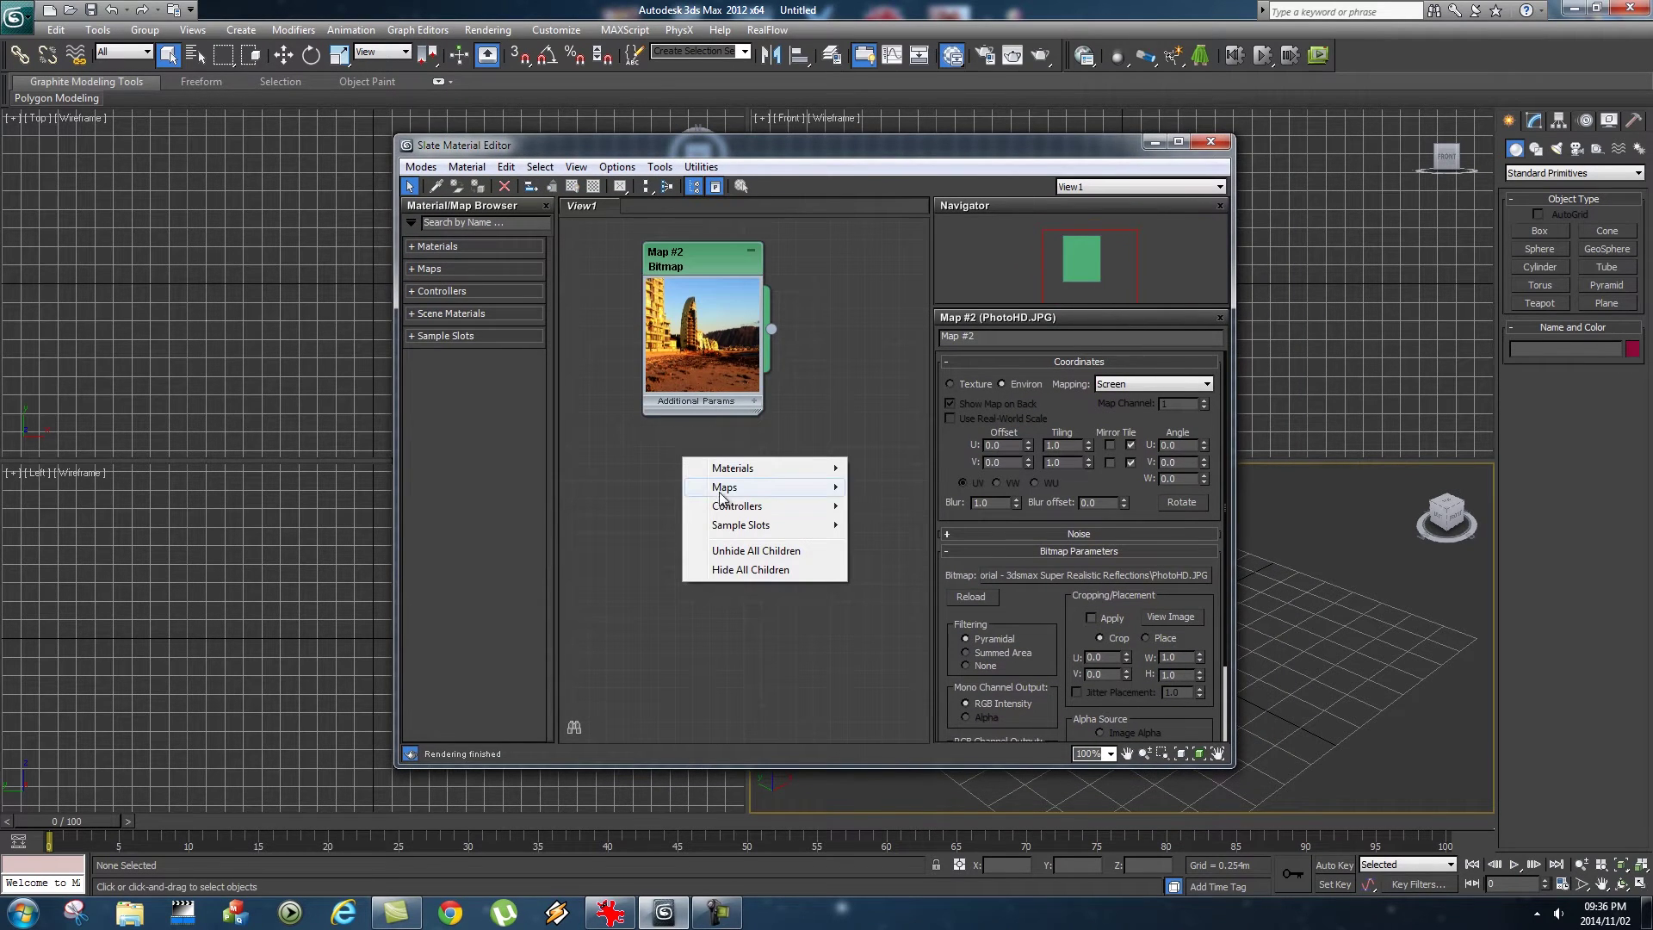
{"action": "mouse_move", "coordinate": [723, 488]}
{"action": "mouse_move", "coordinate": [879, 507]}
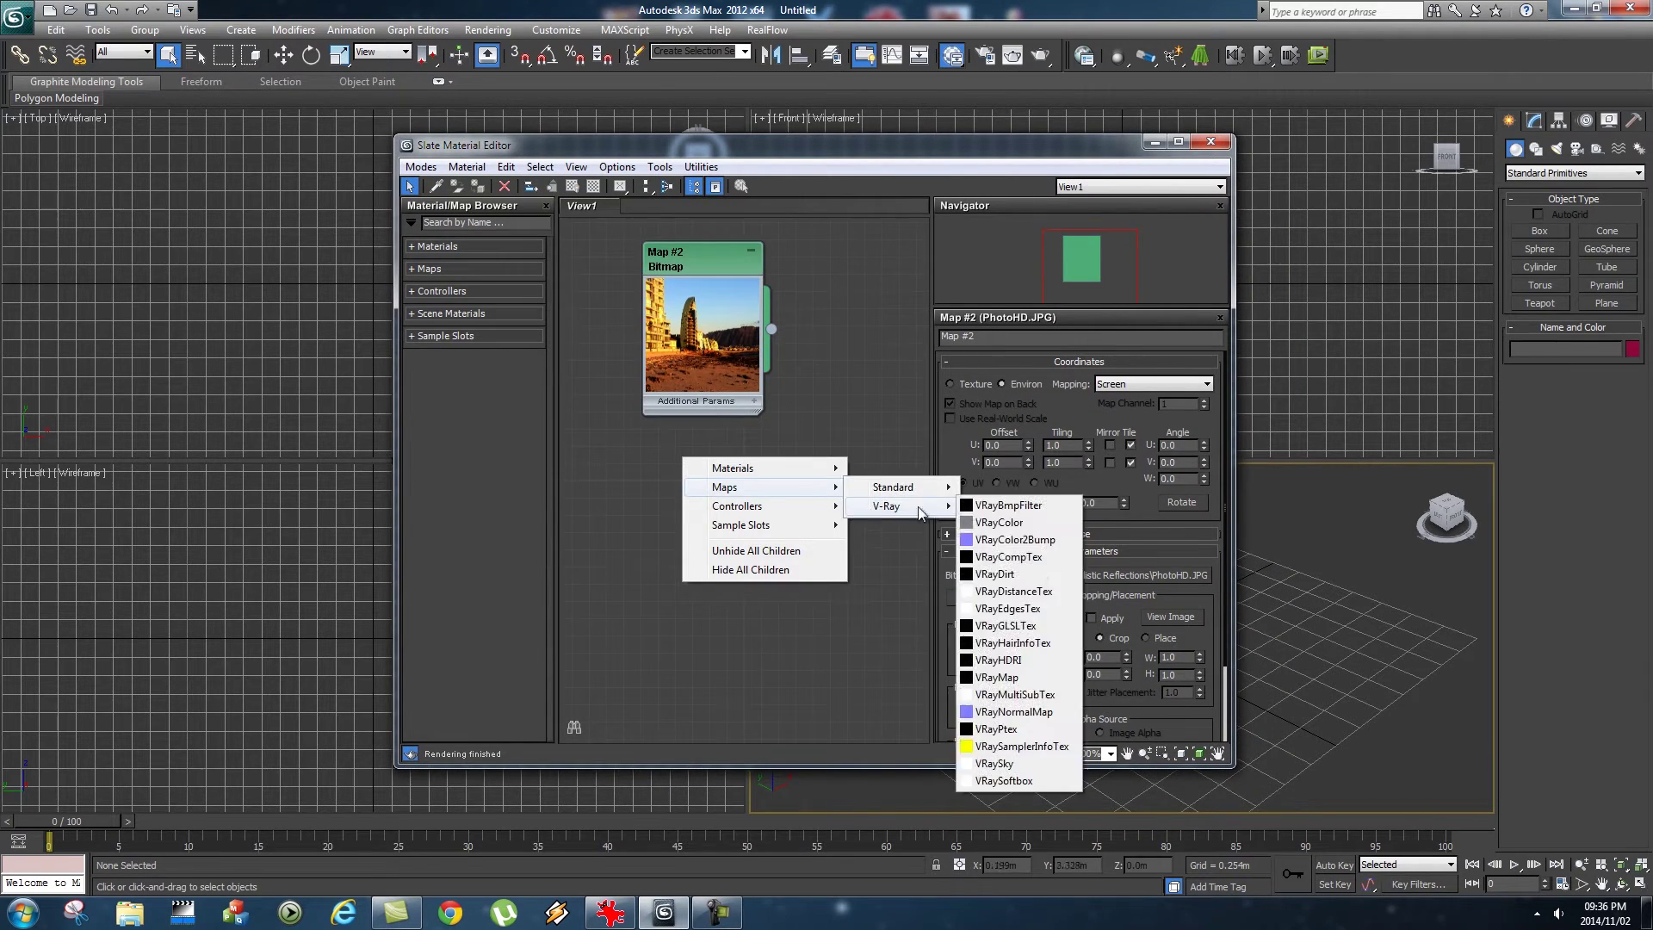
{"action": "left_click", "coordinate": [1051, 665]}
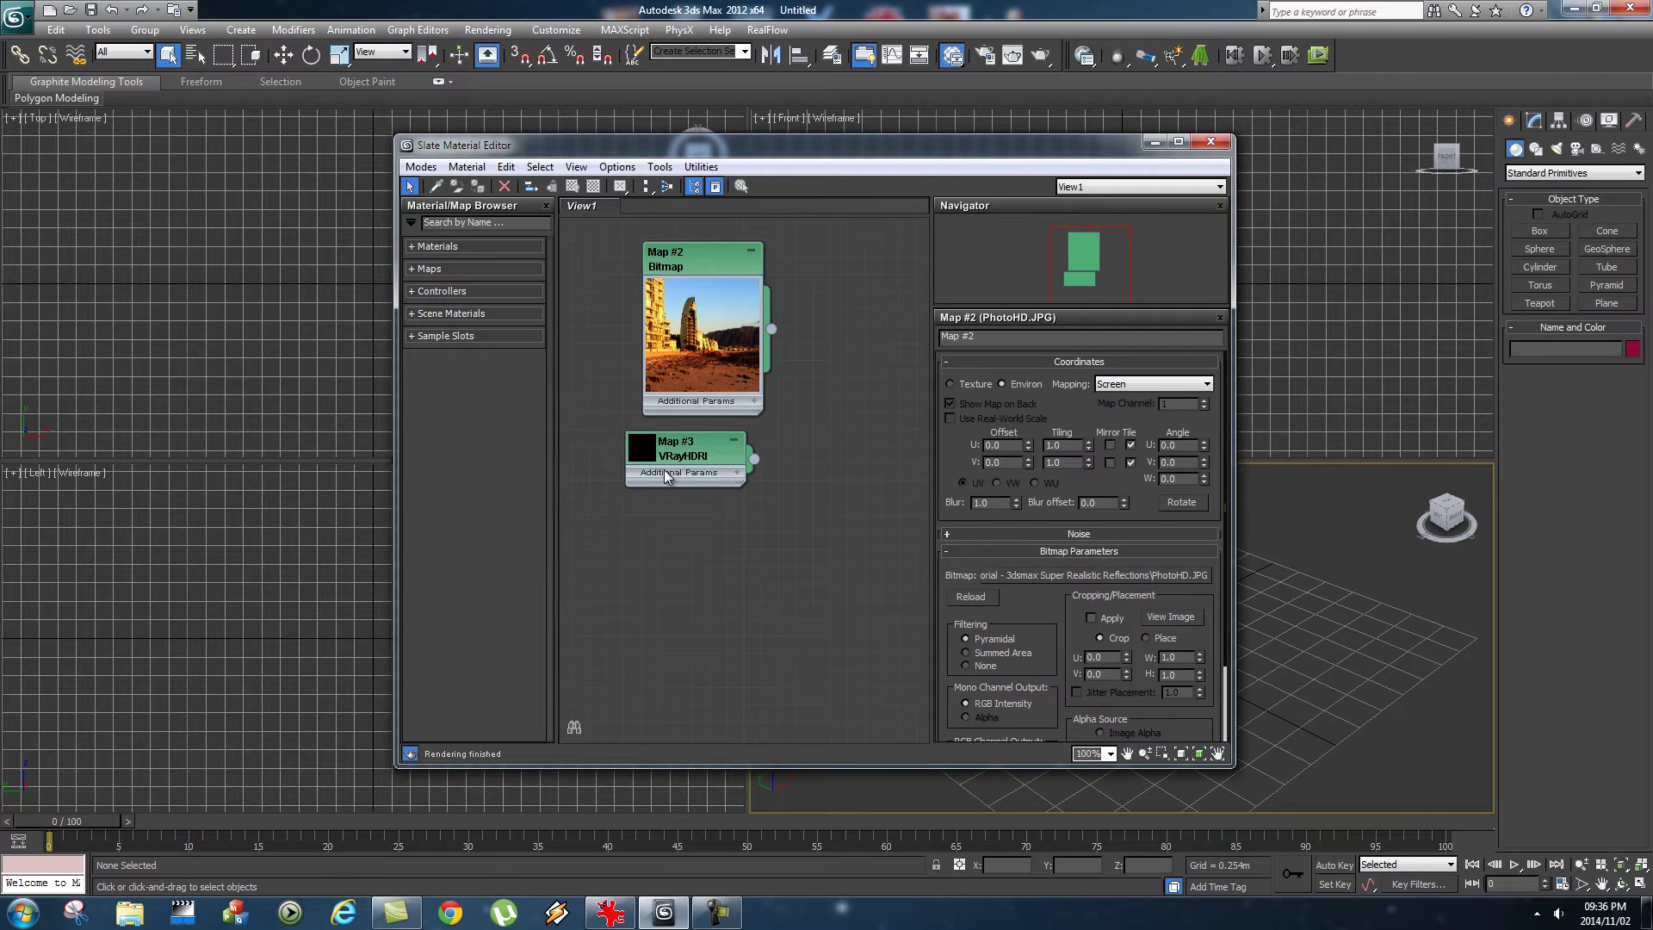
{"action": "double_click", "coordinate": [644, 444]}
{"action": "double_click", "coordinate": [695, 448]}
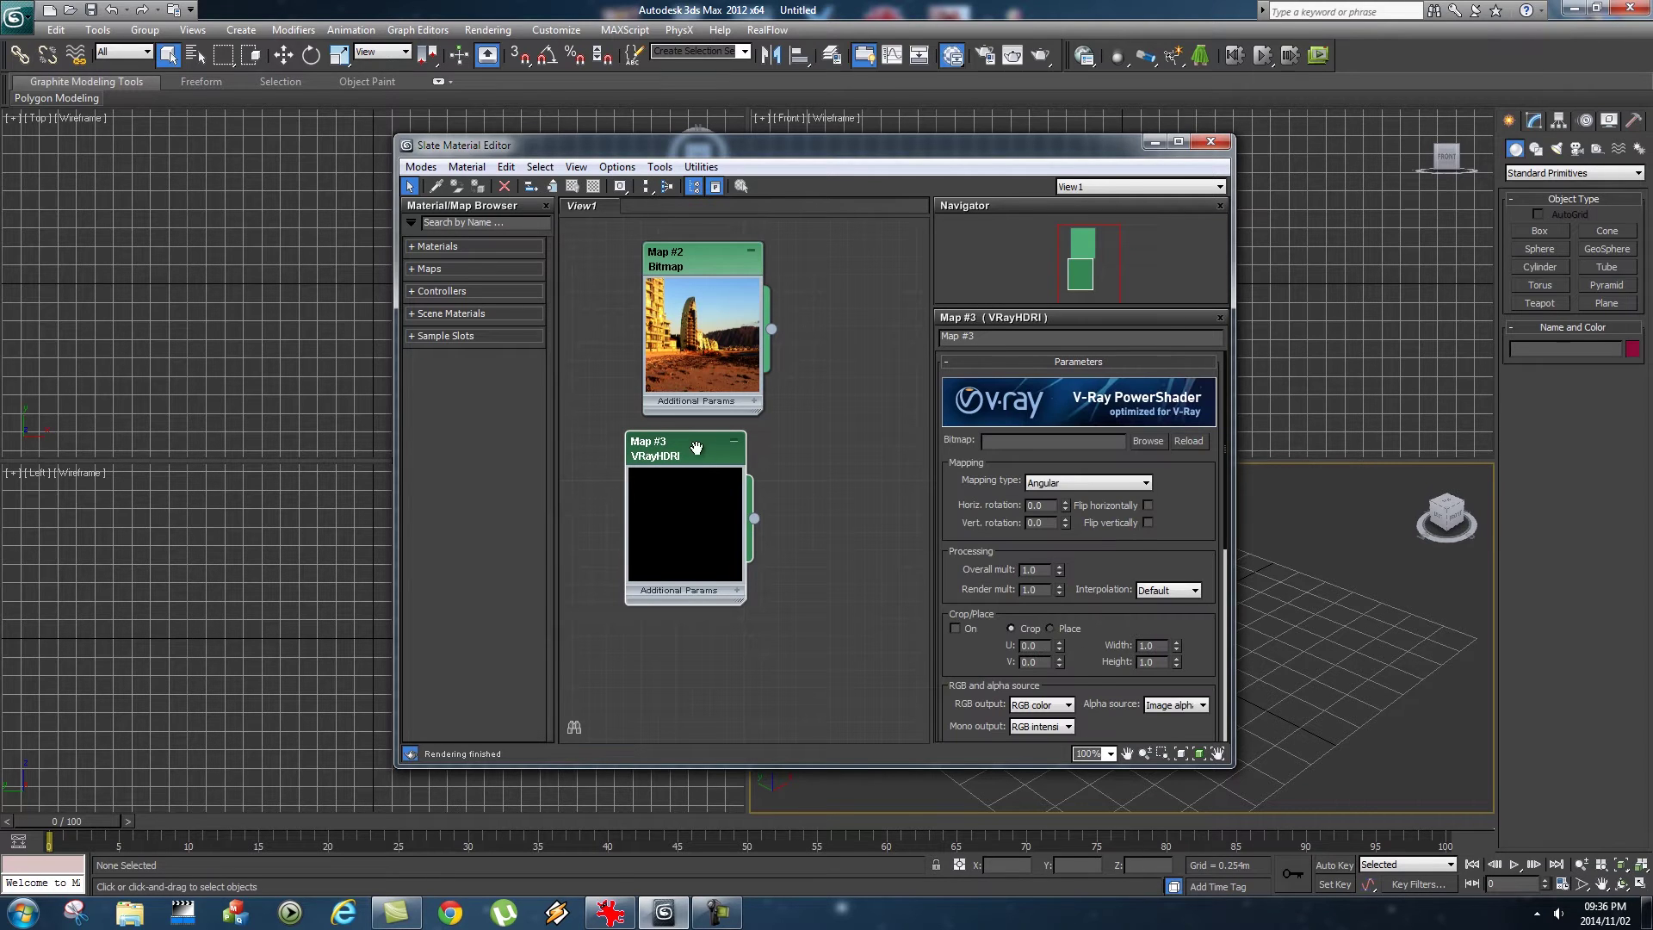
Load Panorama.jpg from the Test folder into the VRayHDRI map, showing all file types.
{"action": "left_click", "coordinate": [1150, 440]}
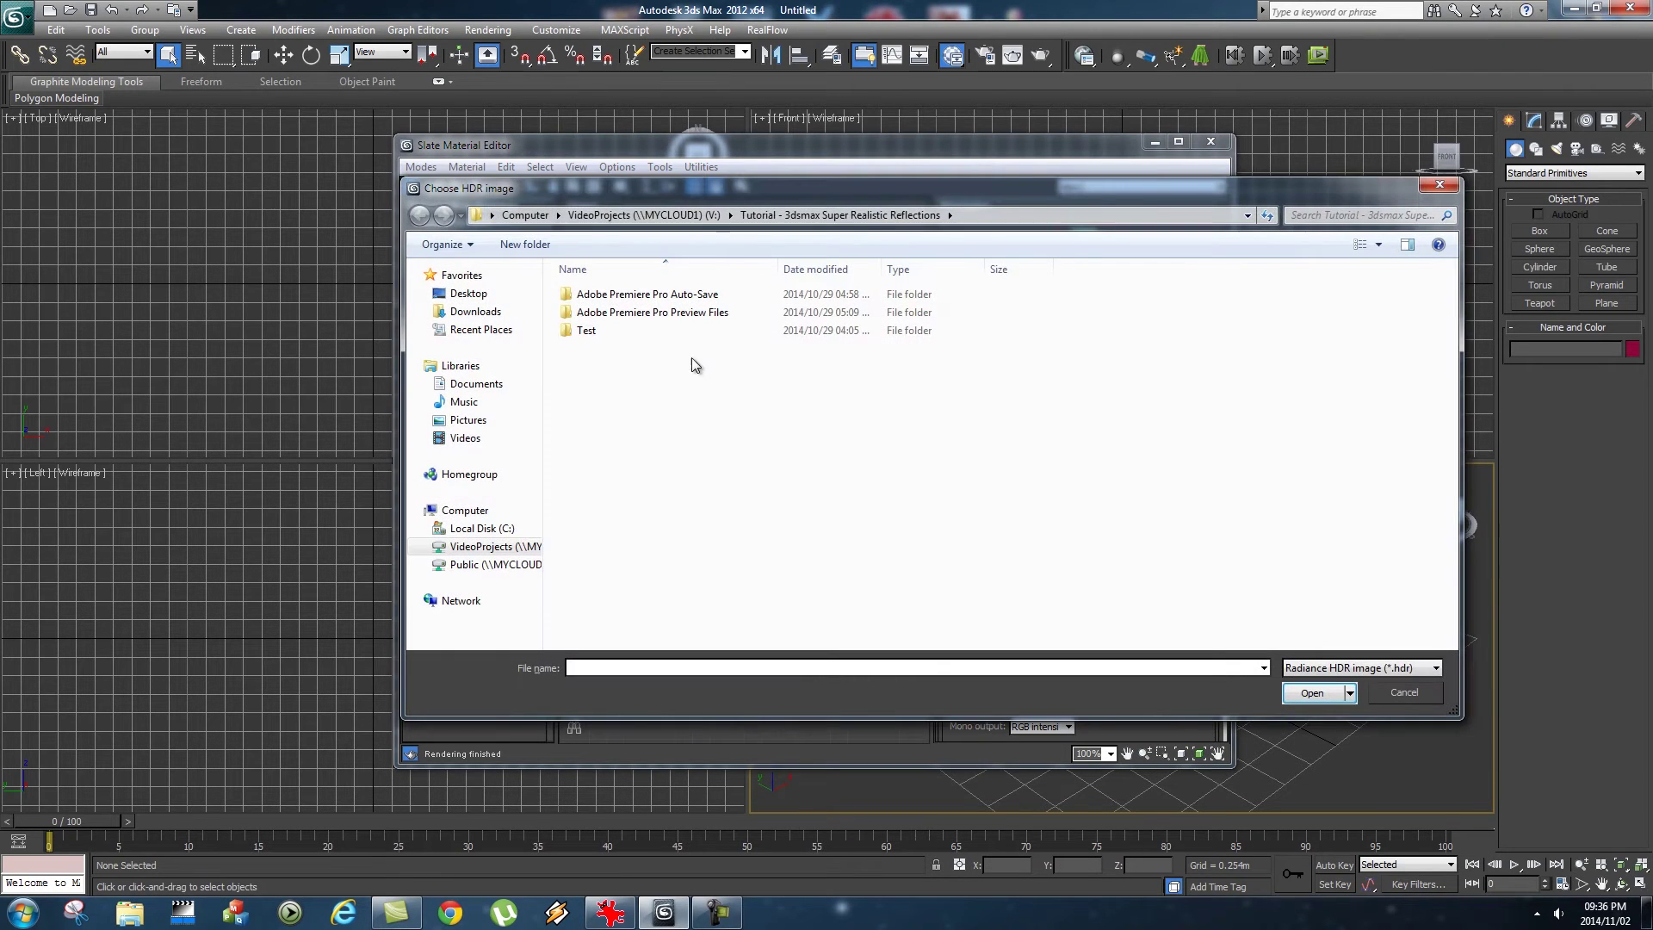
{"action": "left_click", "coordinate": [643, 215]}
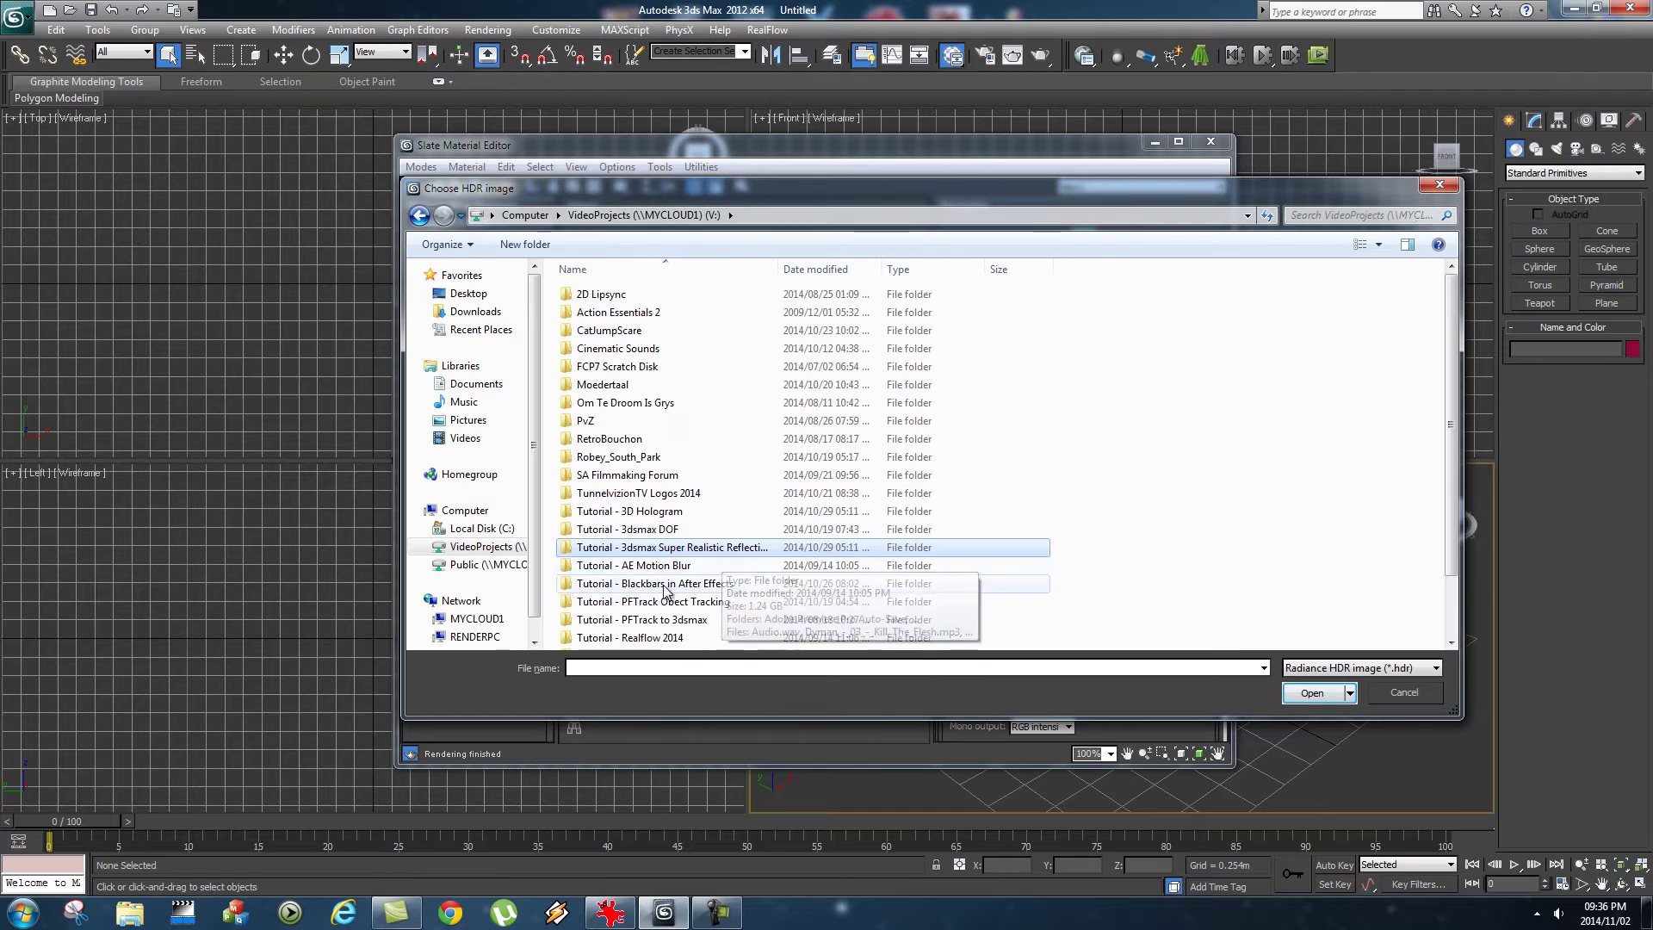
{"action": "double_click", "coordinate": [705, 551]}
{"action": "left_click", "coordinate": [602, 331]}
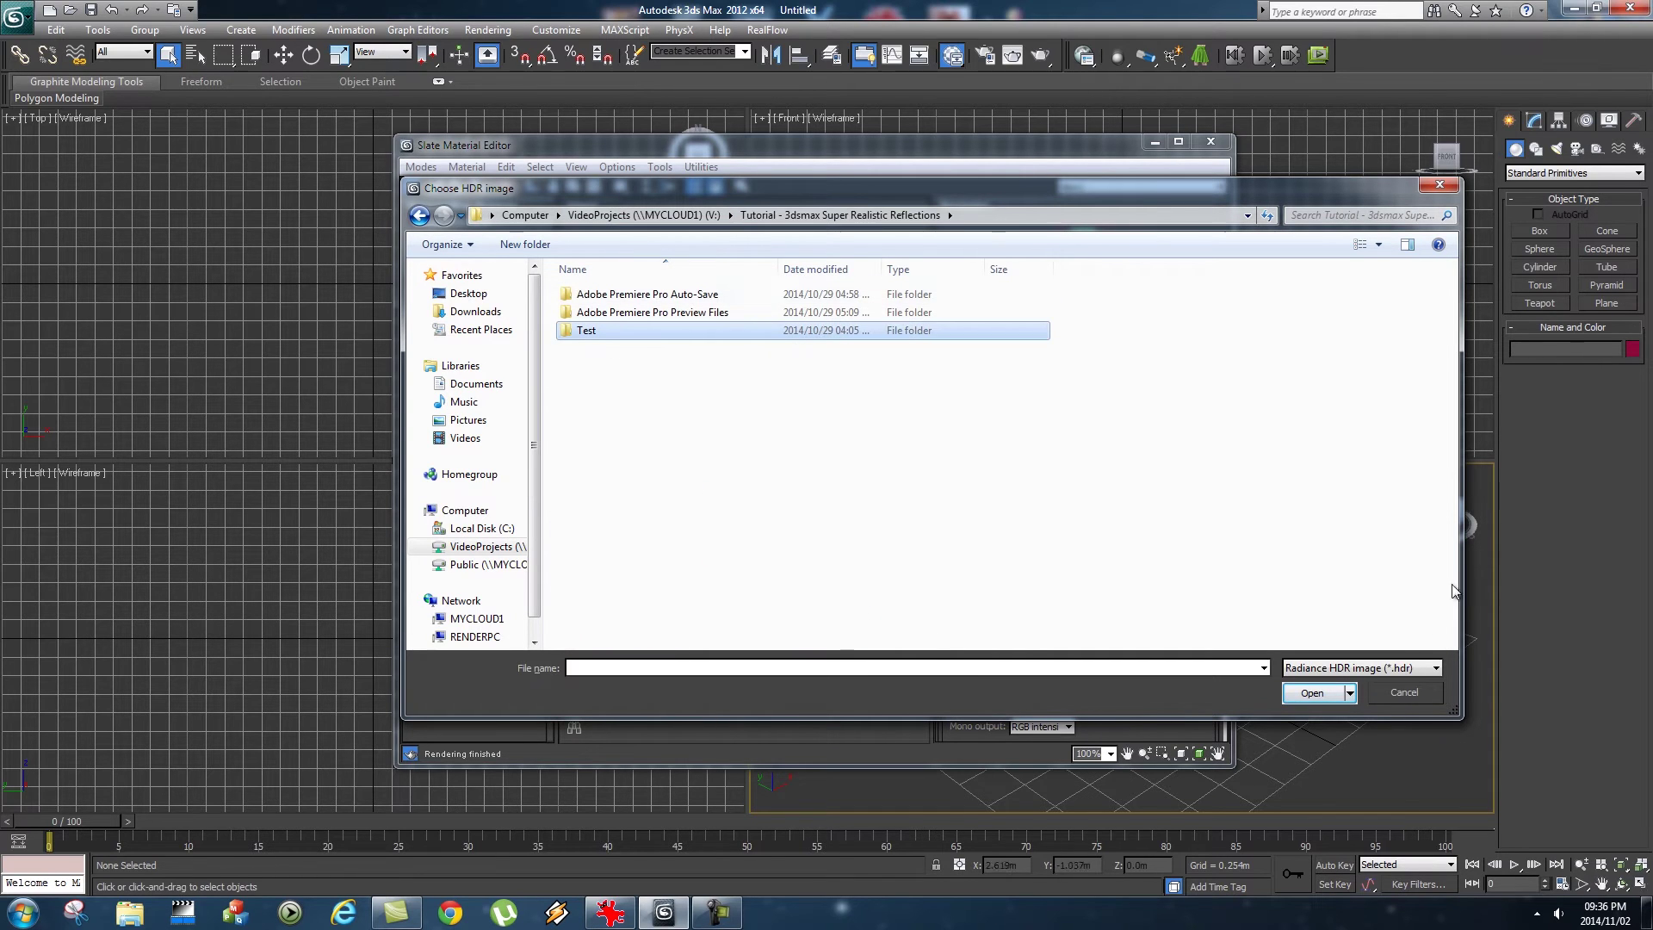
{"action": "left_click", "coordinate": [1348, 669]}
{"action": "scroll", "coordinate": [1348, 676], "scroll_direction": "down", "scroll_amount": 3}
{"action": "left_click", "coordinate": [1345, 682]}
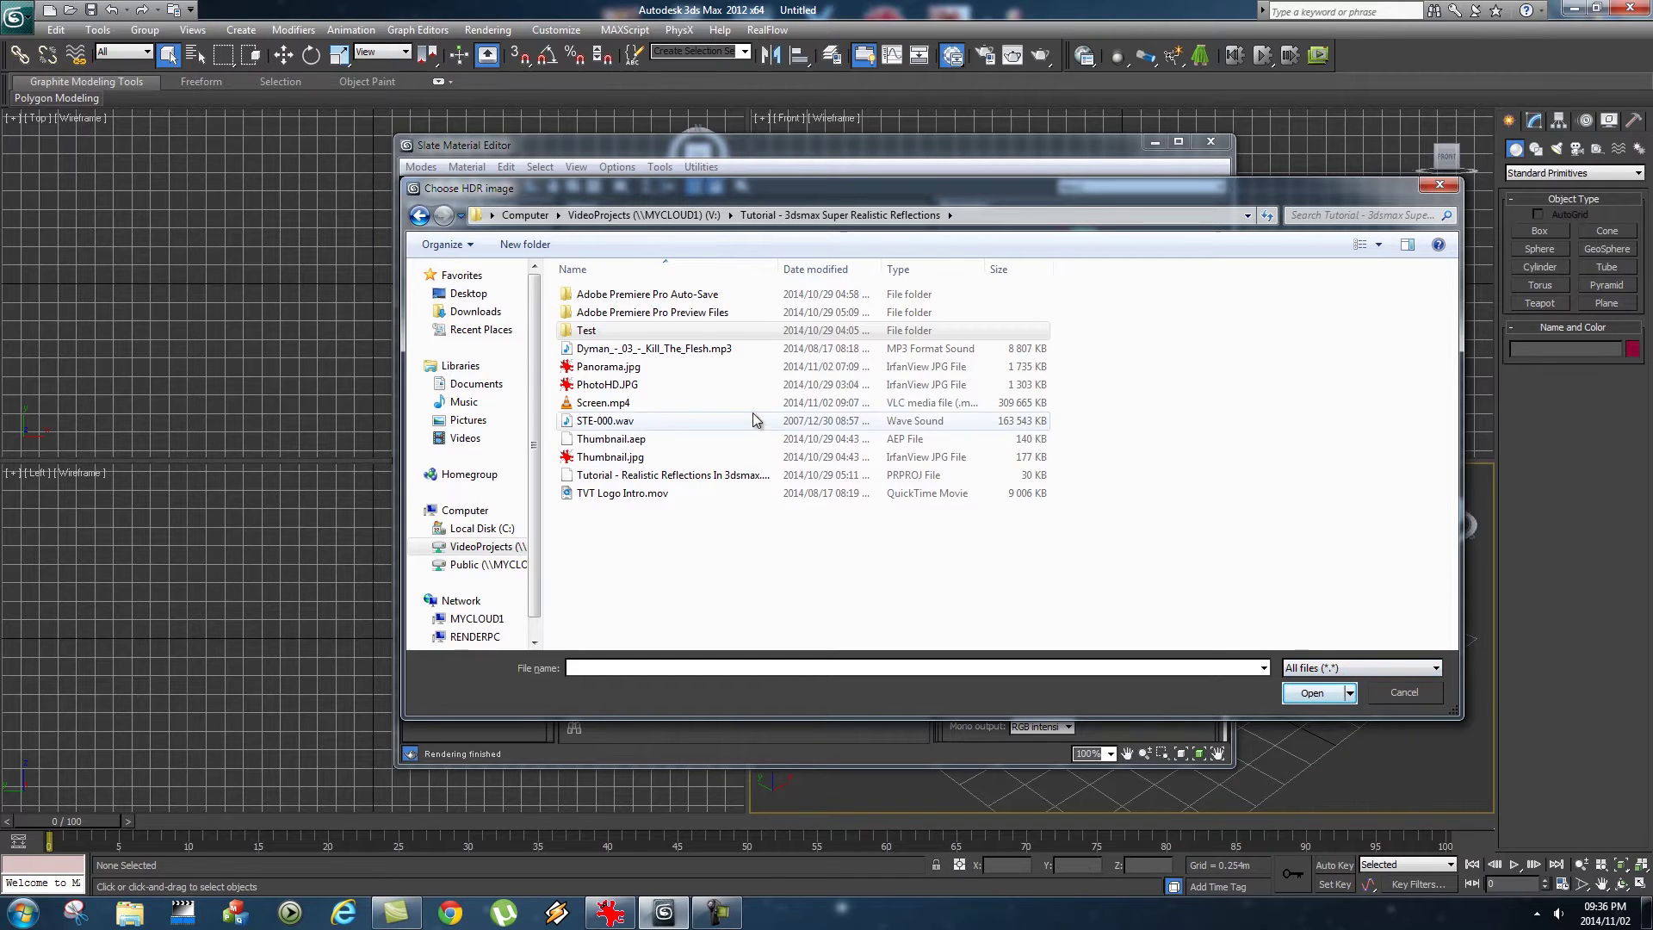
{"action": "left_click", "coordinate": [601, 368]}
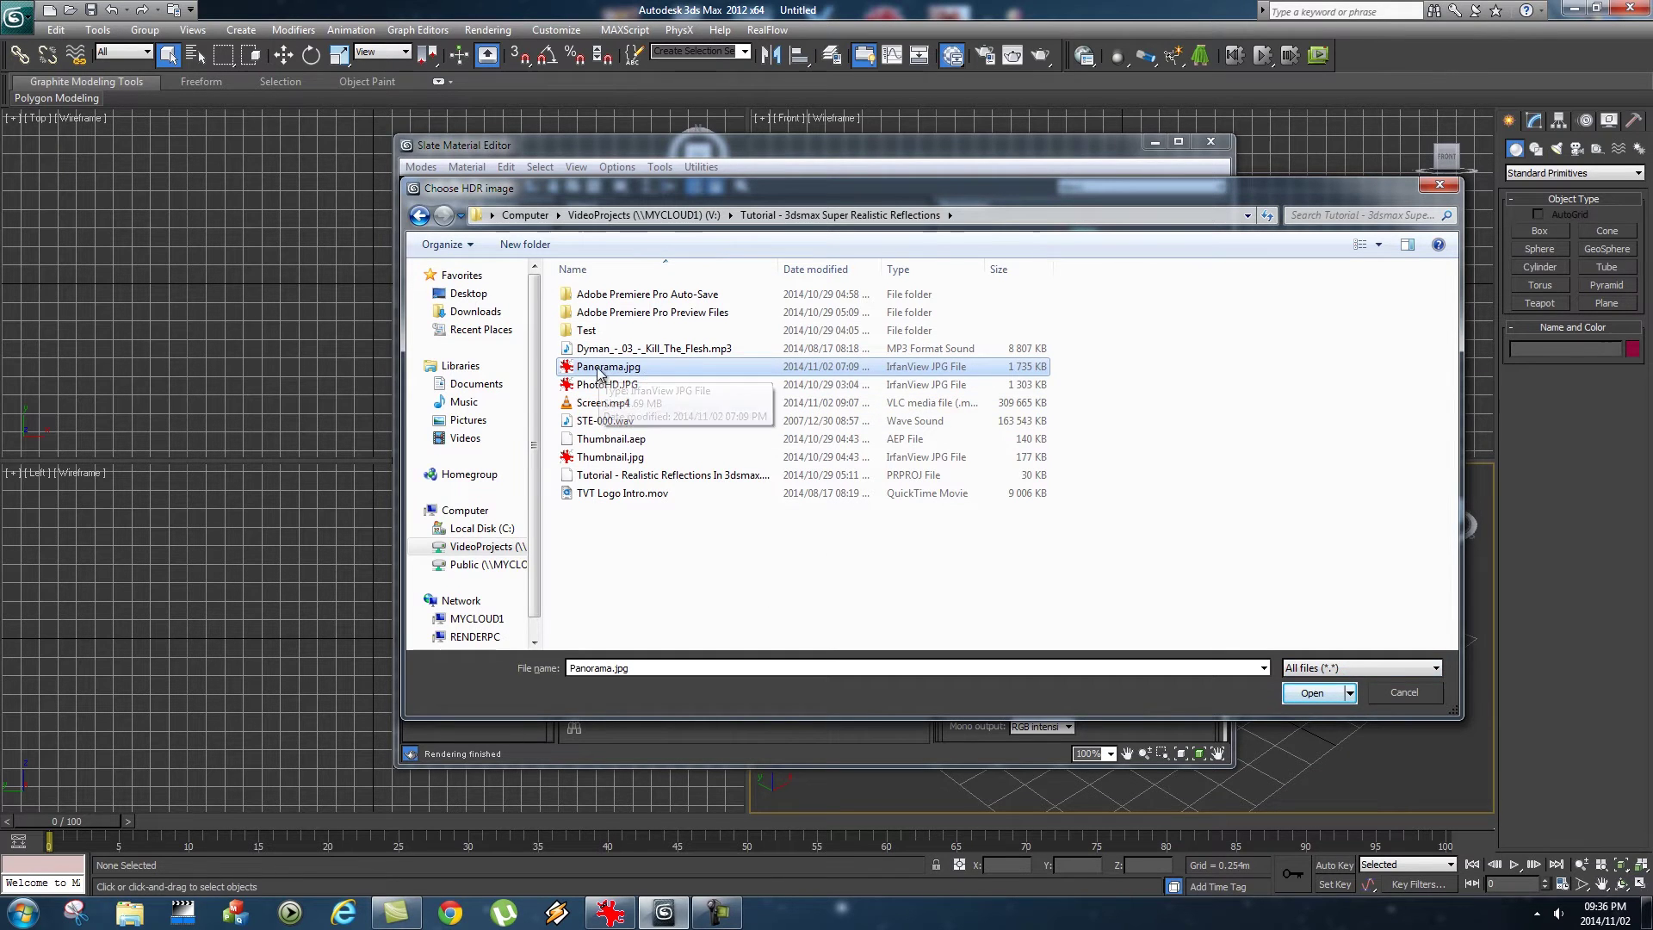
{"action": "left_click", "coordinate": [1312, 693]}
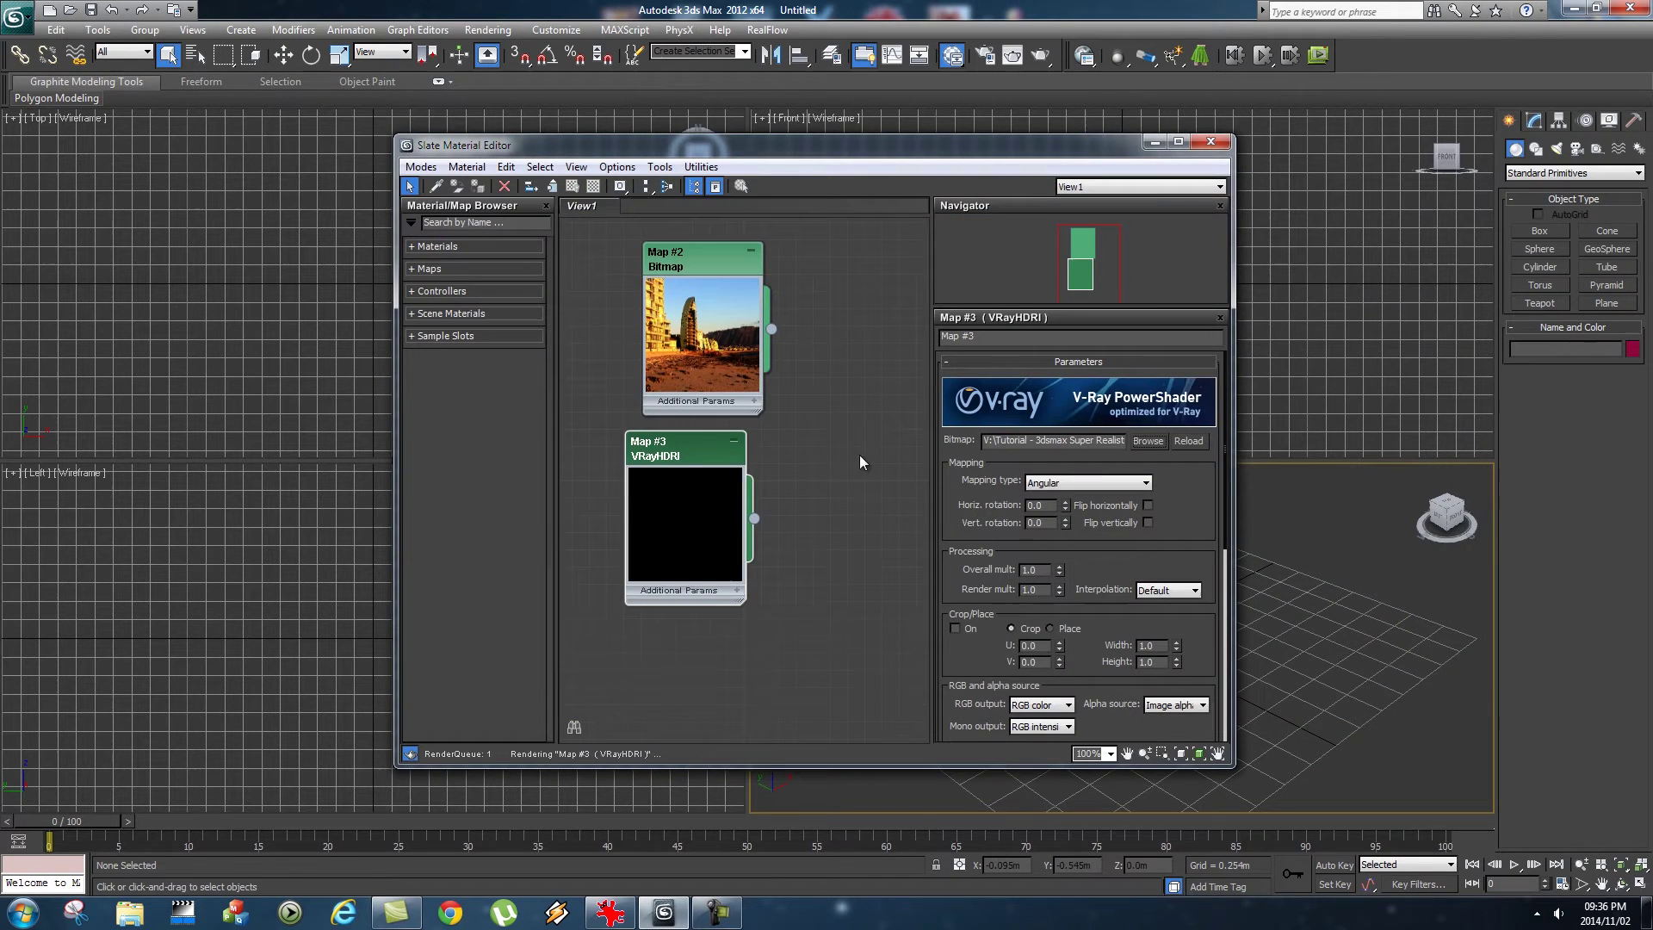
Change the HDRI mapping type from Angular to Spherical.
{"action": "left_click", "coordinate": [1076, 483]}
{"action": "left_click", "coordinate": [1045, 521]}
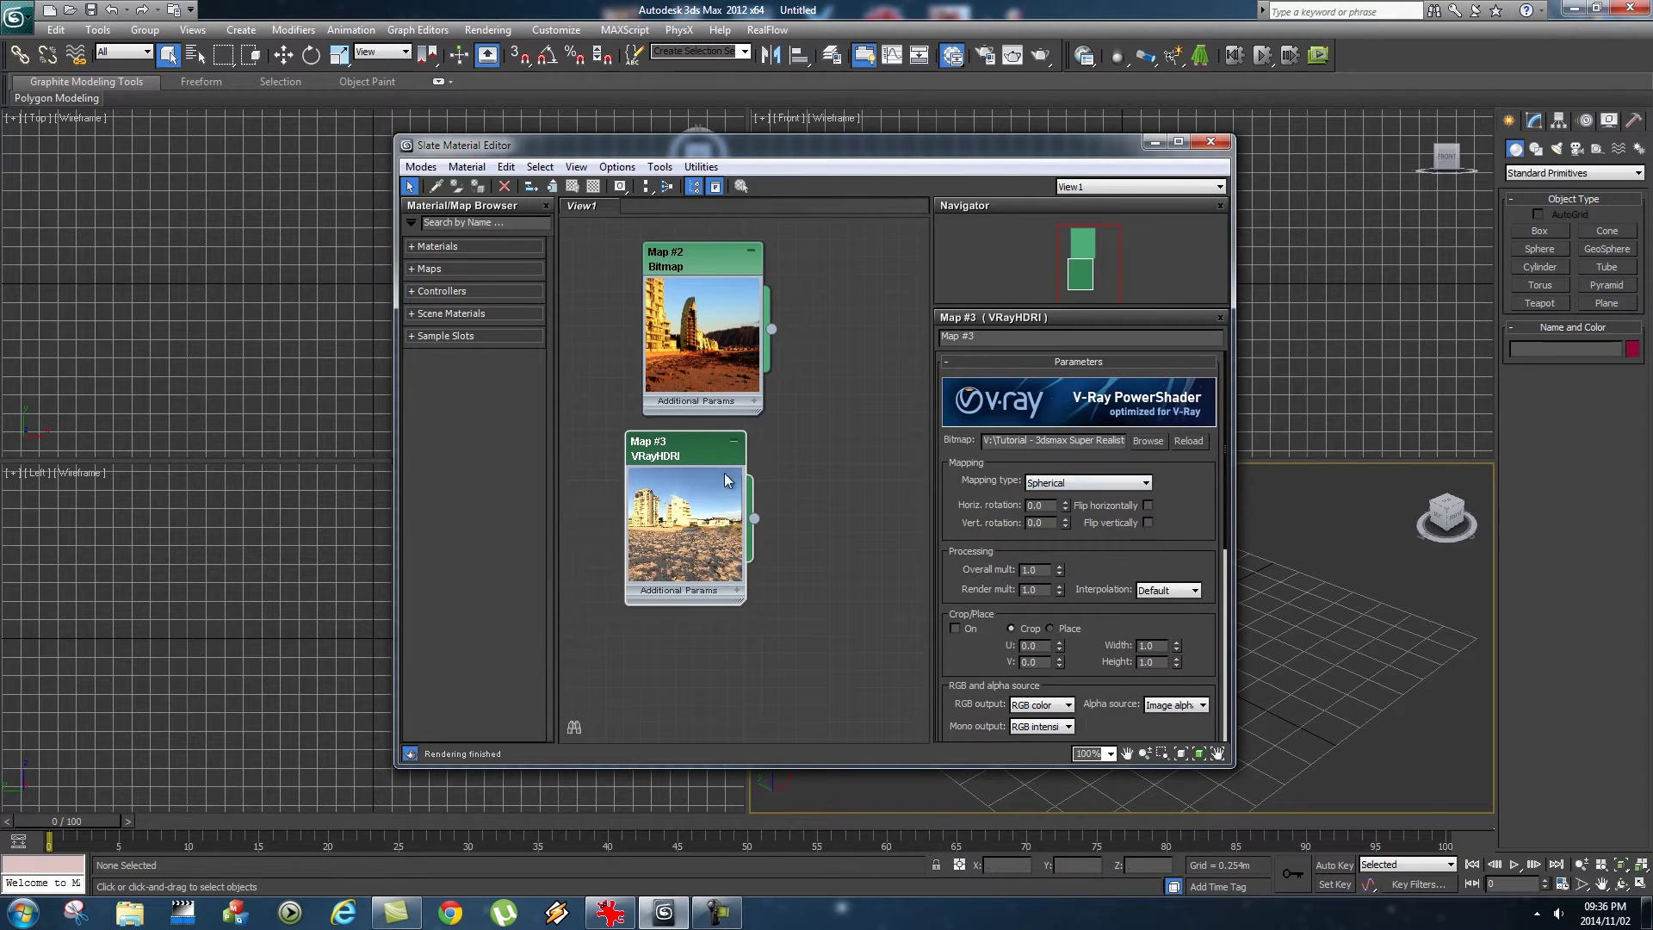
{"action": "mouse_move", "coordinate": [689, 448]}
{"action": "left_mouse_down"}
{"action": "mouse_move", "coordinate": [723, 448]}
{"action": "mouse_move", "coordinate": [708, 443]}
{"action": "left_mouse_up"}
Open Environment and Effects and drop Map #2 onto its Environment Map slot as an instance.
{"action": "left_click_drag", "start_coordinate": [860, 150], "coordinate": [484, 152]}
{"action": "left_click_drag", "start_coordinate": [858, 275], "coordinate": [732, 284]}
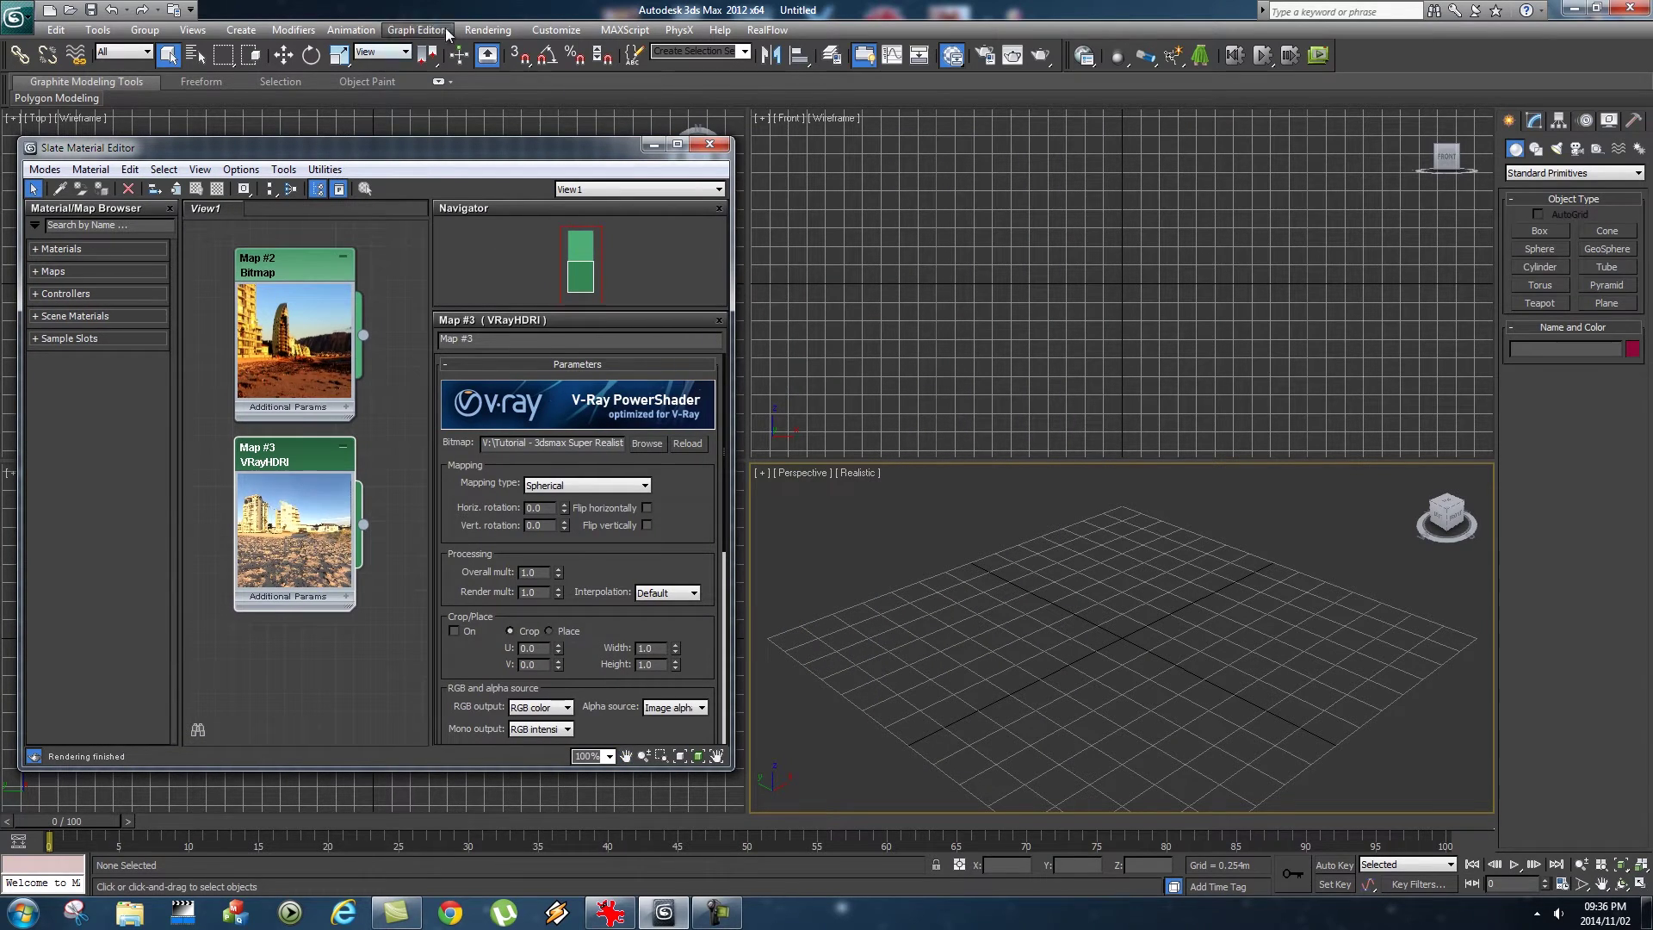
{"action": "left_click", "coordinate": [487, 29]}
{"action": "left_click", "coordinate": [517, 146]}
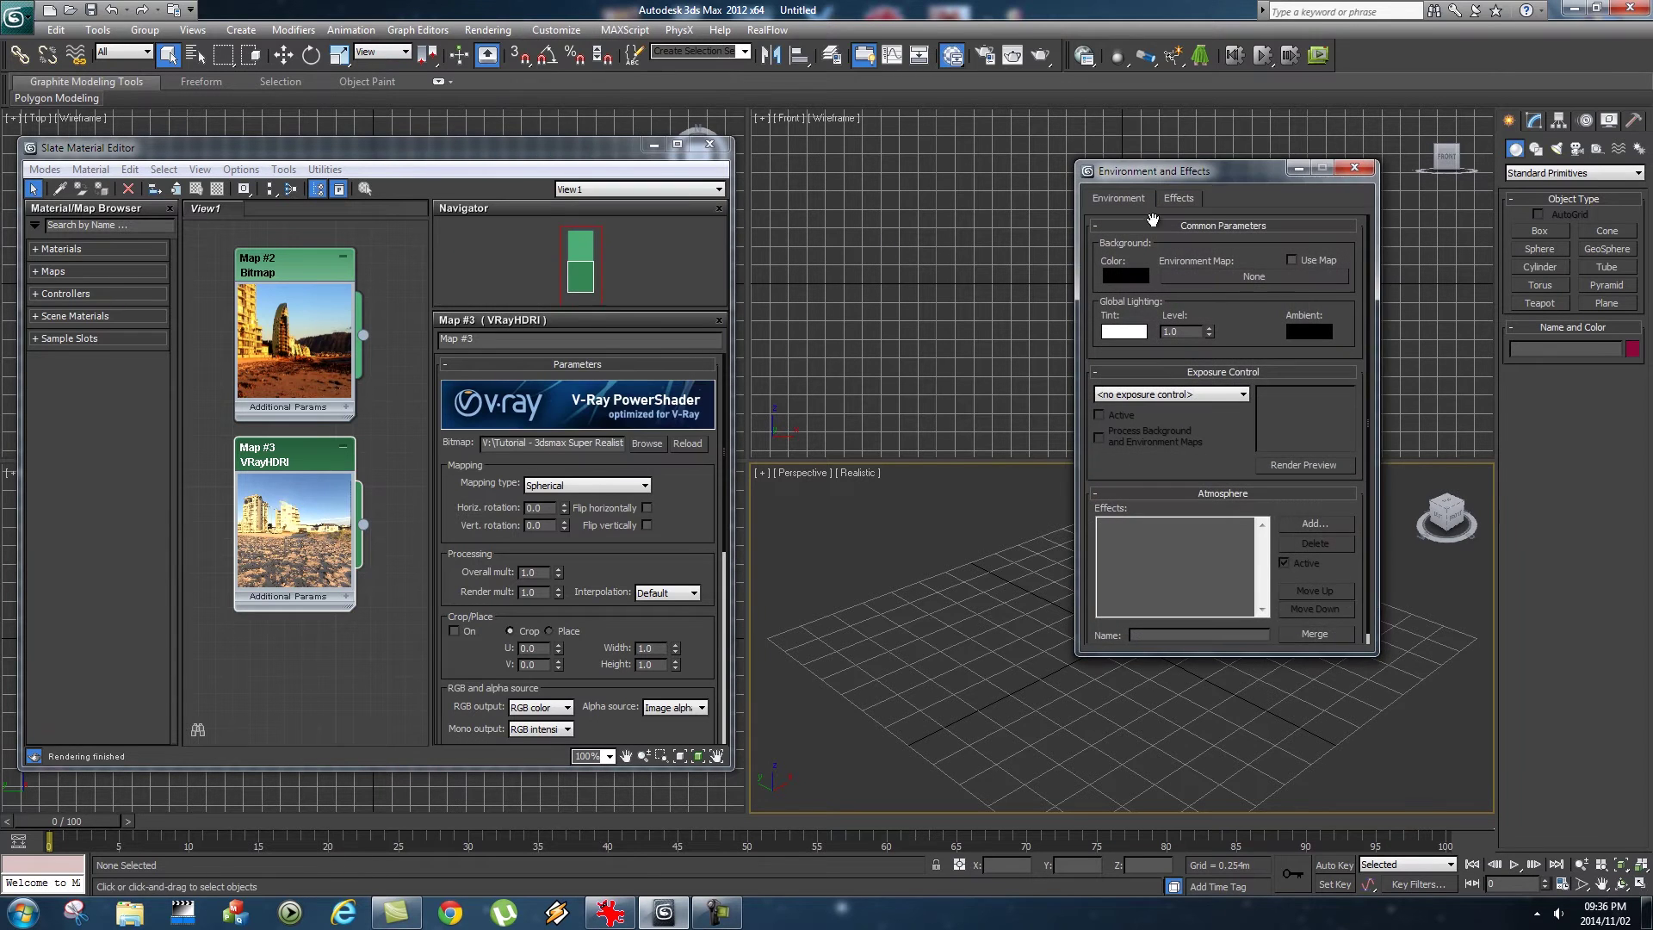
{"action": "left_click_drag", "start_coordinate": [1195, 175], "coordinate": [1027, 163]}
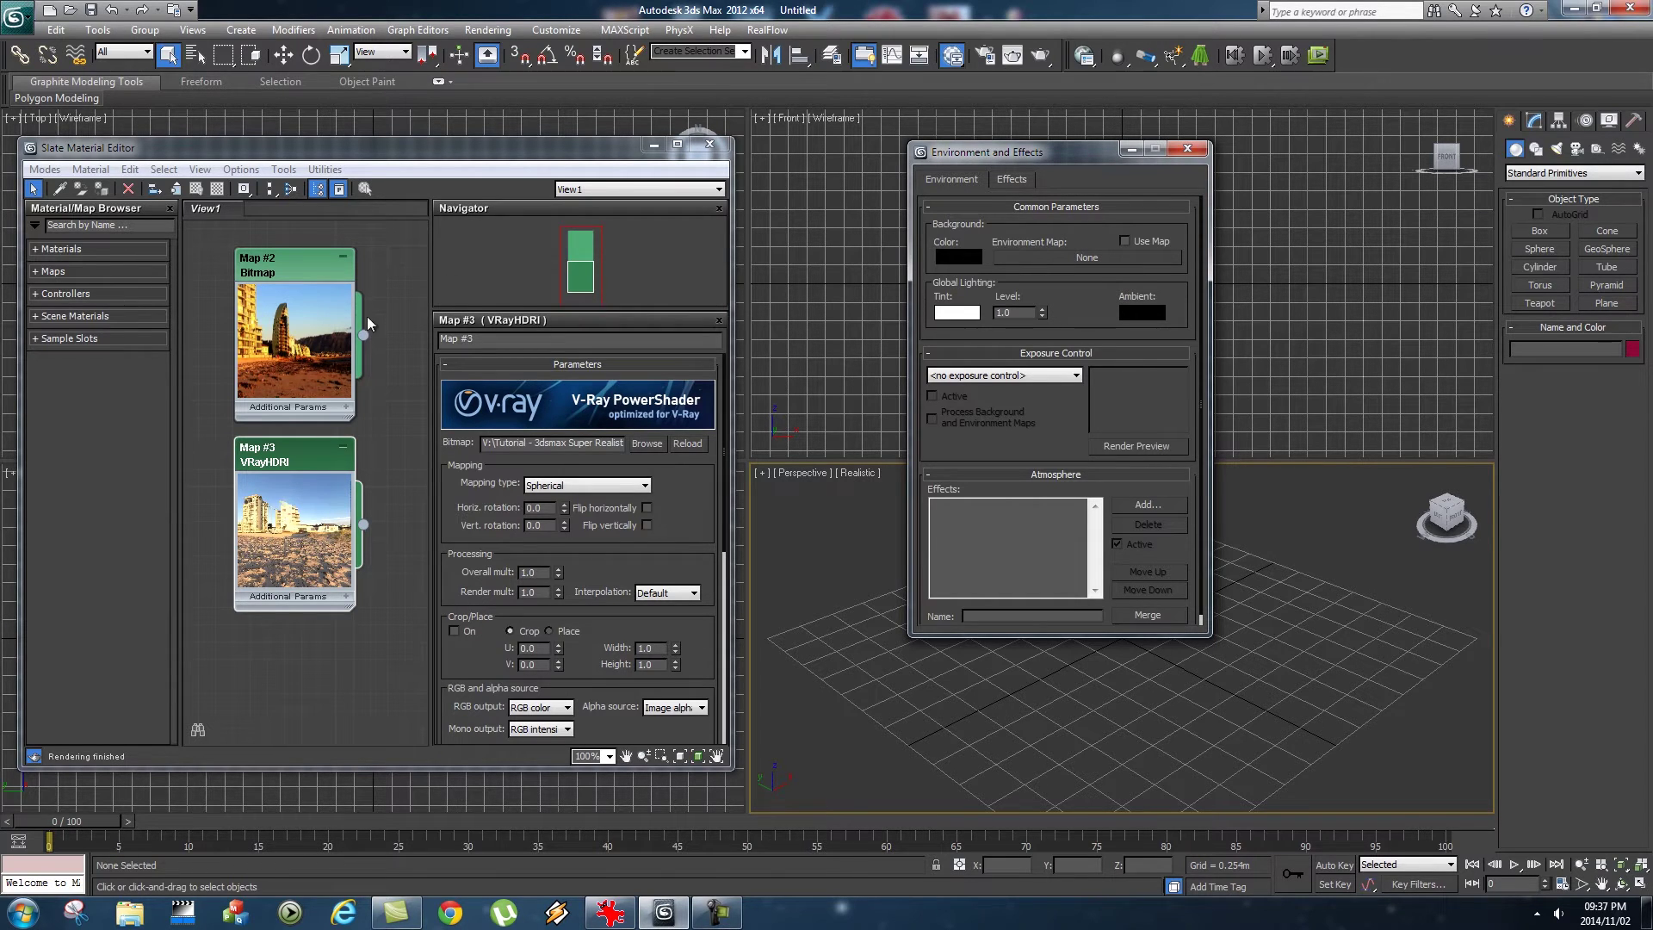
{"action": "left_click", "coordinate": [269, 257]}
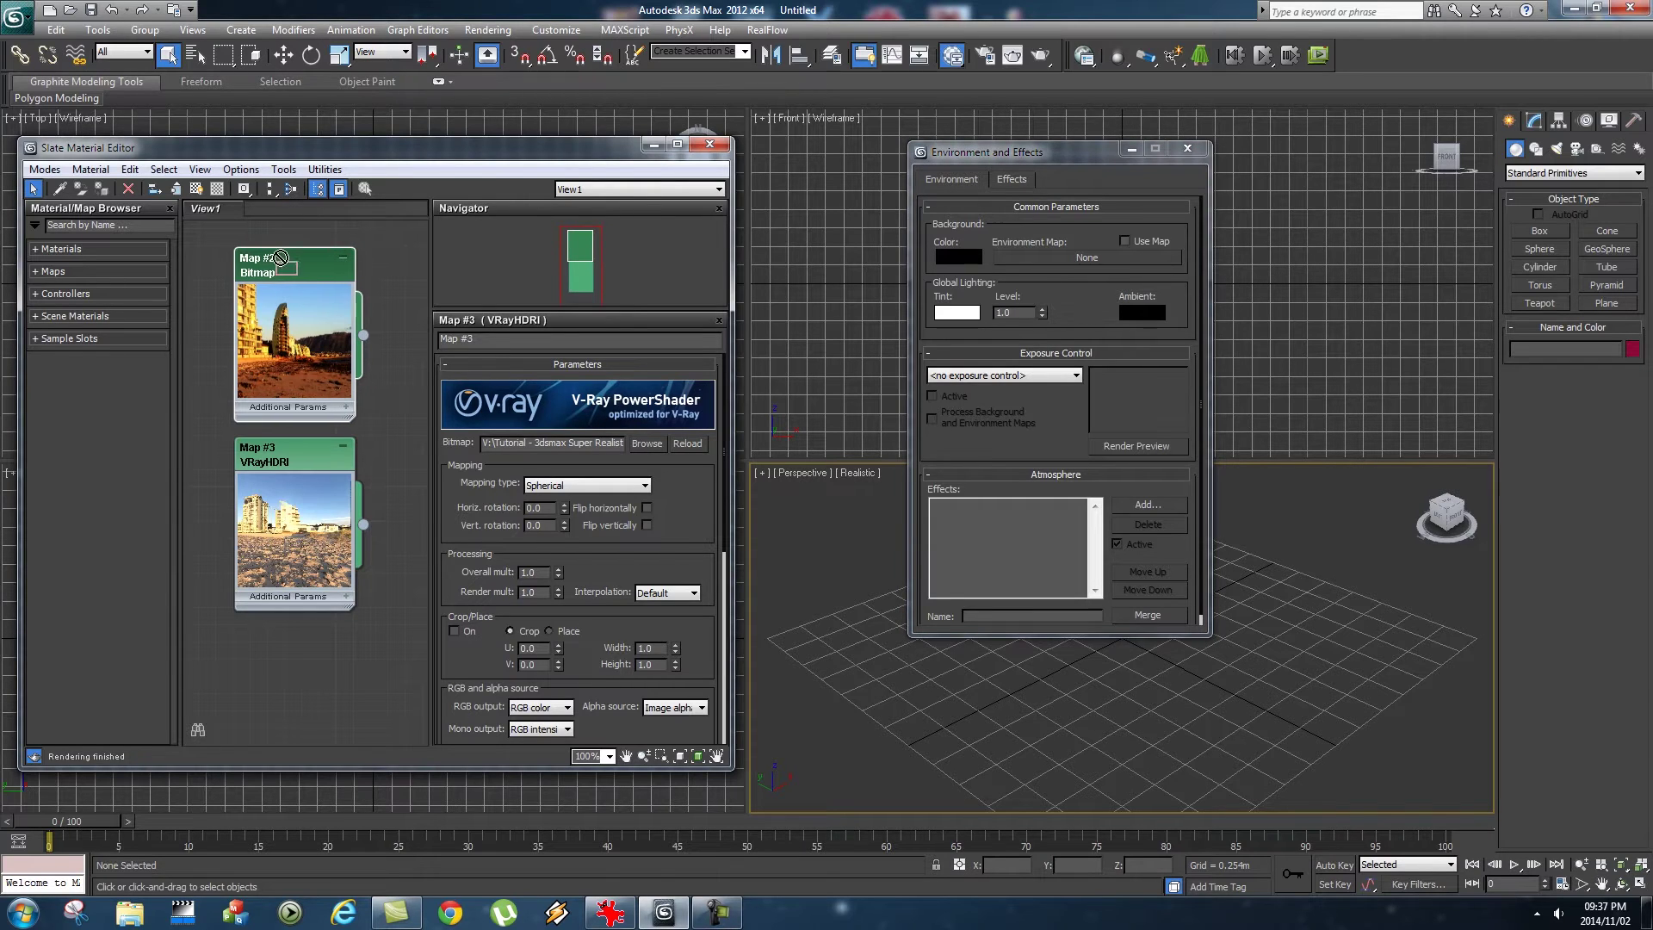
{"action": "left_click_drag", "start_coordinate": [364, 334], "coordinate": [1058, 257]}
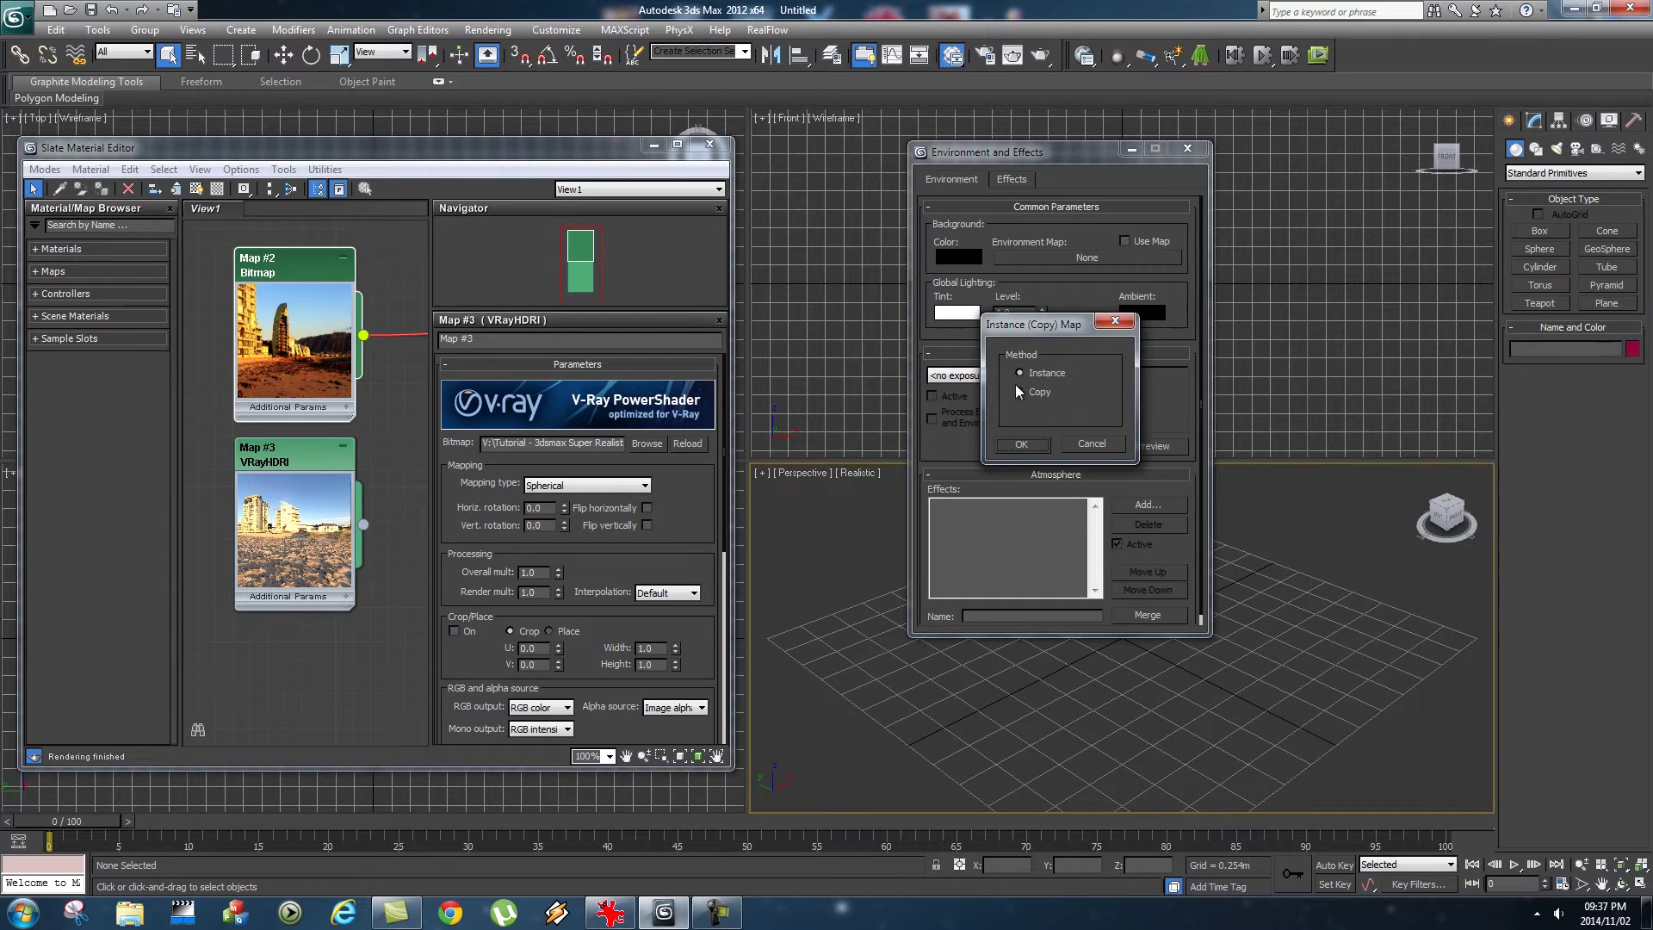
{"action": "left_click", "coordinate": [1017, 444]}
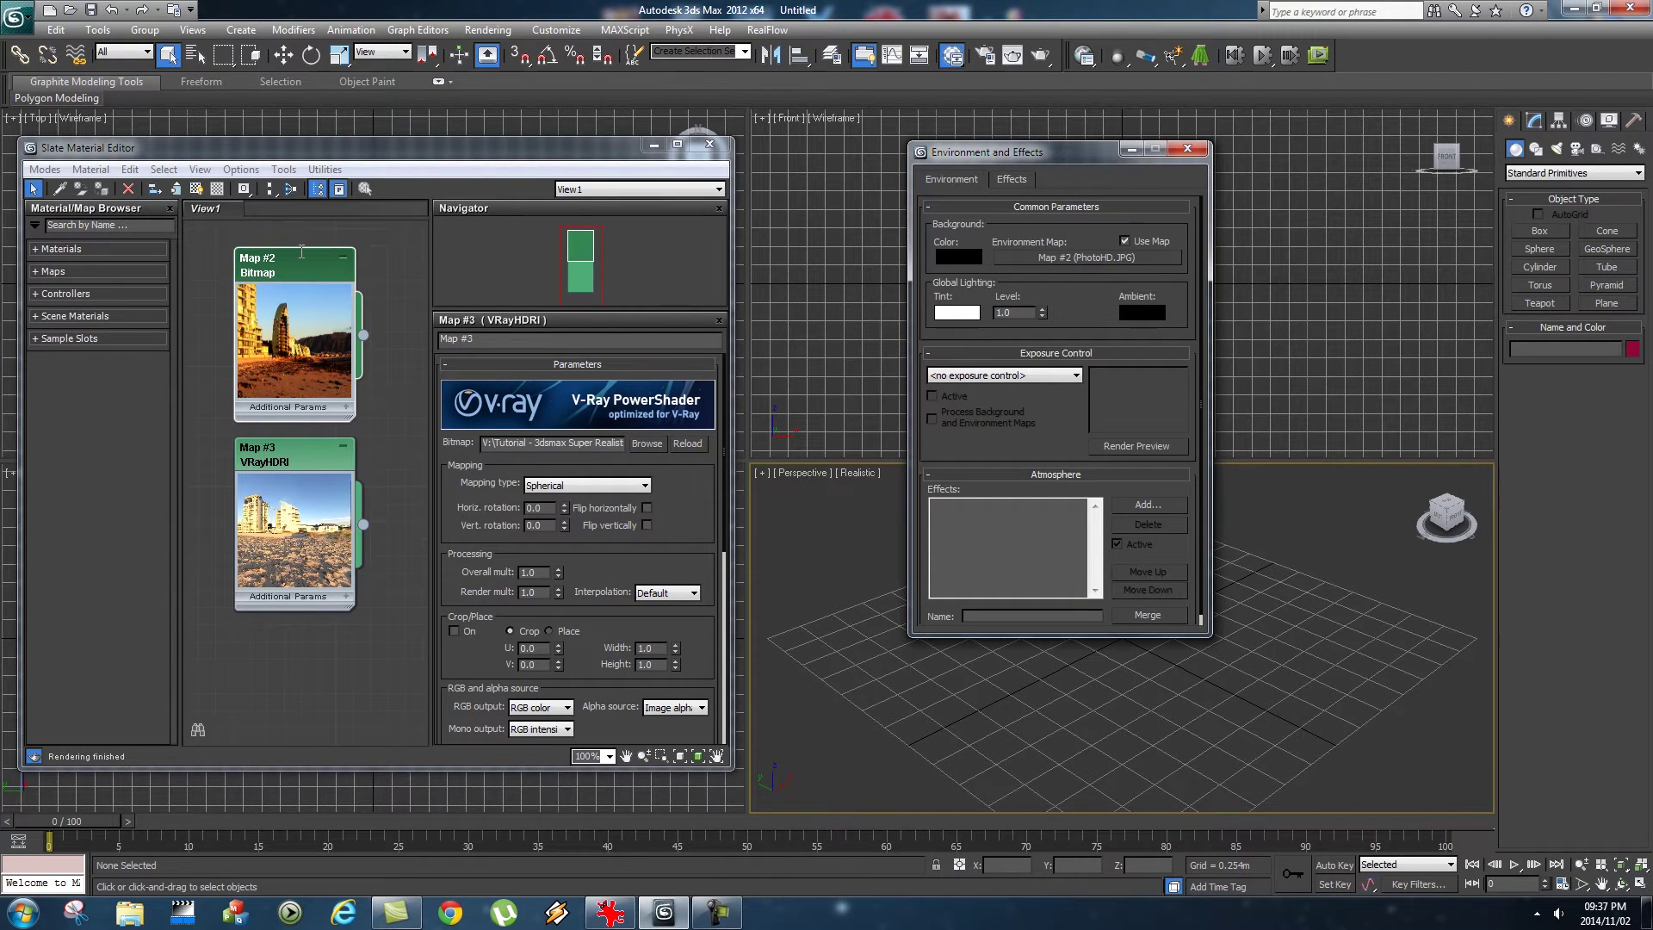
Rename the Map #2 bitmap to 'Background Ref'.
{"action": "double_click", "coordinate": [276, 269]}
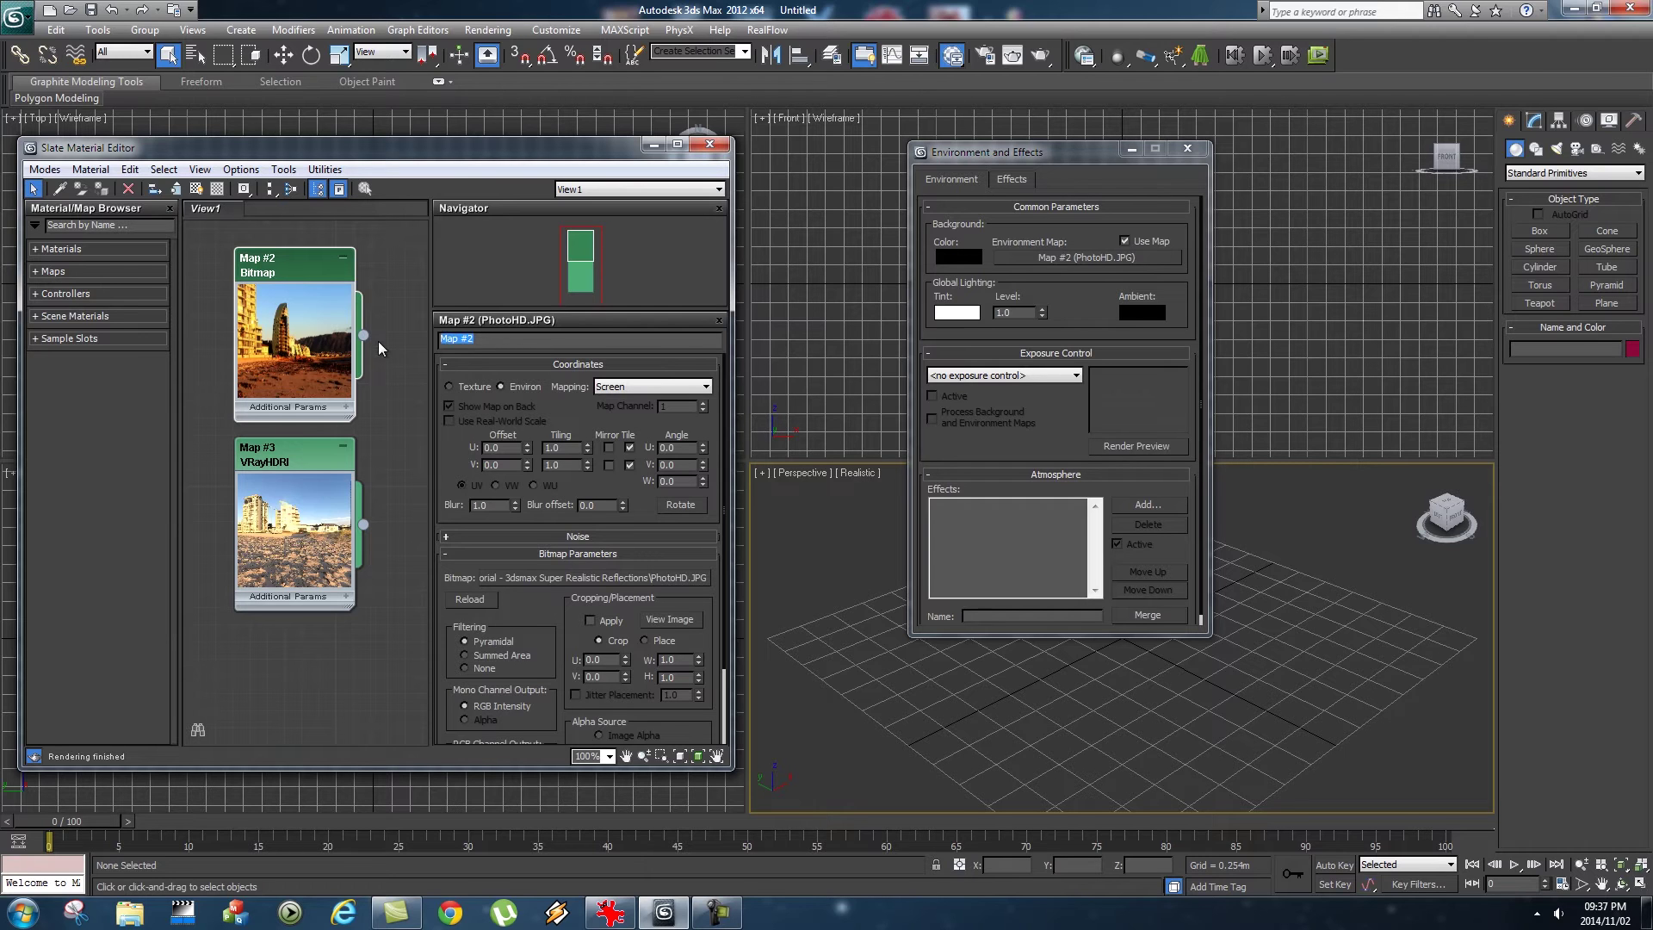
{"action": "type", "text": "Background"}
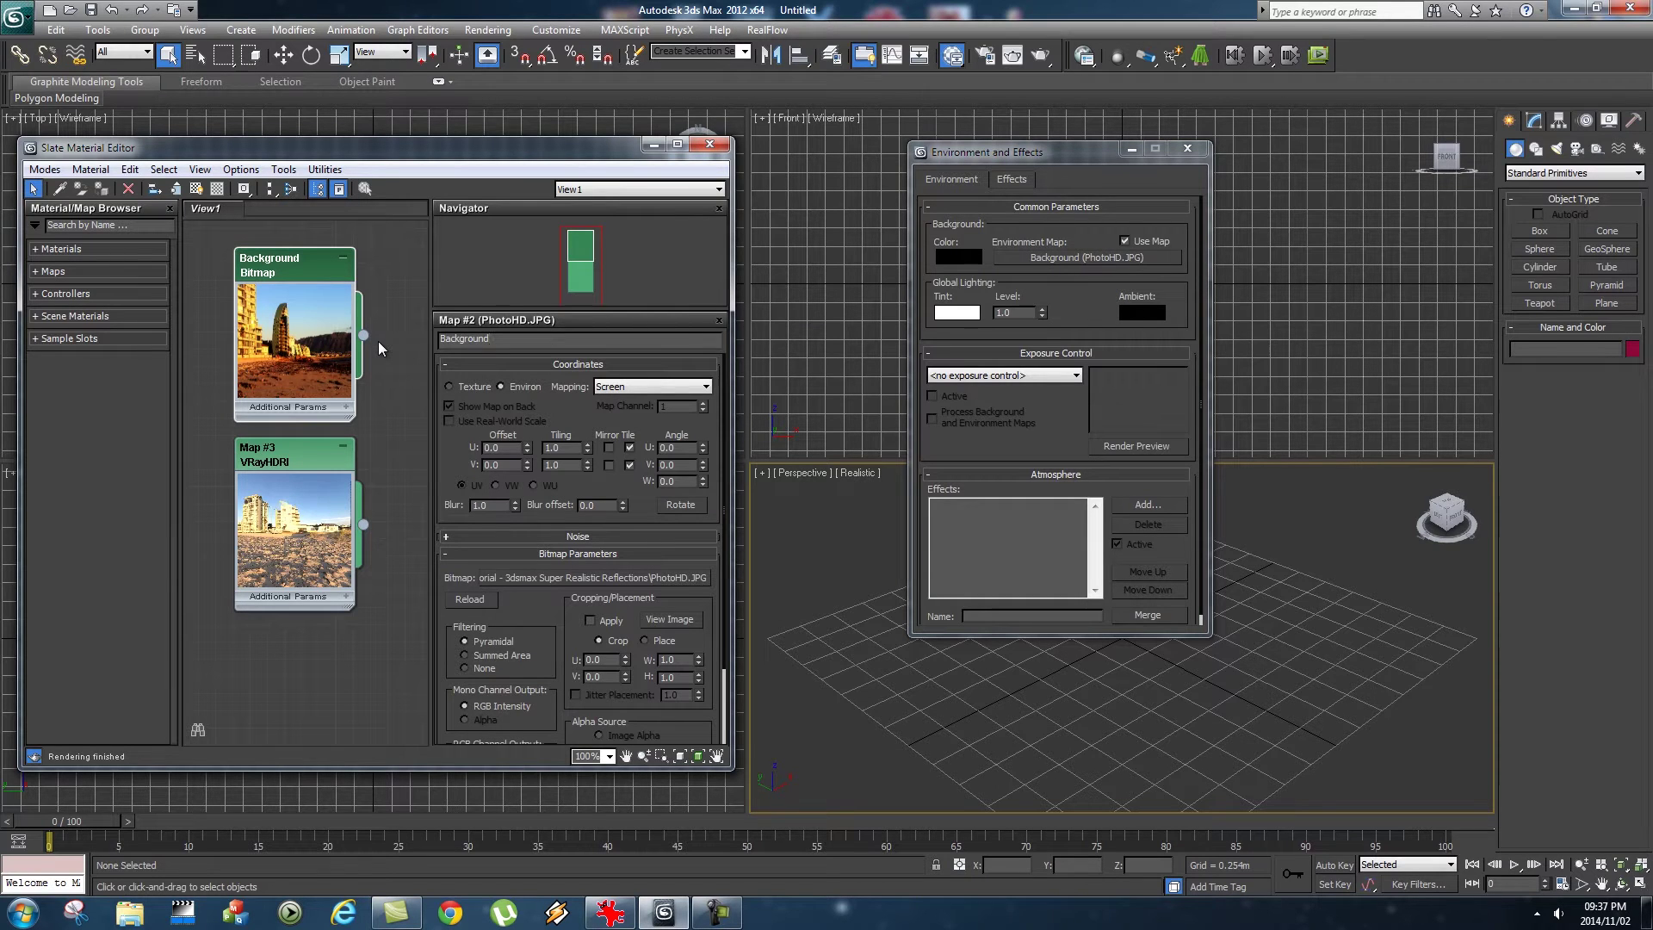
{"action": "type", "text": " Ref"}
{"action": "key", "text": "Return"}
Rename the VRayHDRI map to 'Reflection'.
{"action": "double_click", "coordinate": [269, 447]}
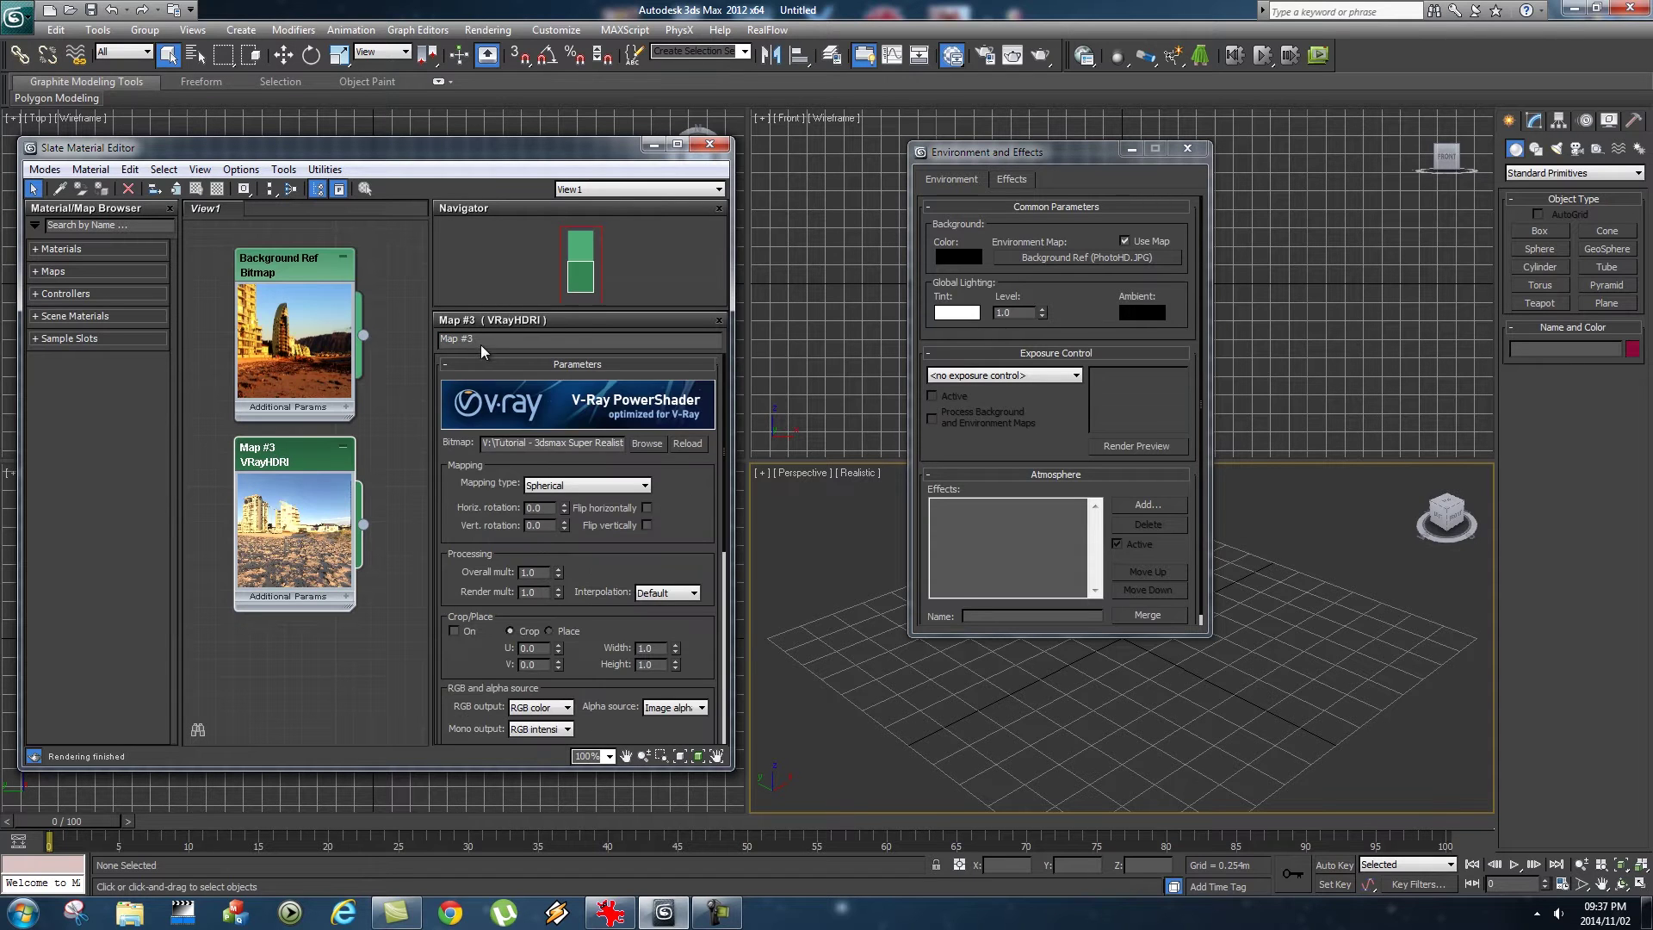
{"action": "type", "text": "refe"}
{"action": "key", "text": "BackSpace"}
{"action": "key", "text": "BackSpace"}
{"action": "key", "text": "BackSpace"}
{"action": "key", "text": "BackSpace"}
{"action": "type", "text": "Reflection"}
{"action": "key", "text": "Return"}
Set the render output size to HDTV (video) at width 1280, height 720.
{"action": "left_click", "coordinate": [710, 144]}
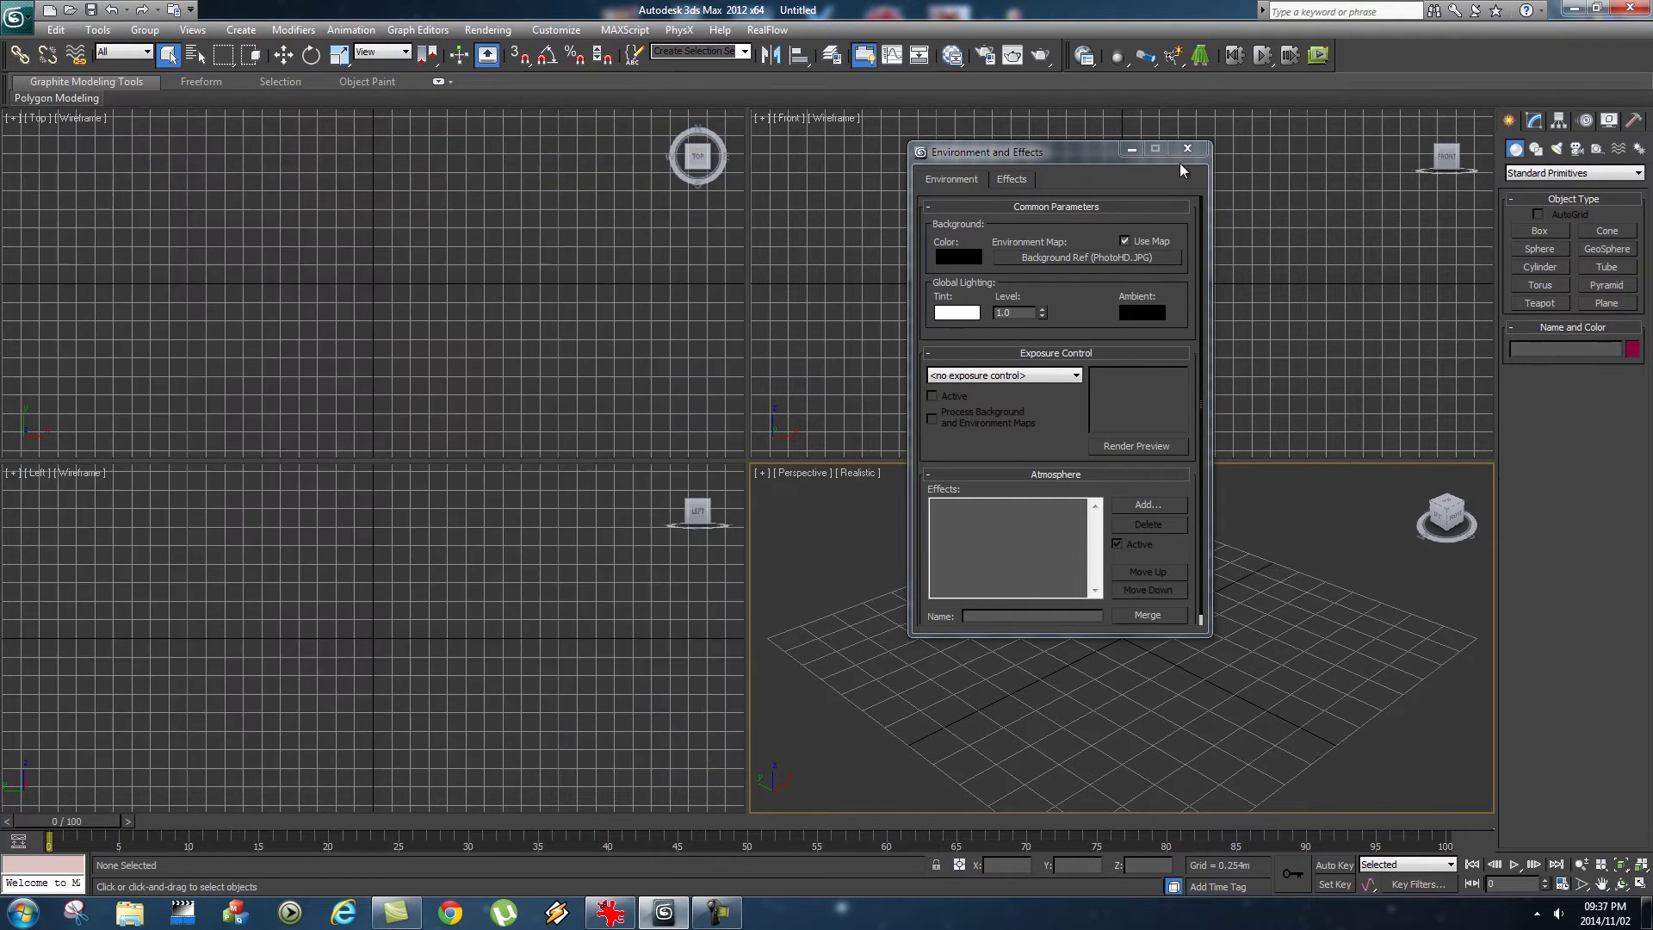
{"action": "left_click", "coordinate": [1188, 148]}
{"action": "left_click", "coordinate": [488, 29]}
{"action": "left_click", "coordinate": [491, 65]}
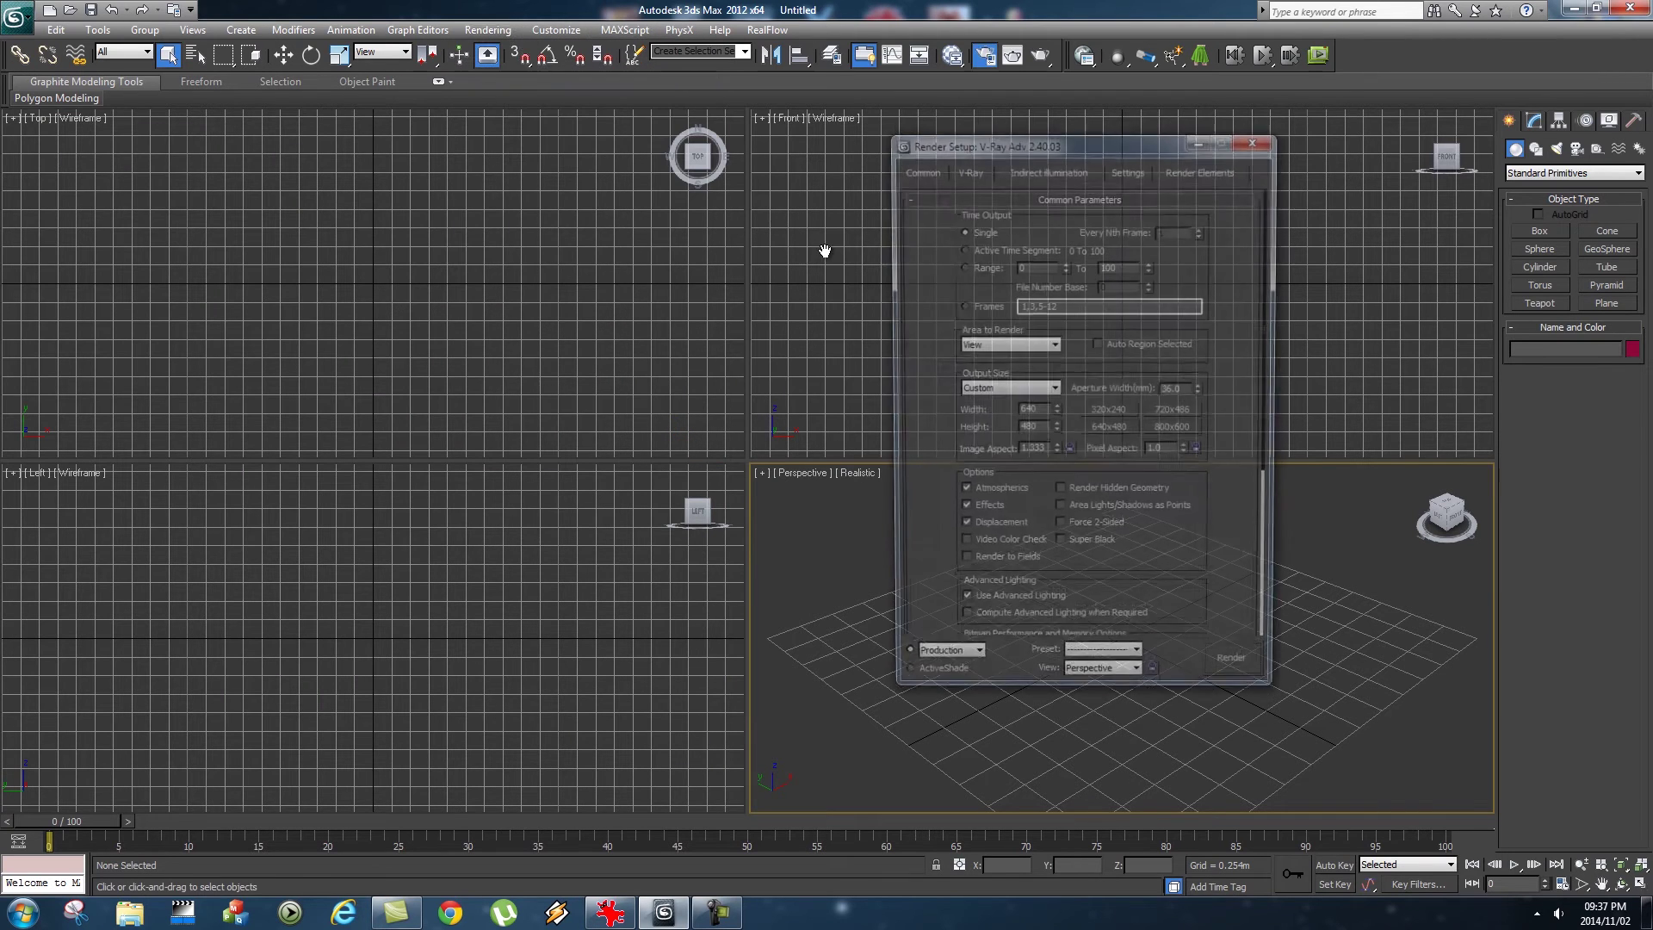
{"action": "left_click", "coordinate": [1008, 390]}
{"action": "left_click", "coordinate": [984, 607]}
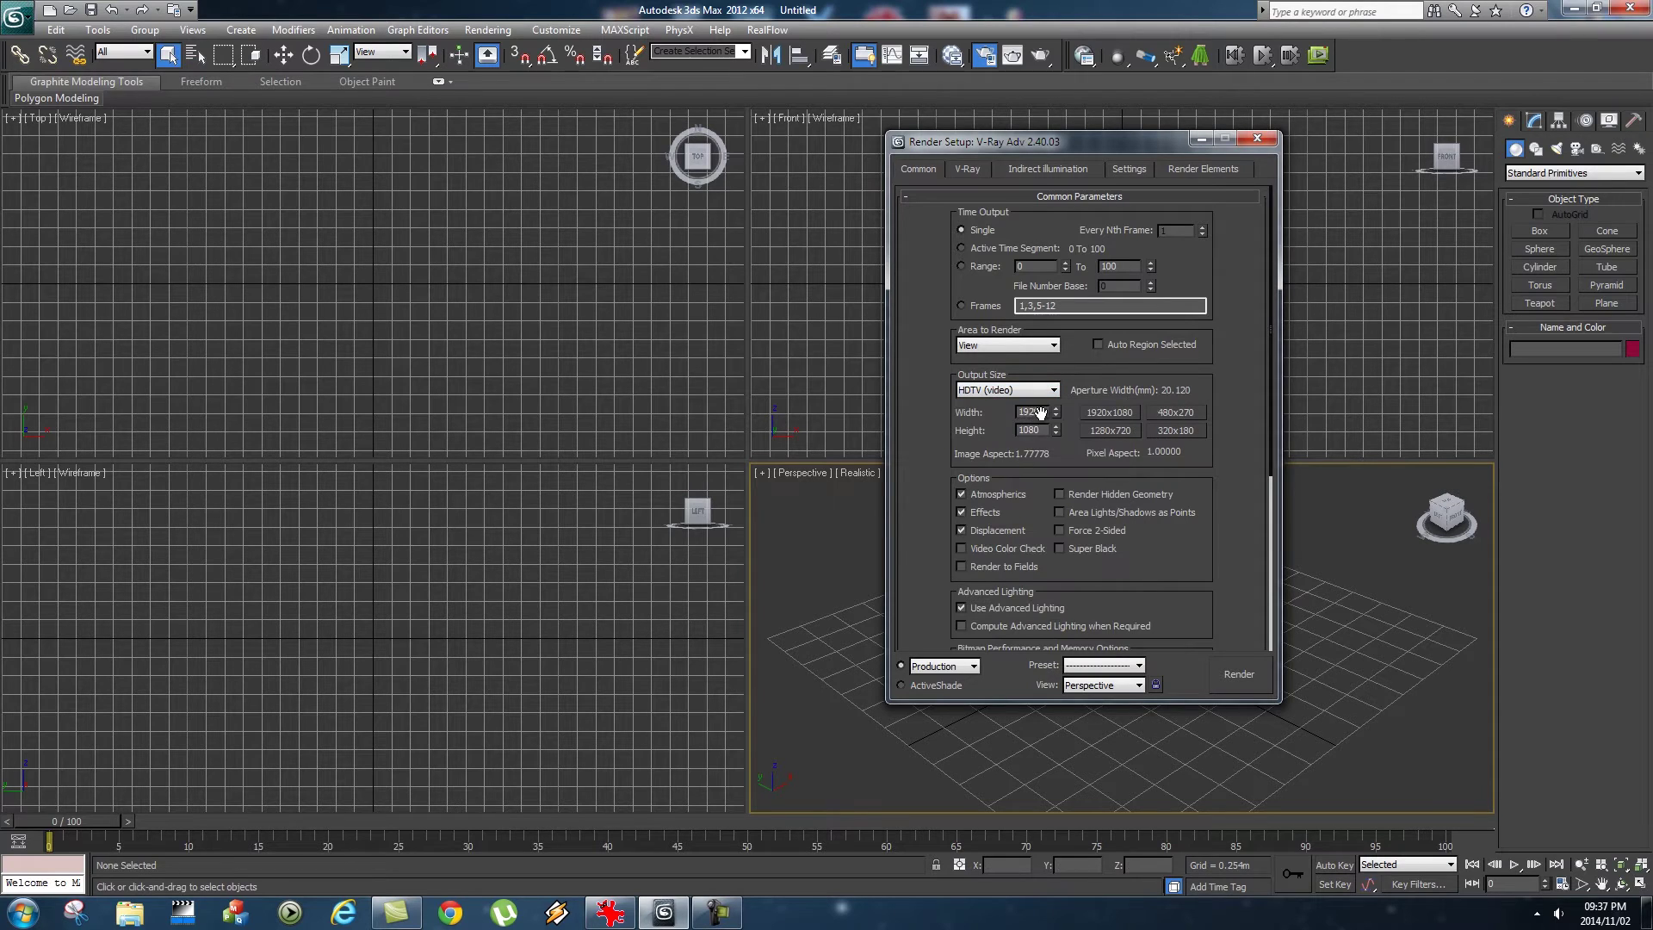
{"action": "type", "text": "1280"}
{"action": "key", "text": "Tab"}
Close Render Setup and turn on Show Safe Frames in the Perspective viewport.
{"action": "left_click", "coordinate": [1255, 139]}
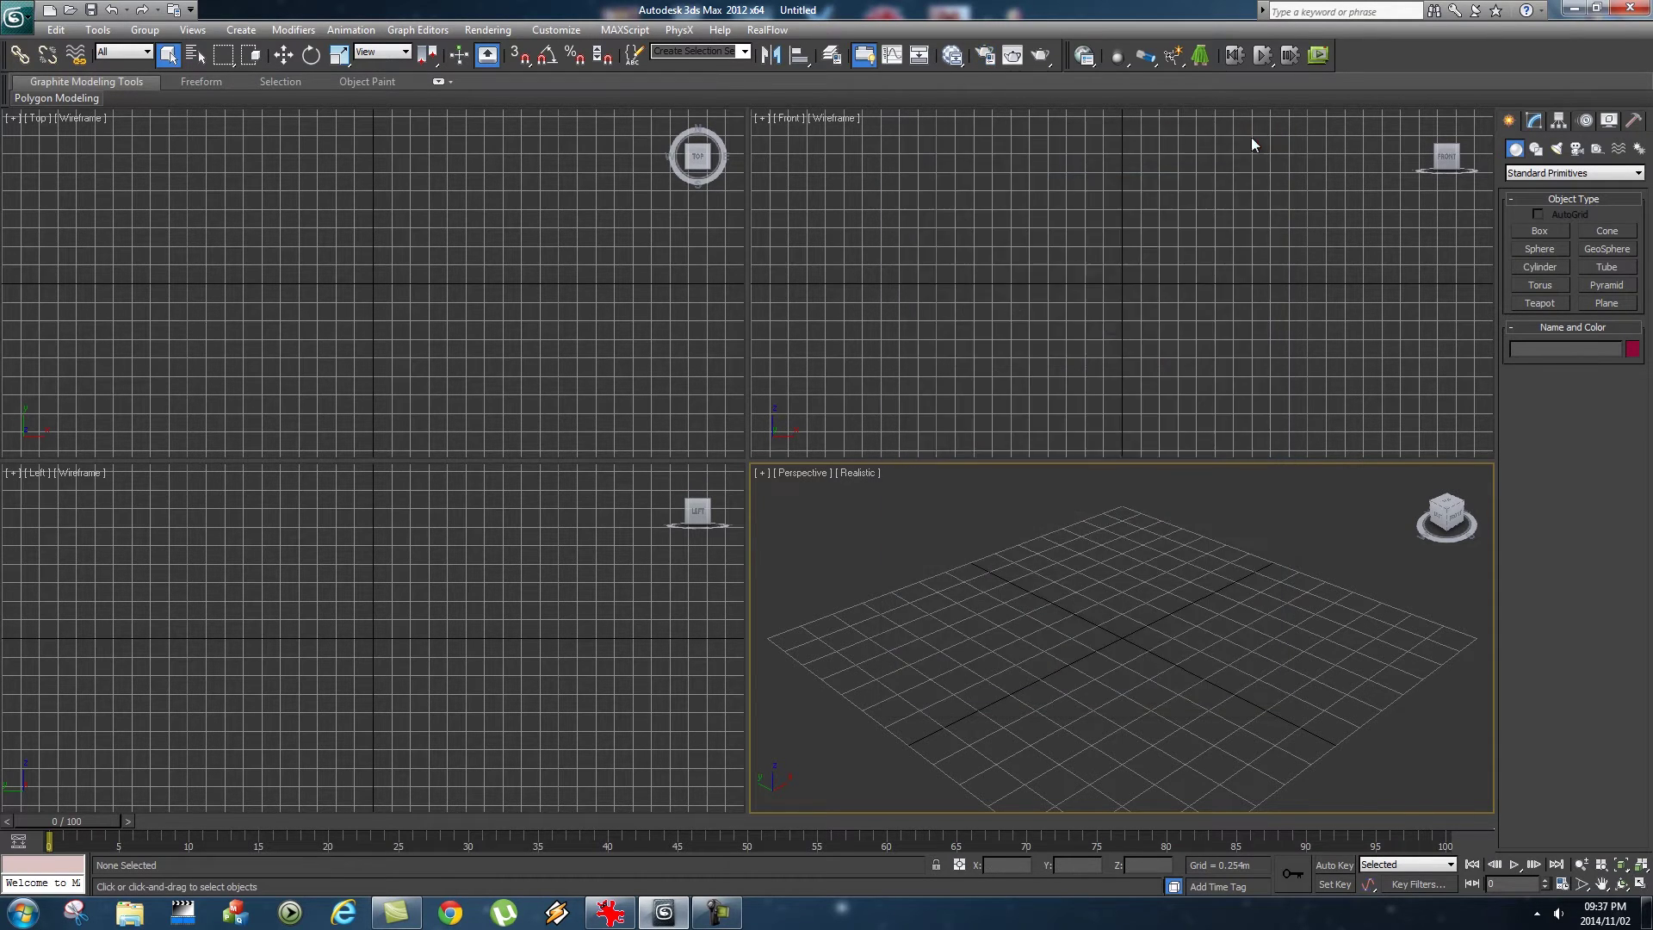
{"action": "left_click", "coordinate": [793, 470]}
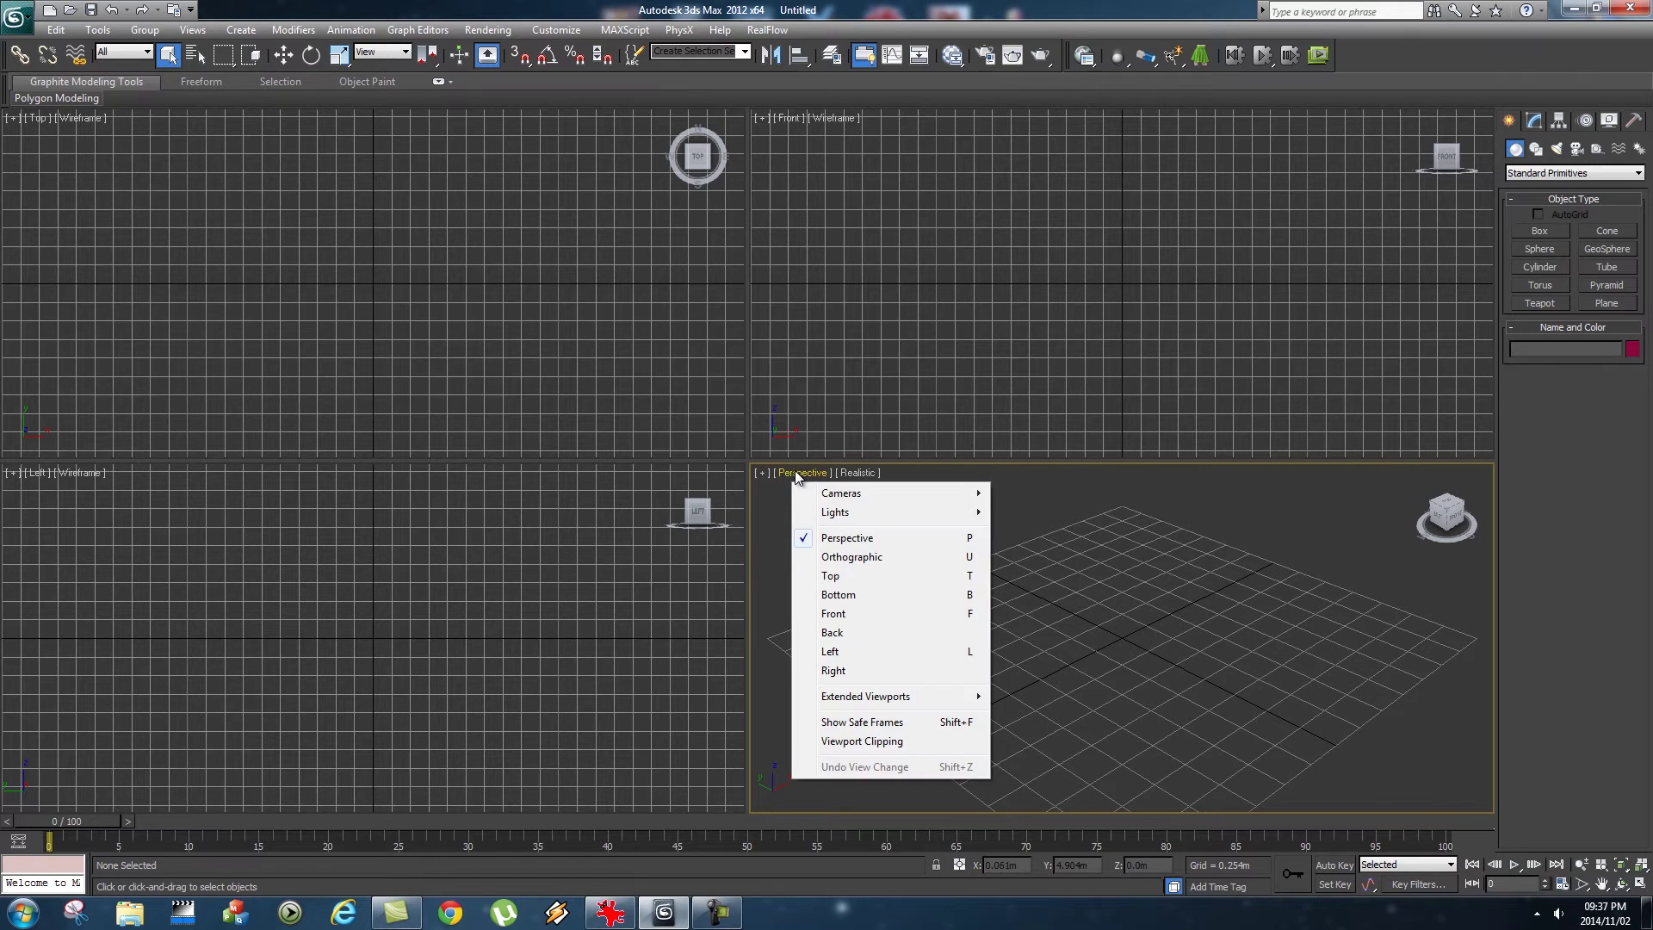
{"action": "left_click", "coordinate": [840, 729]}
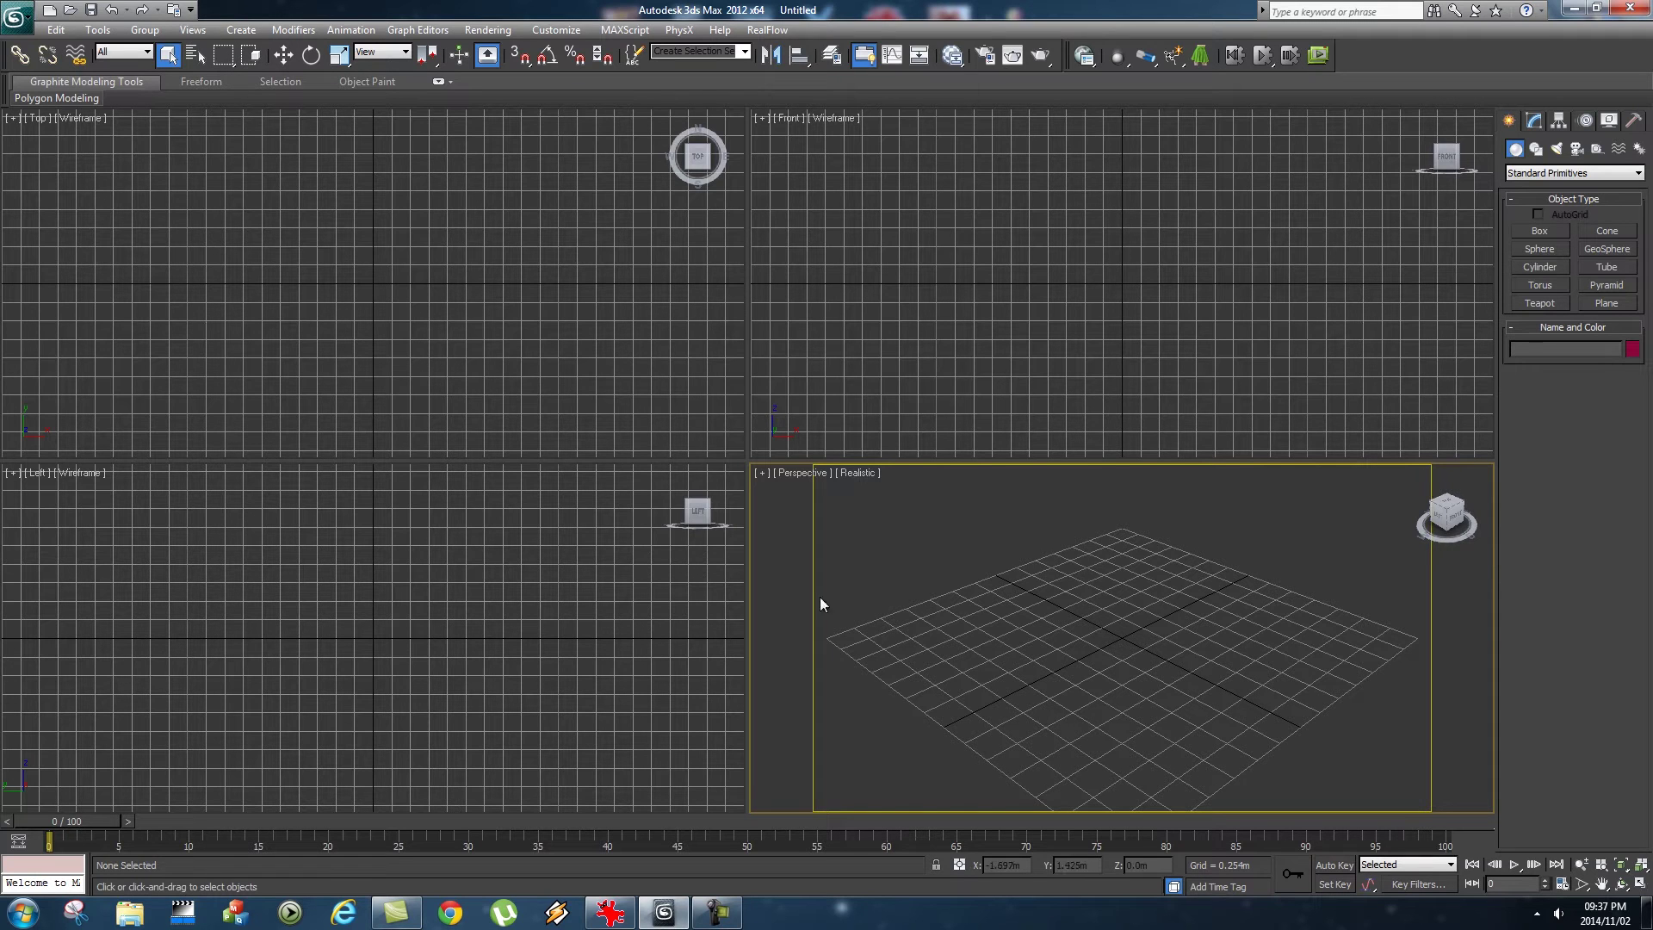
Turn on Show Background and set the viewport background to Use Environment Background.
{"action": "left_click", "coordinate": [192, 29]}
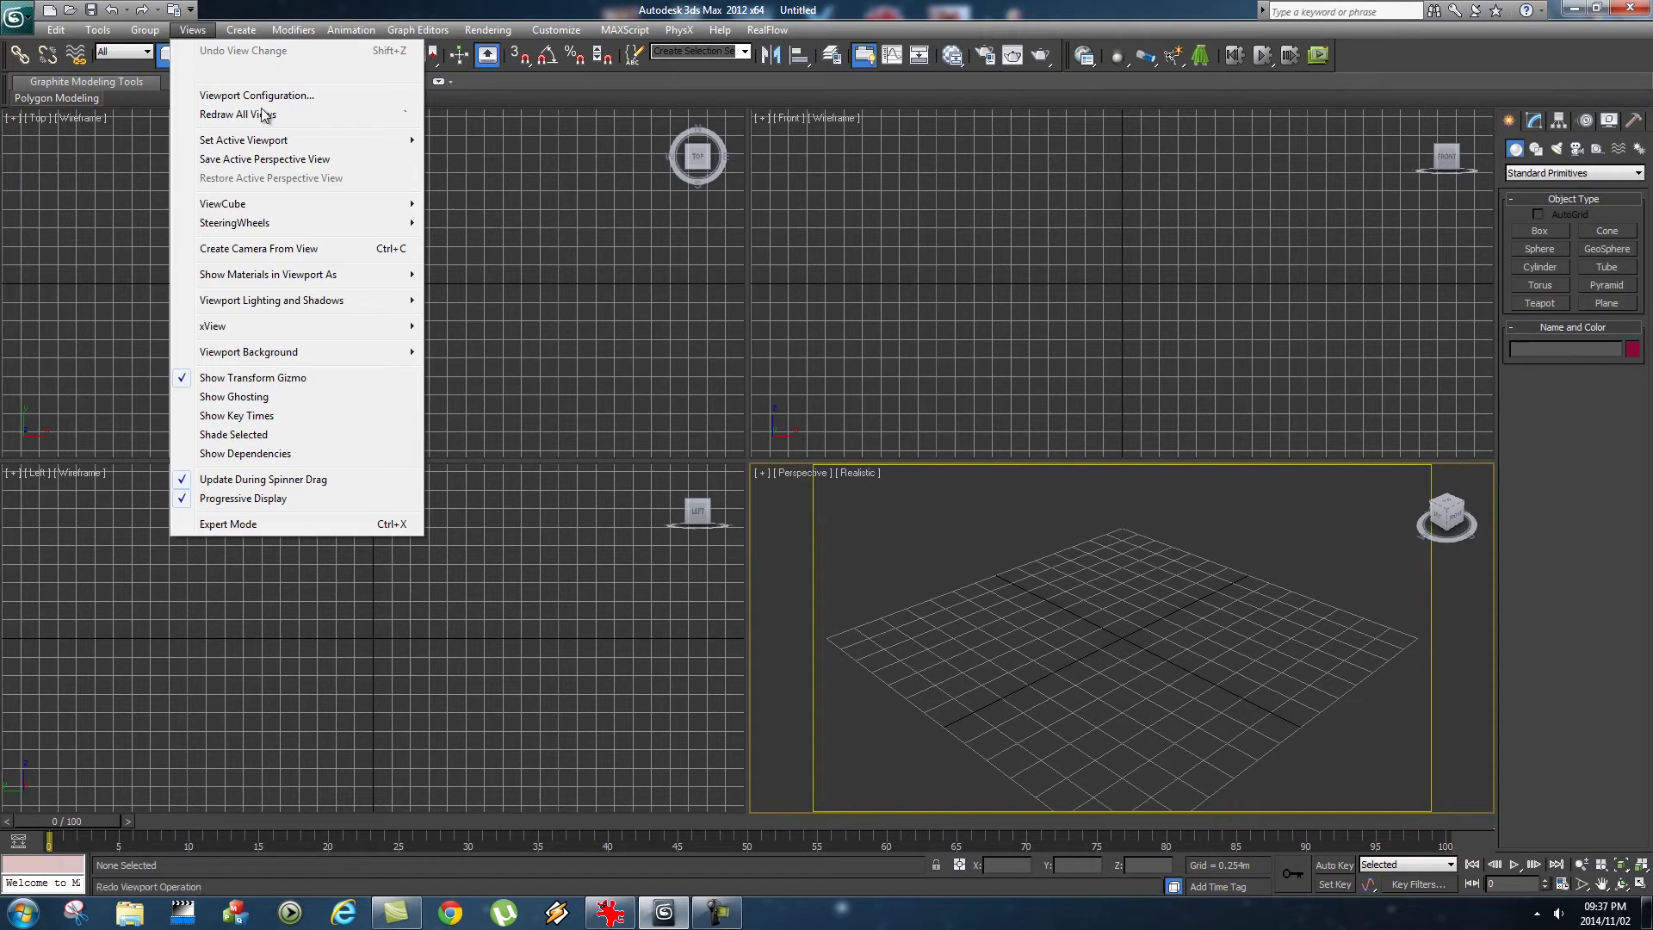
{"action": "mouse_move", "coordinate": [261, 351]}
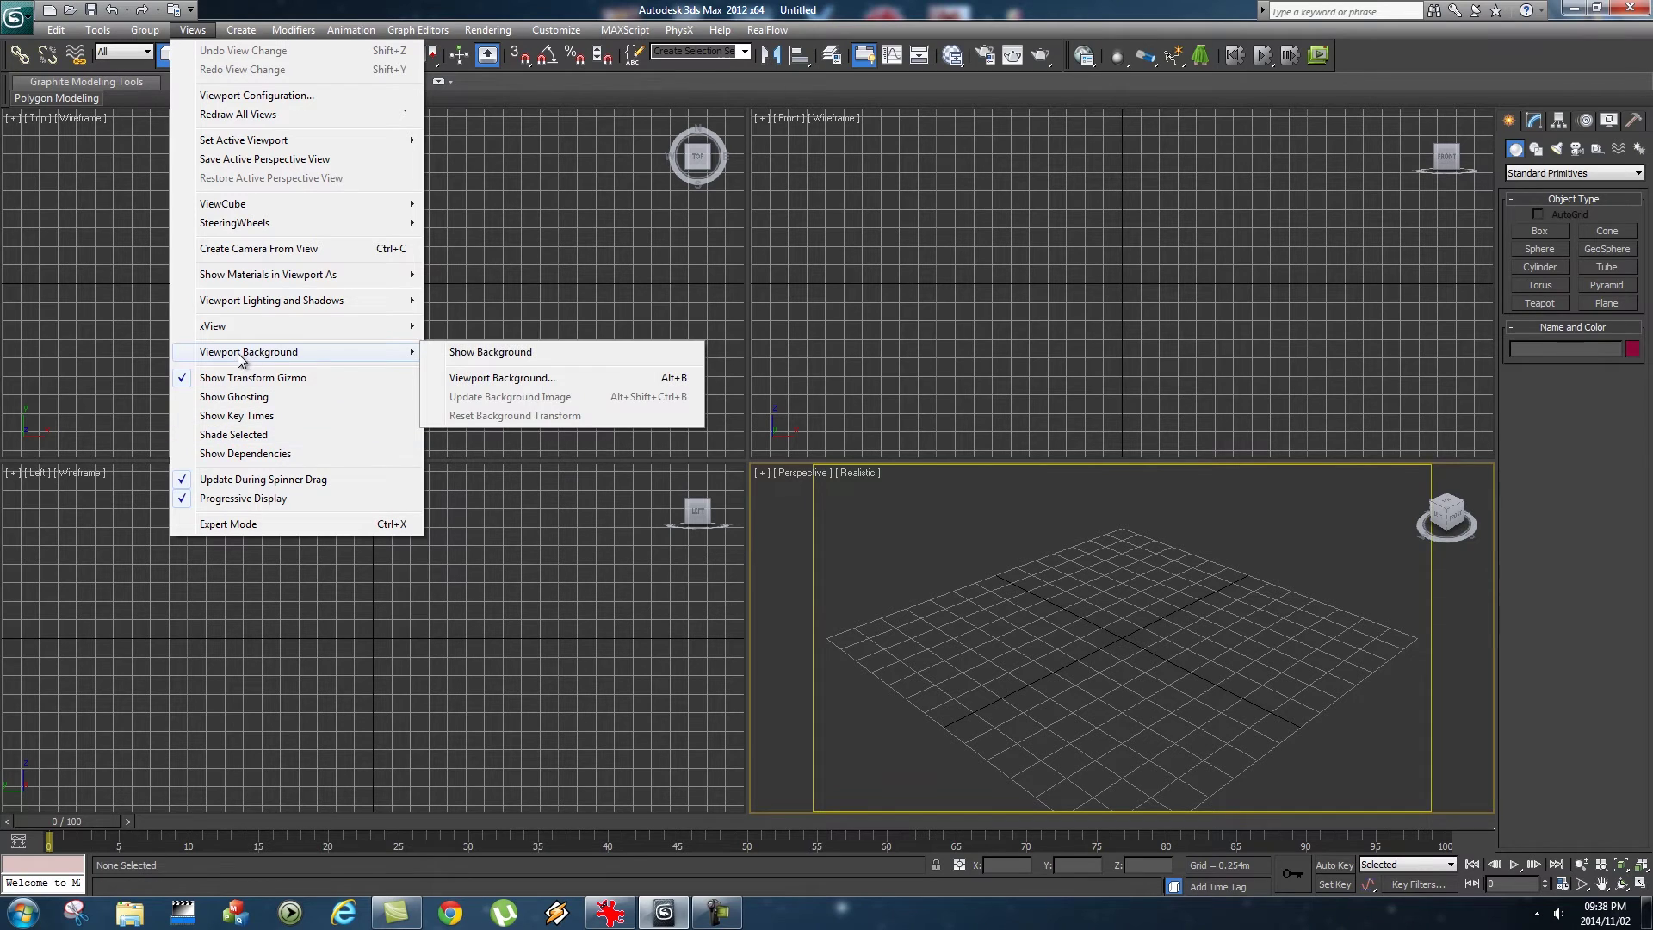
{"action": "left_click", "coordinate": [494, 355]}
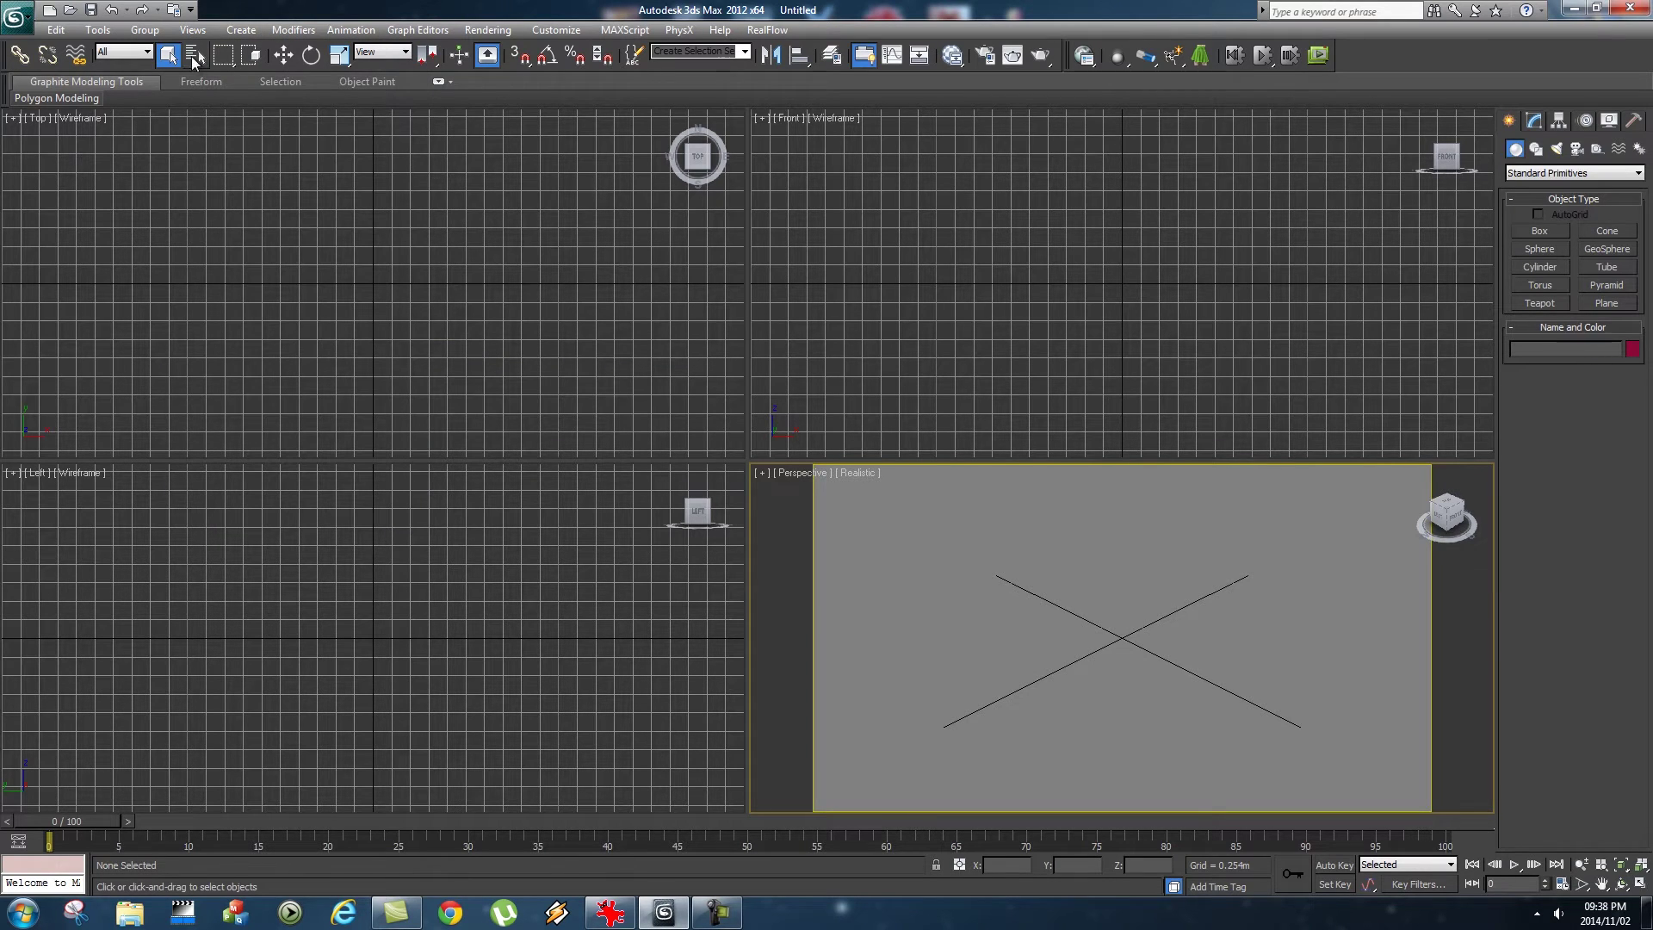
{"action": "left_click", "coordinate": [192, 29]}
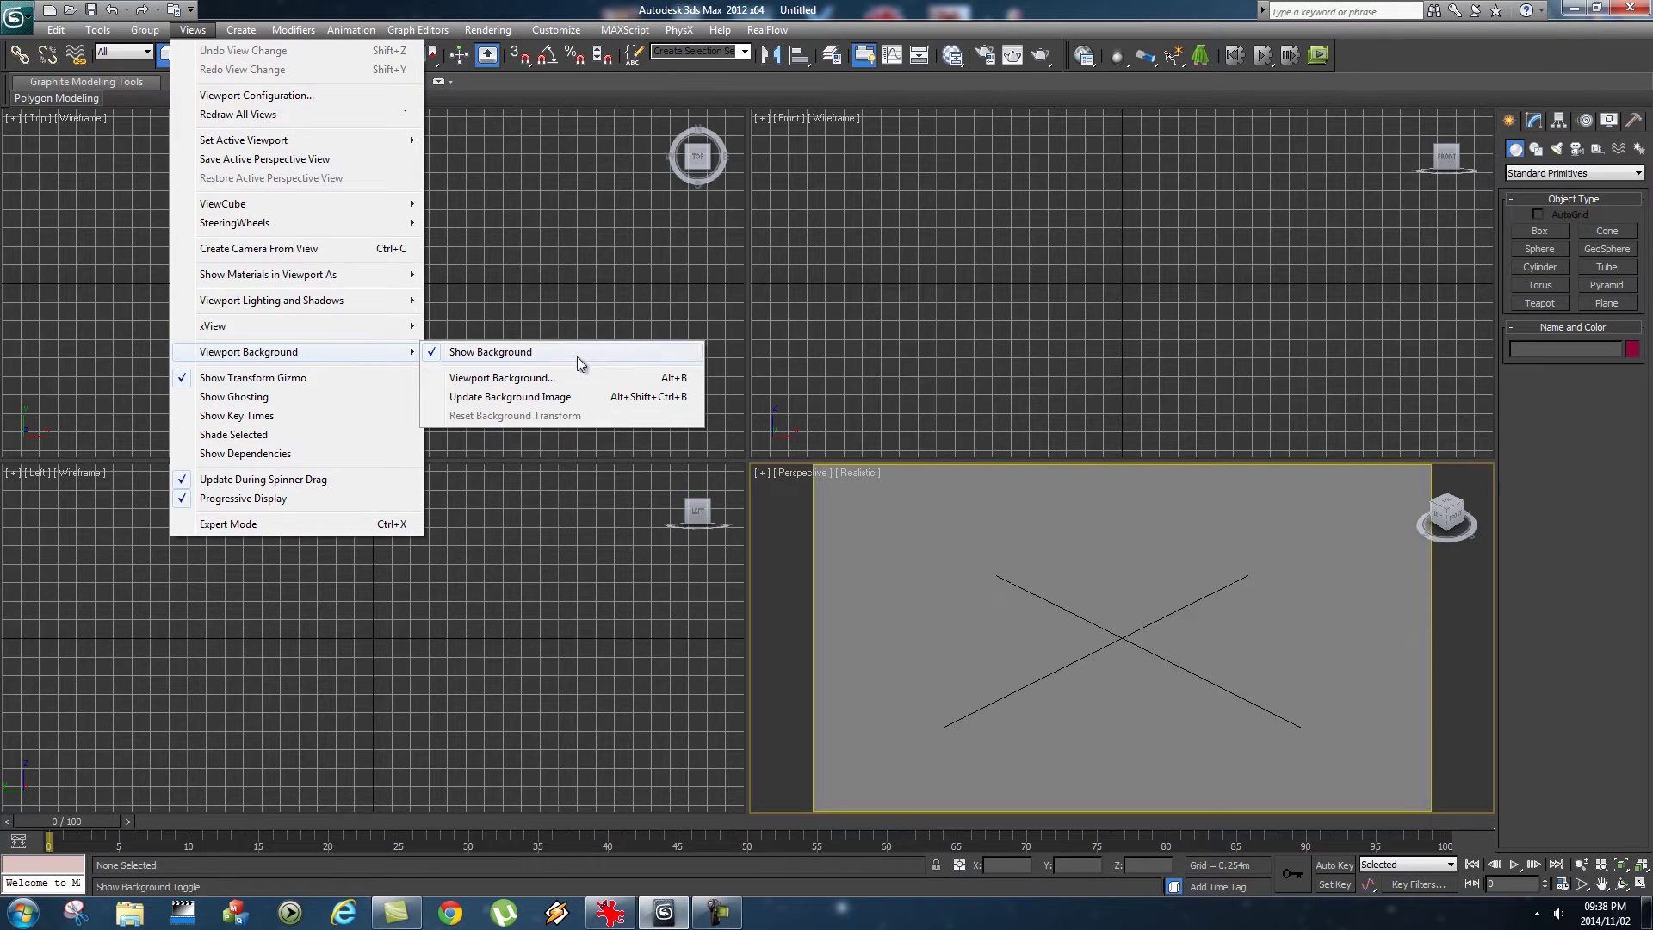
{"action": "left_click", "coordinate": [482, 379]}
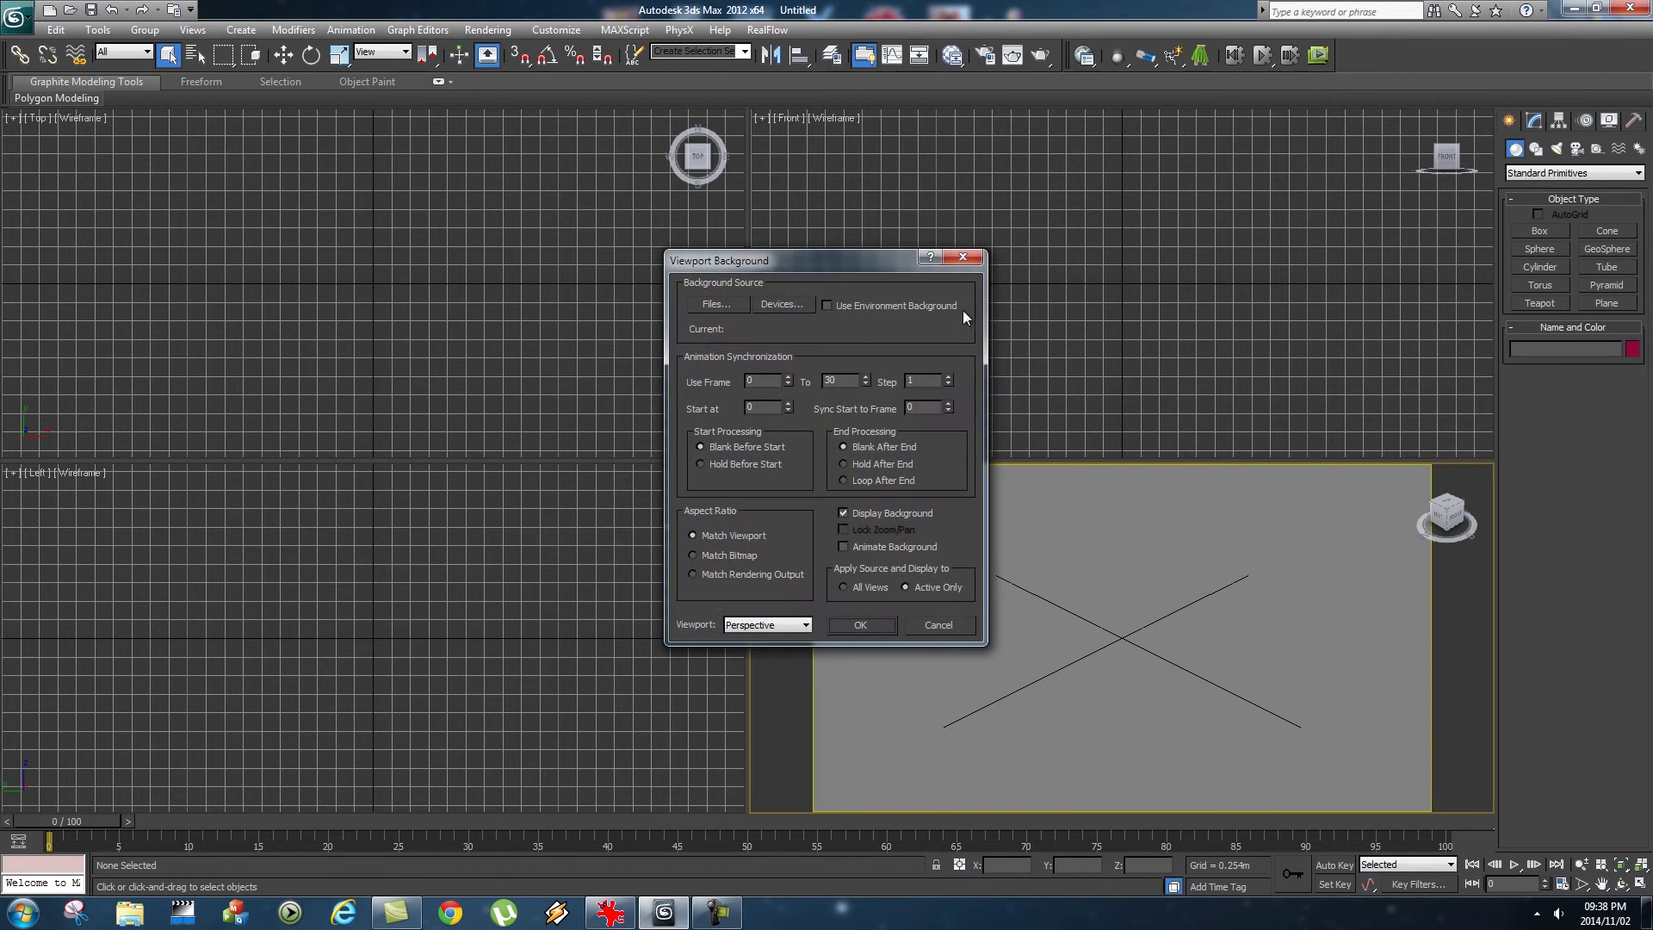
{"action": "left_click", "coordinate": [870, 303]}
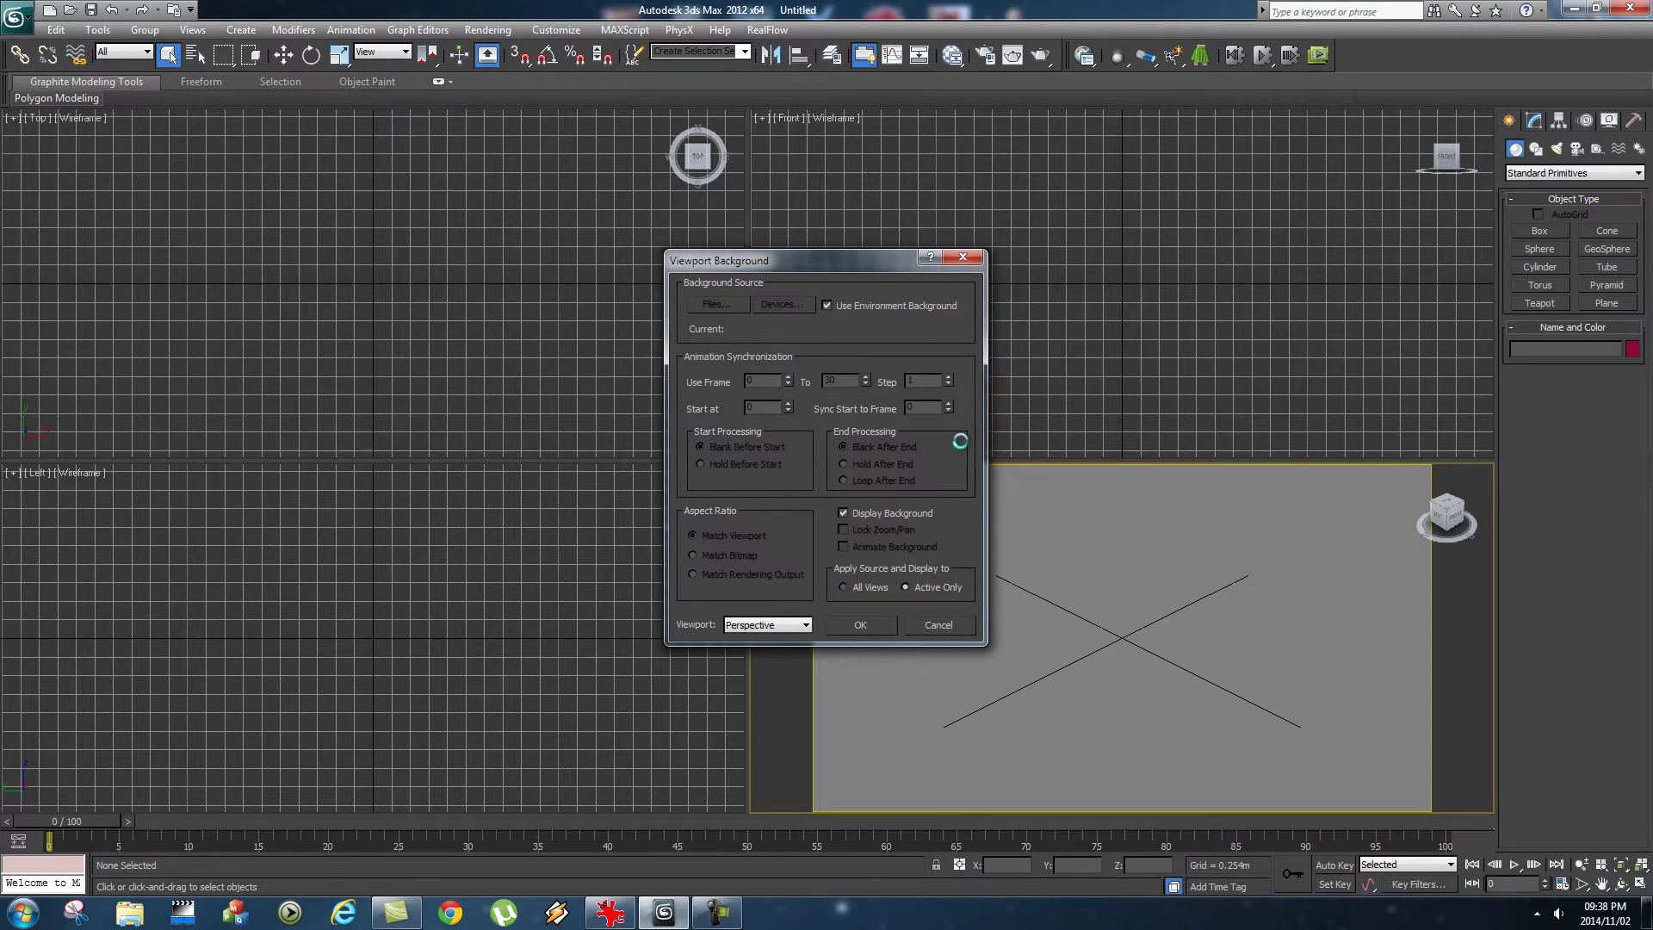
{"action": "left_click", "coordinate": [862, 623]}
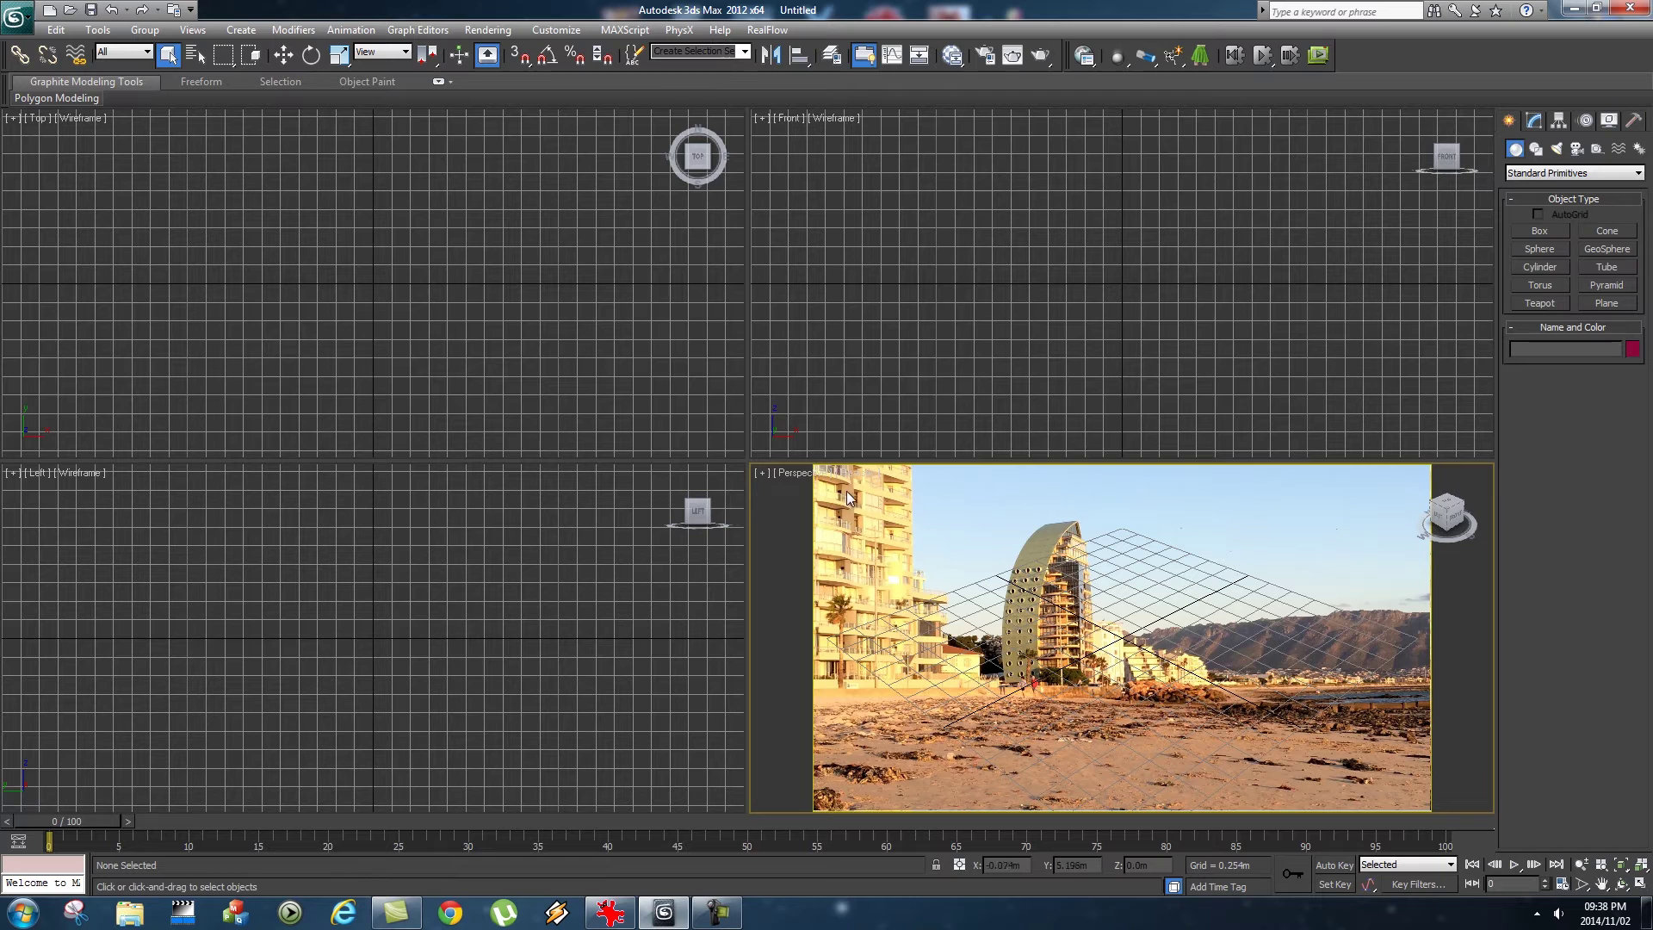
Maximize the Perspective viewport and orbit to a near edge-on front view.
{"action": "left_click", "coordinate": [761, 473]}
{"action": "left_click", "coordinate": [814, 494]}
{"action": "middle_click_drag", "start_coordinate": [978, 555], "coordinate": [879, 584], "text": "alt"}
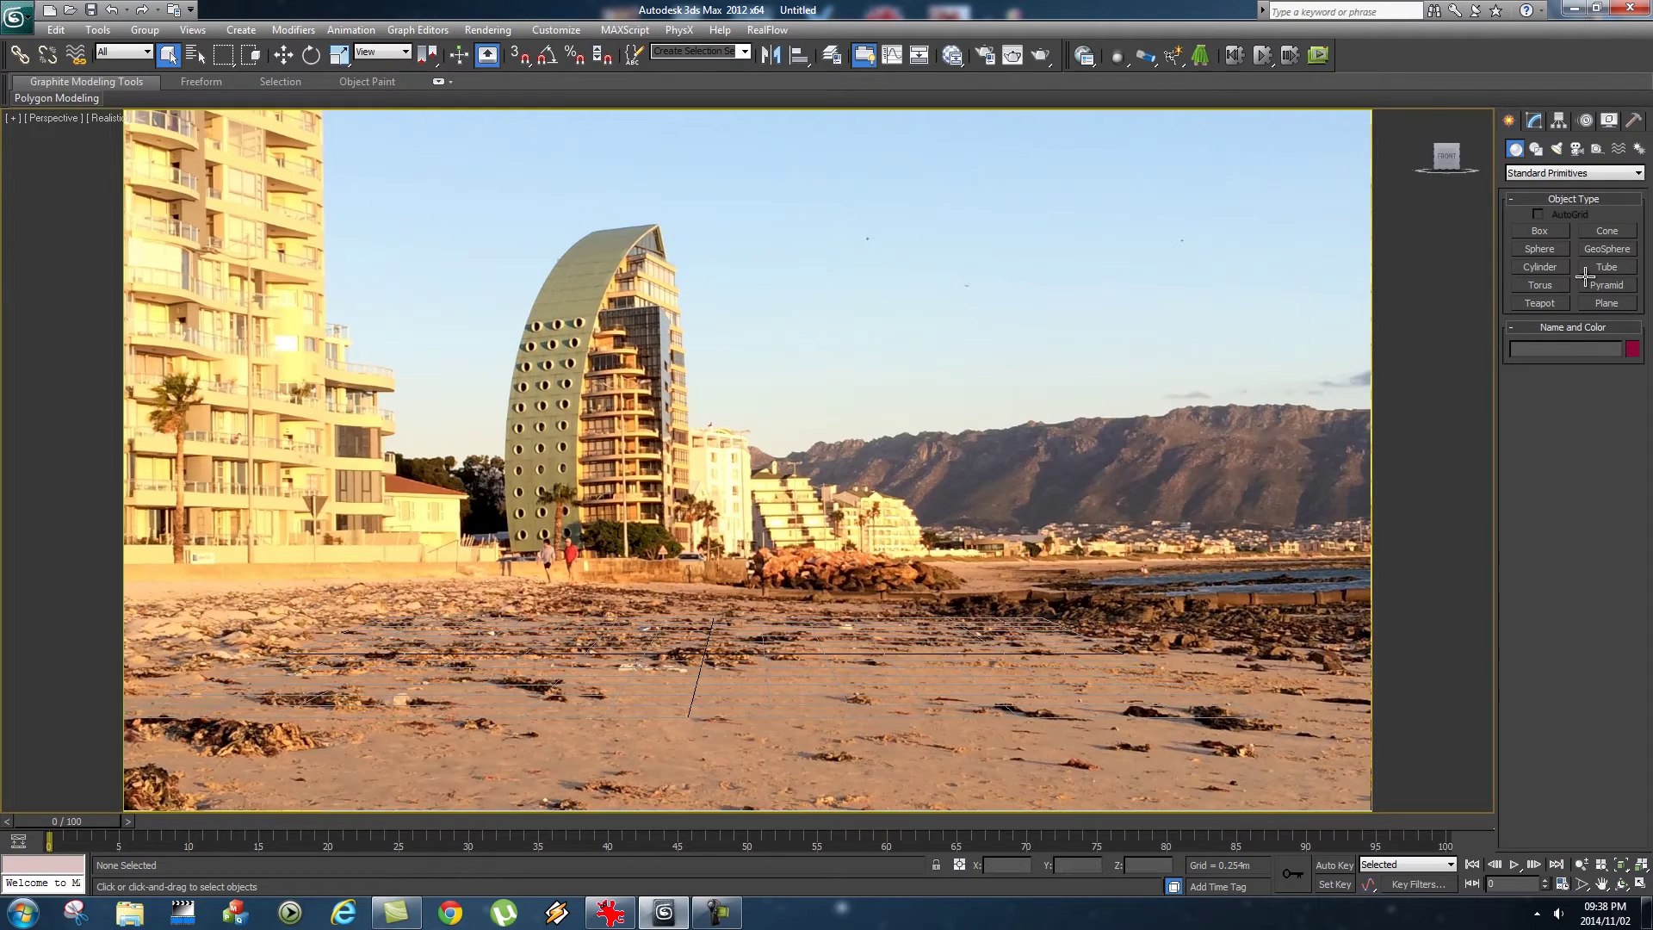
Create a sphere of radius 0.552m over the beach background.
{"action": "left_click", "coordinate": [1539, 249]}
{"action": "left_click_drag", "start_coordinate": [609, 651], "coordinate": [566, 461]}
{"action": "key", "text": "w"}
Reopen the Slate Material Editor and move it to the screen's left side.
{"action": "left_click", "coordinate": [487, 29]}
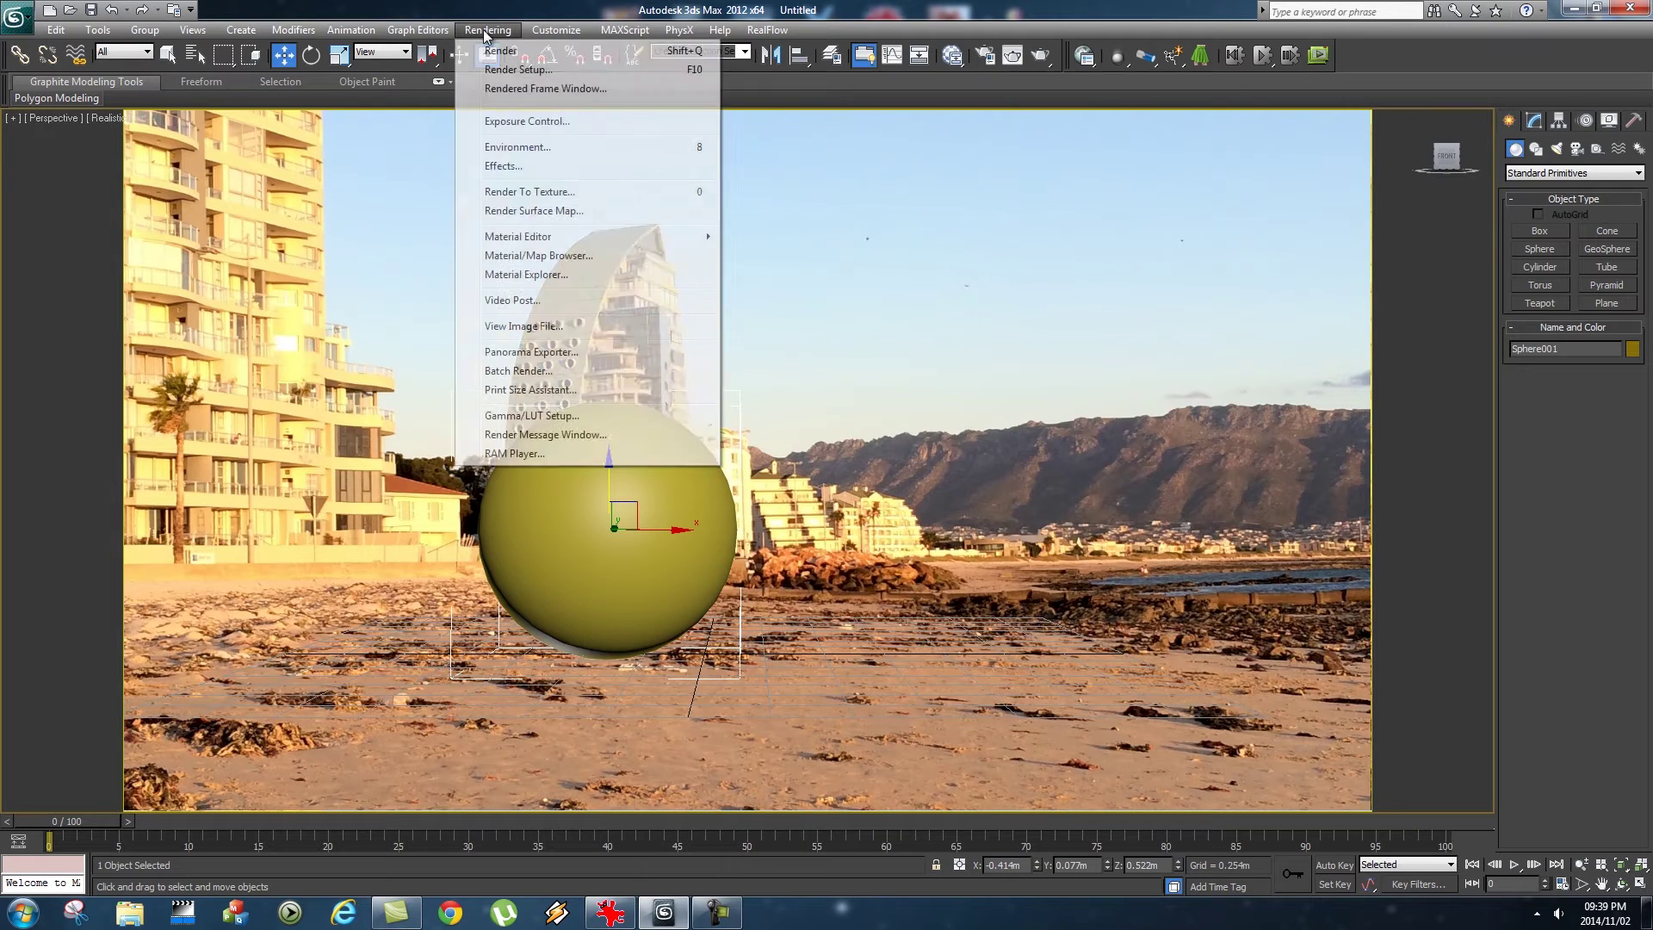
{"action": "mouse_move", "coordinate": [552, 239]}
{"action": "left_click", "coordinate": [787, 255]}
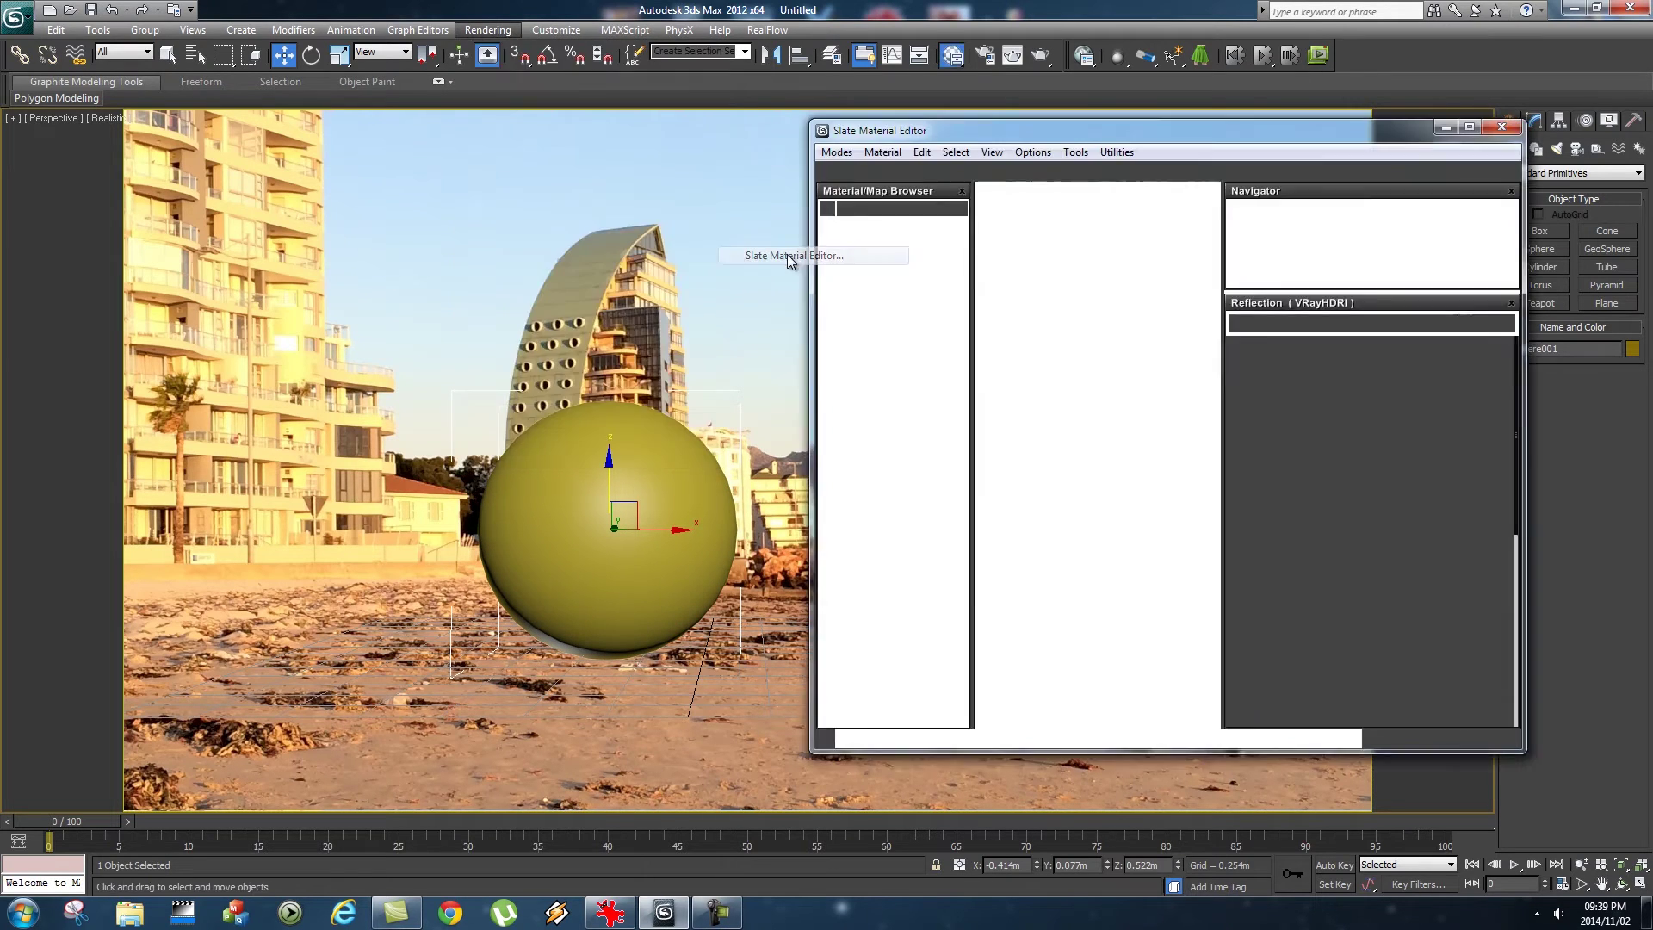
{"action": "left_click_drag", "start_coordinate": [684, 129], "coordinate": [319, 141]}
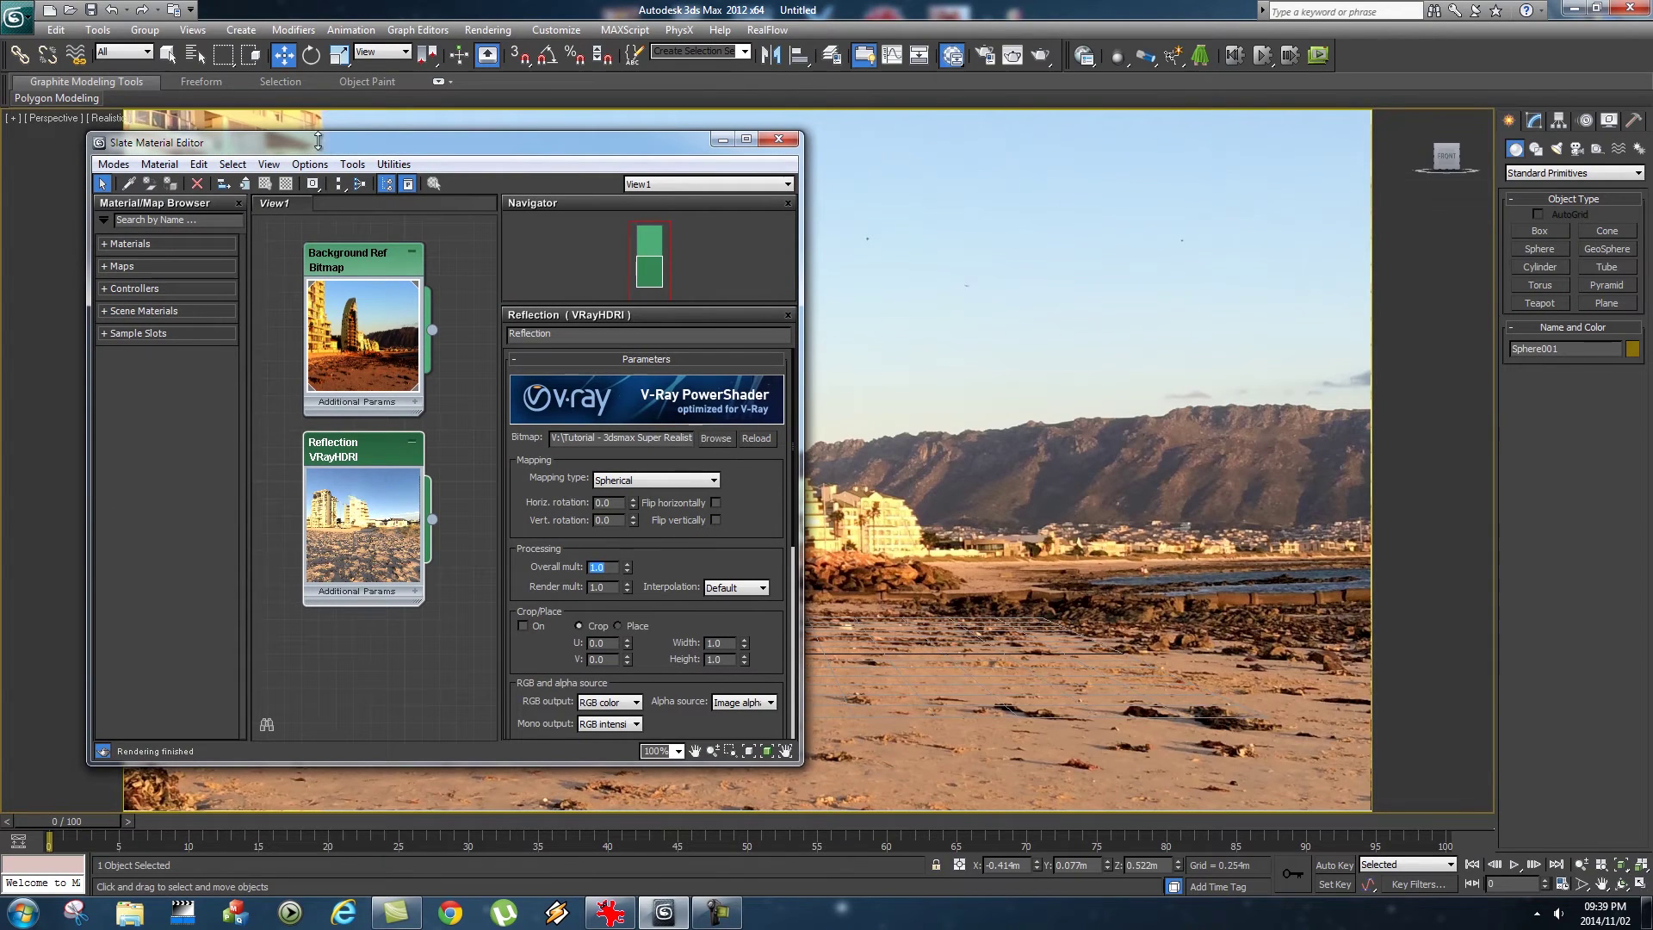
{"action": "left_click_drag", "start_coordinate": [317, 142], "coordinate": [253, 146]}
In Render Setup's V-Ray Environment rollout, turn on Reflection/refraction environment override.
{"action": "left_click", "coordinate": [487, 29]}
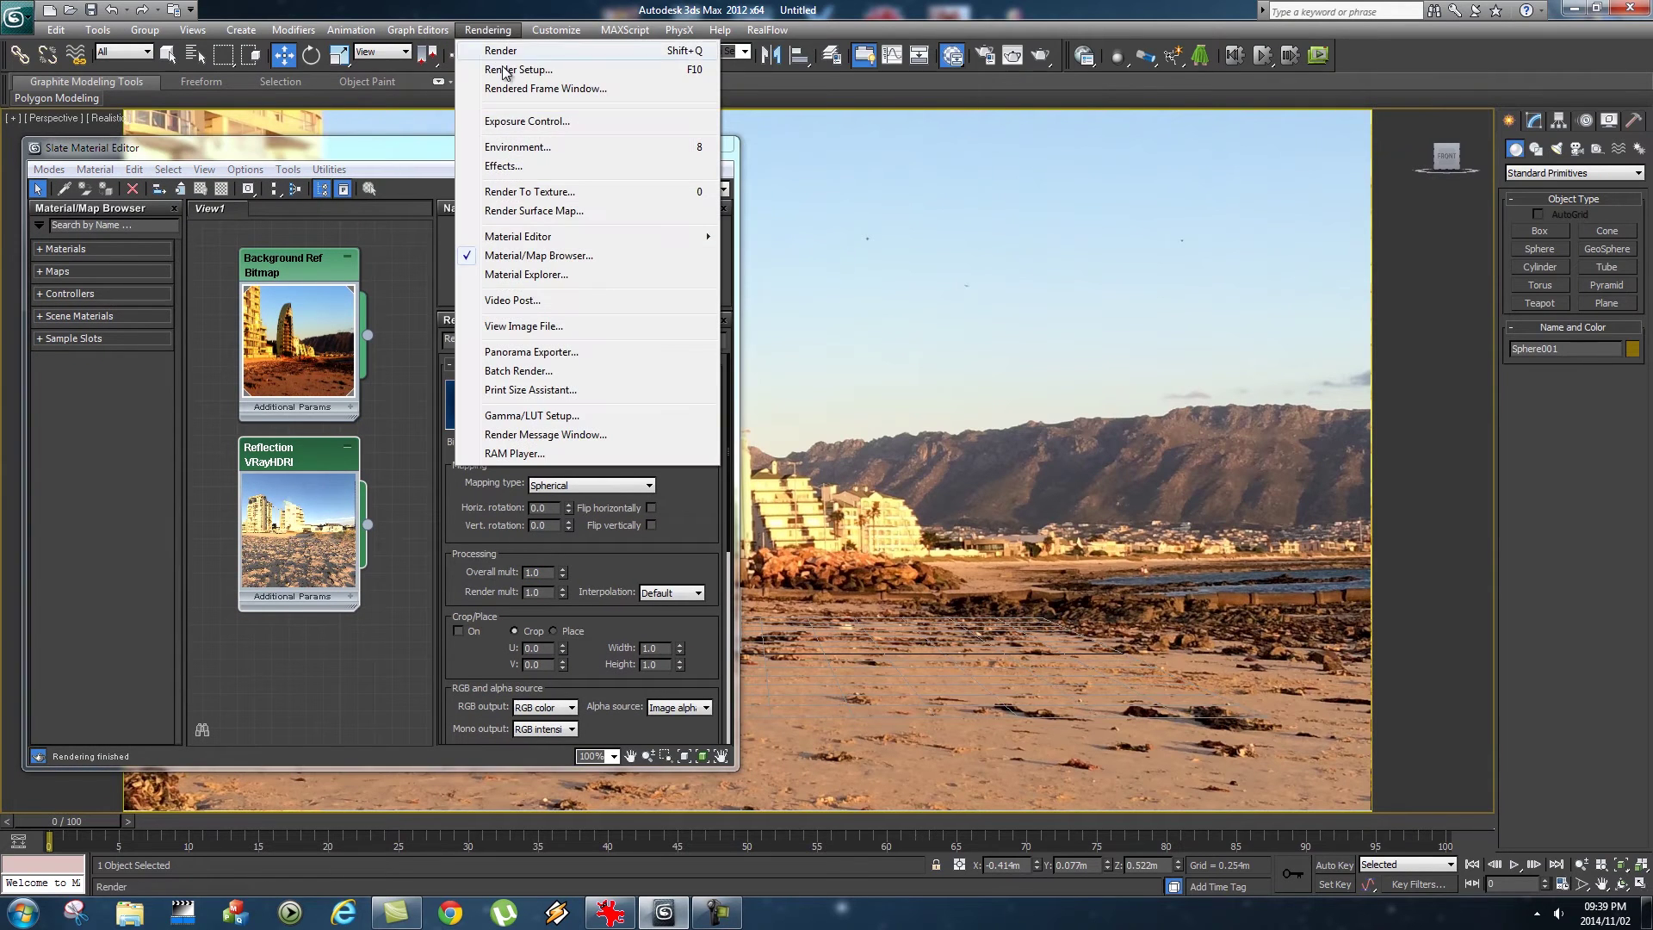
{"action": "left_click", "coordinate": [517, 71]}
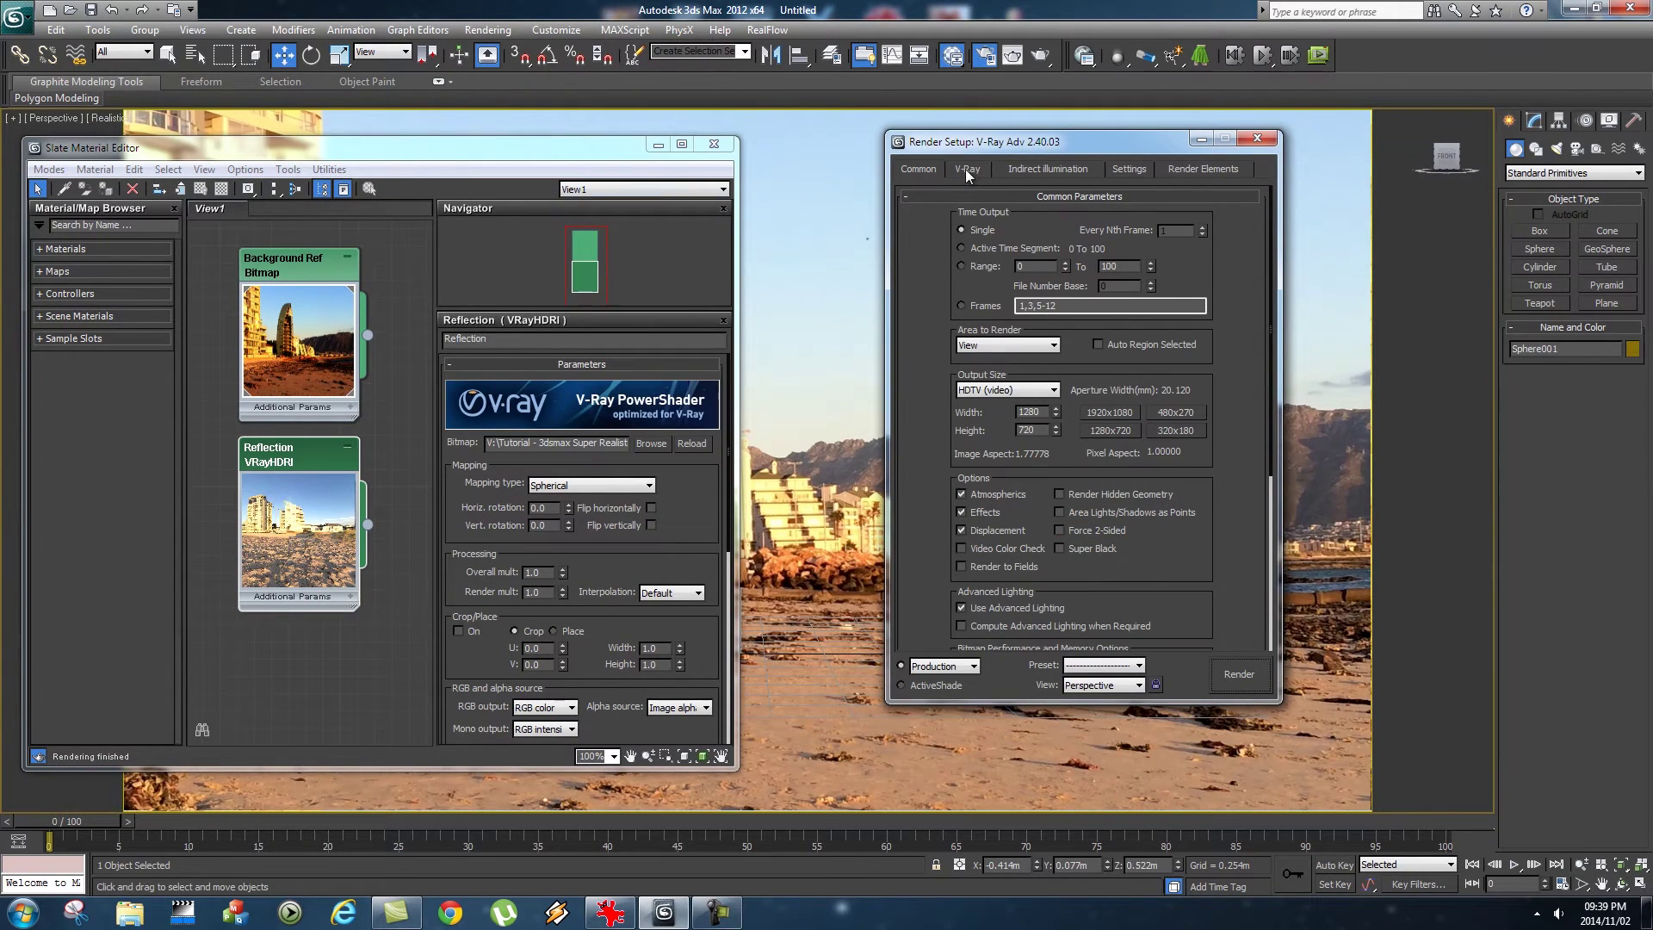
{"action": "left_click", "coordinate": [968, 170]}
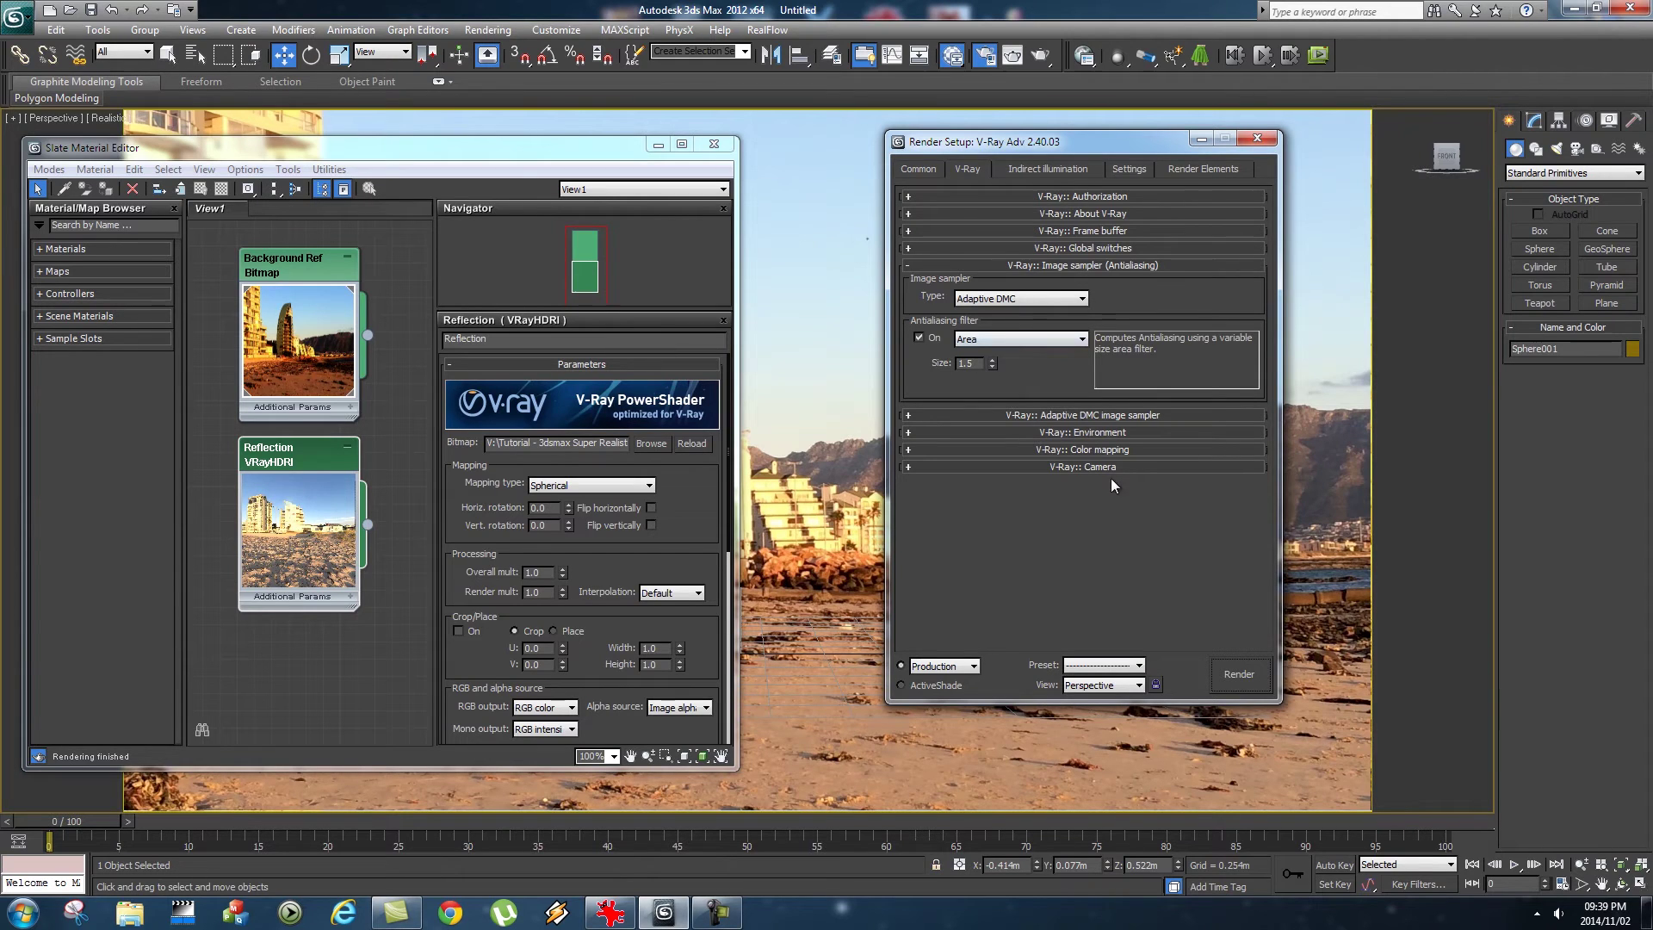
{"action": "left_click", "coordinate": [1046, 433]}
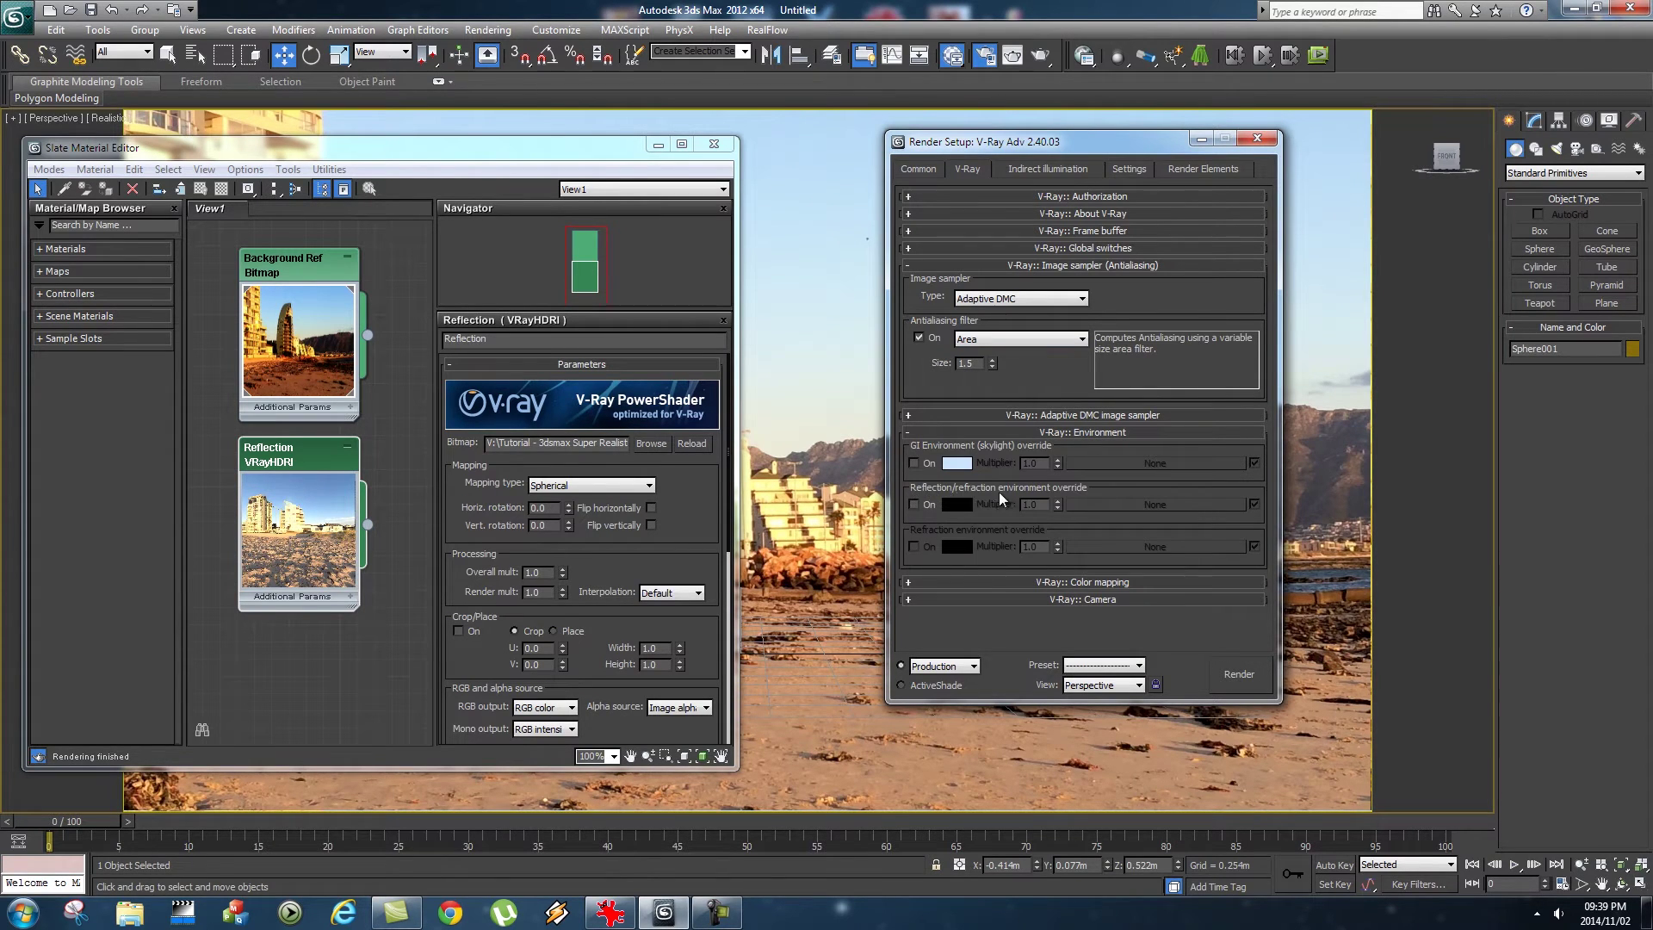
{"action": "left_click", "coordinate": [914, 506]}
Wire the Reflection VRayHDRI node into the override slot as an instance.
{"action": "left_click", "coordinate": [291, 466]}
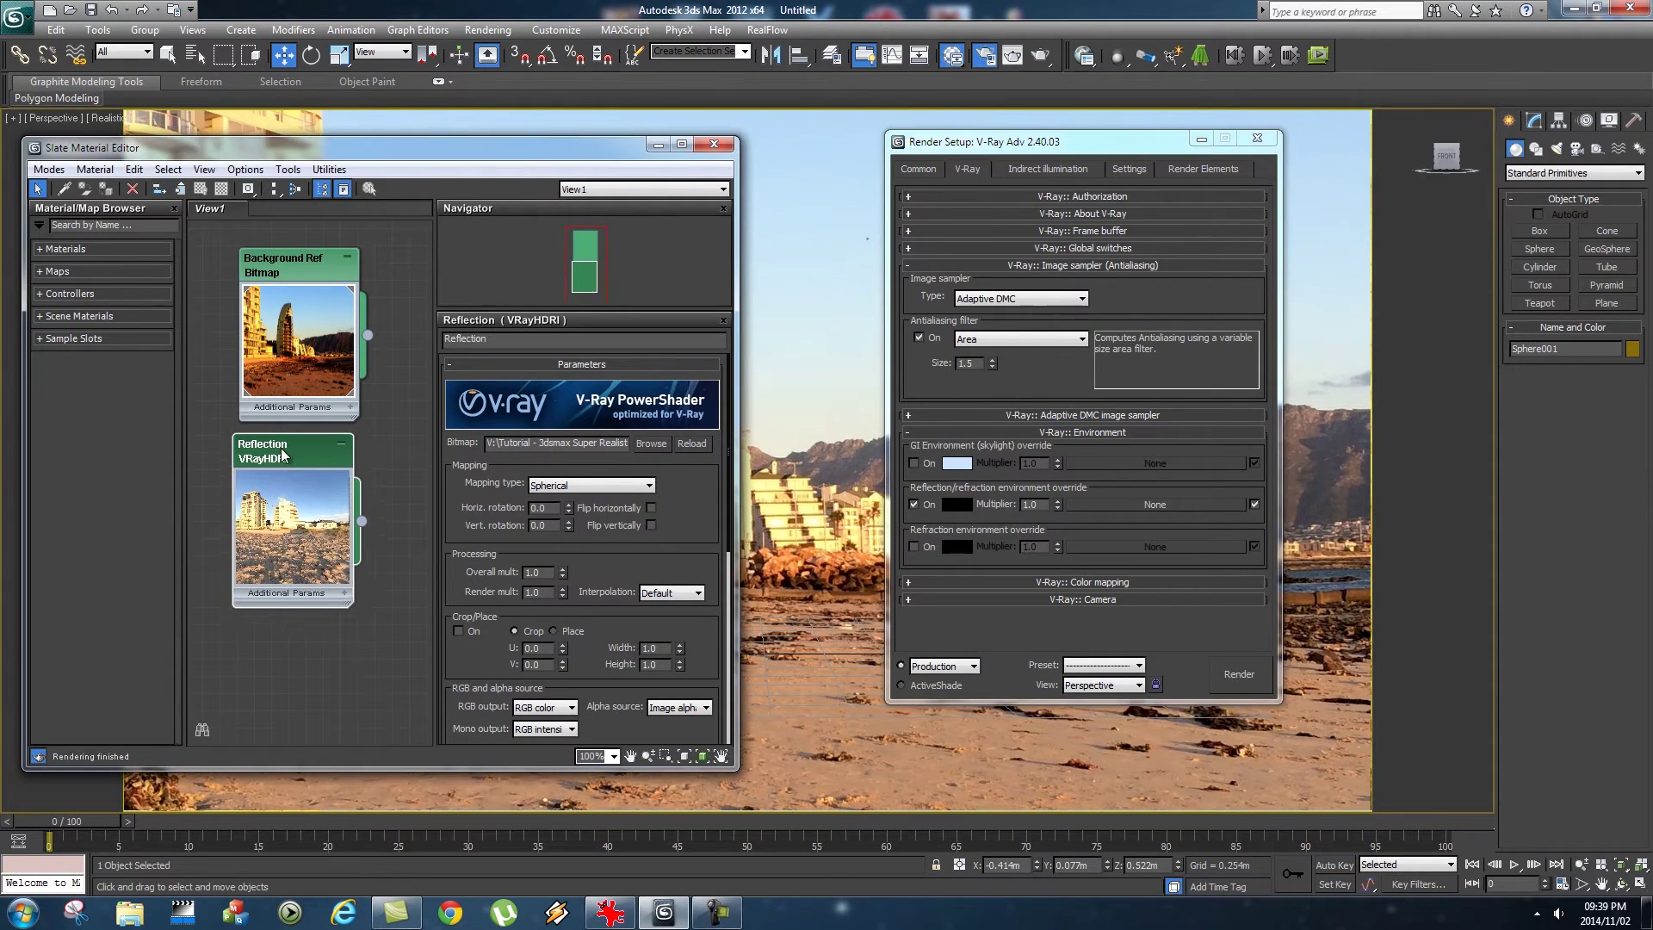
{"action": "left_click_drag", "start_coordinate": [368, 524], "coordinate": [884, 500]}
{"action": "left_click_drag", "start_coordinate": [1154, 503], "coordinate": [1155, 503]}
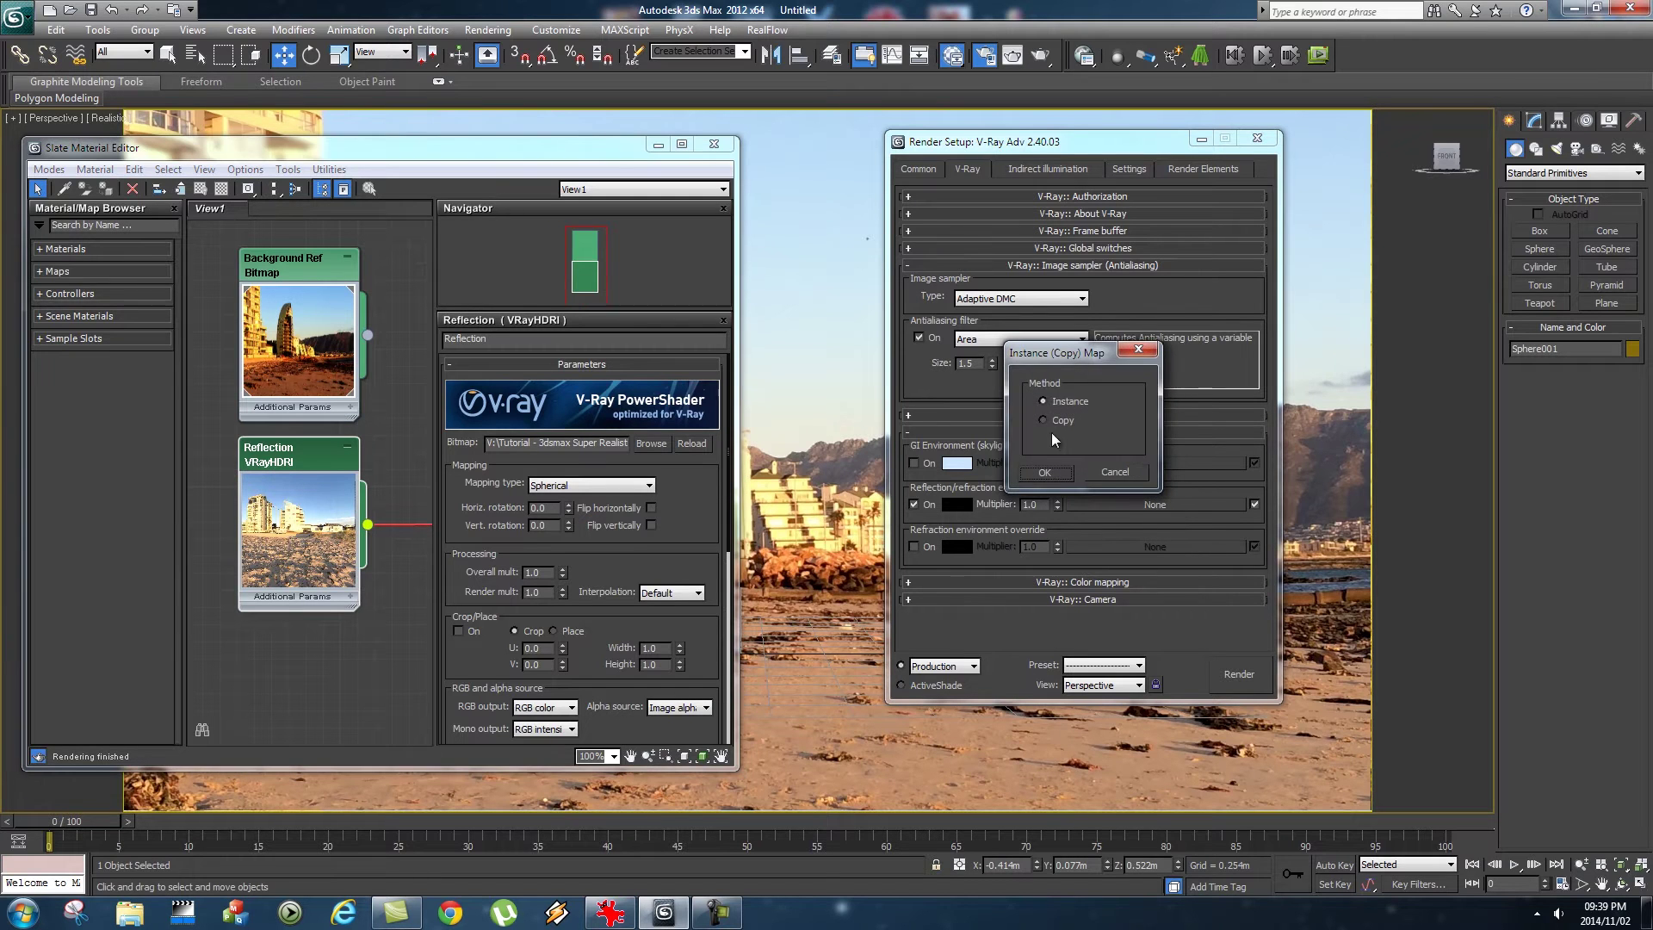
{"action": "left_click", "coordinate": [1052, 473]}
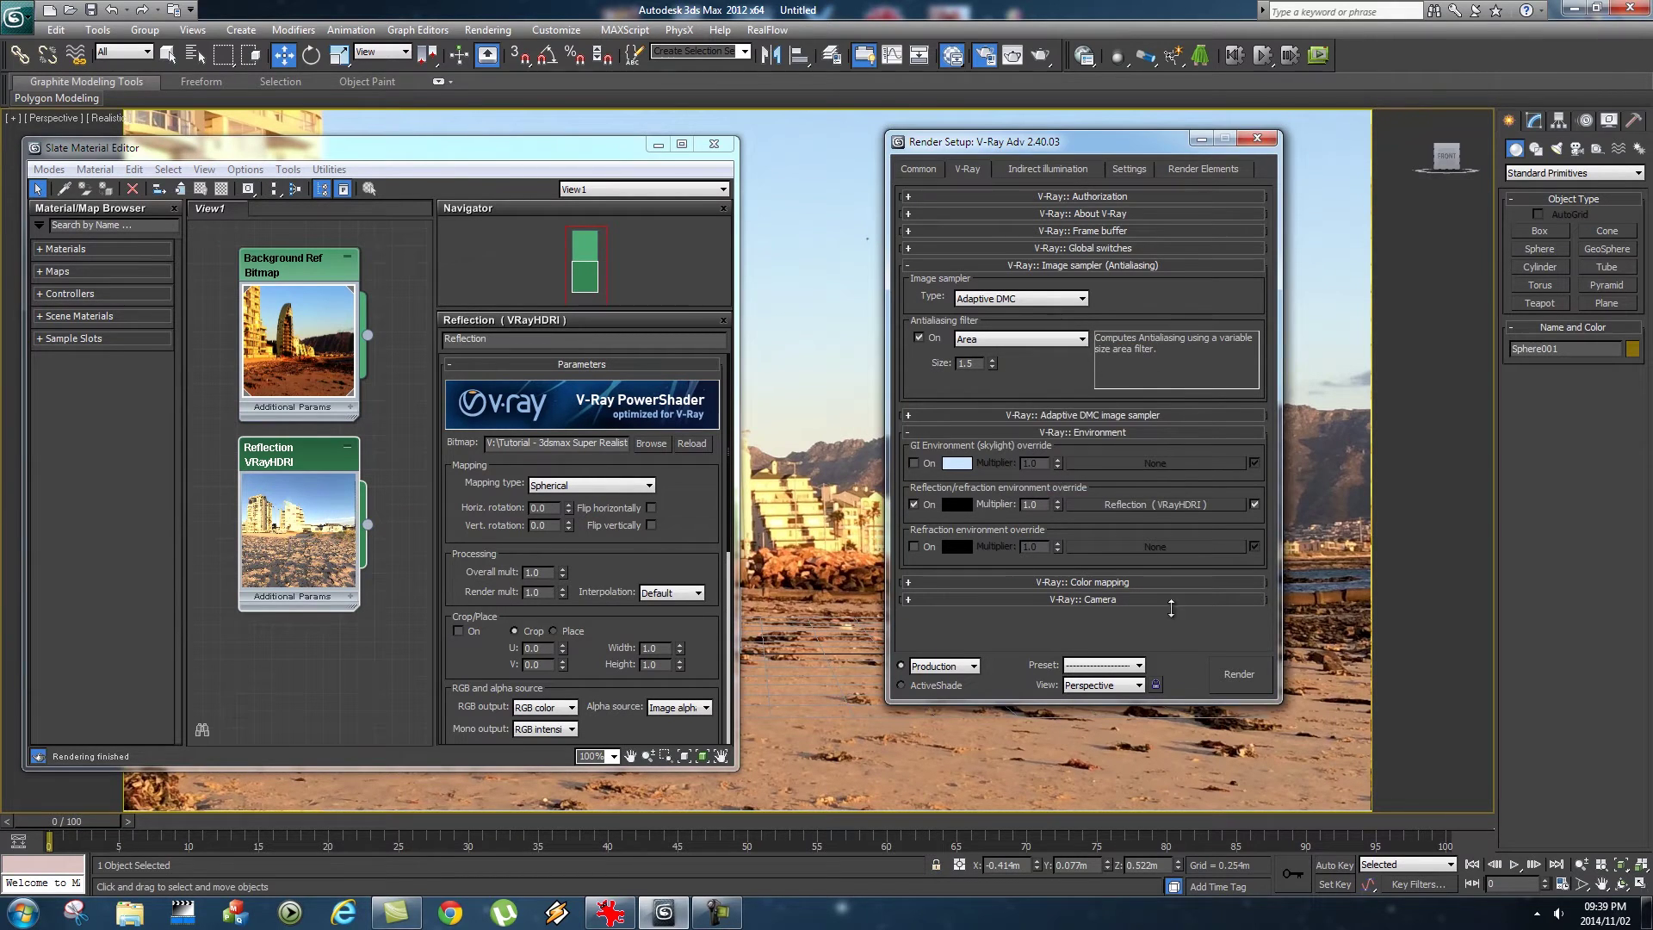
{"action": "left_click", "coordinate": [731, 148]}
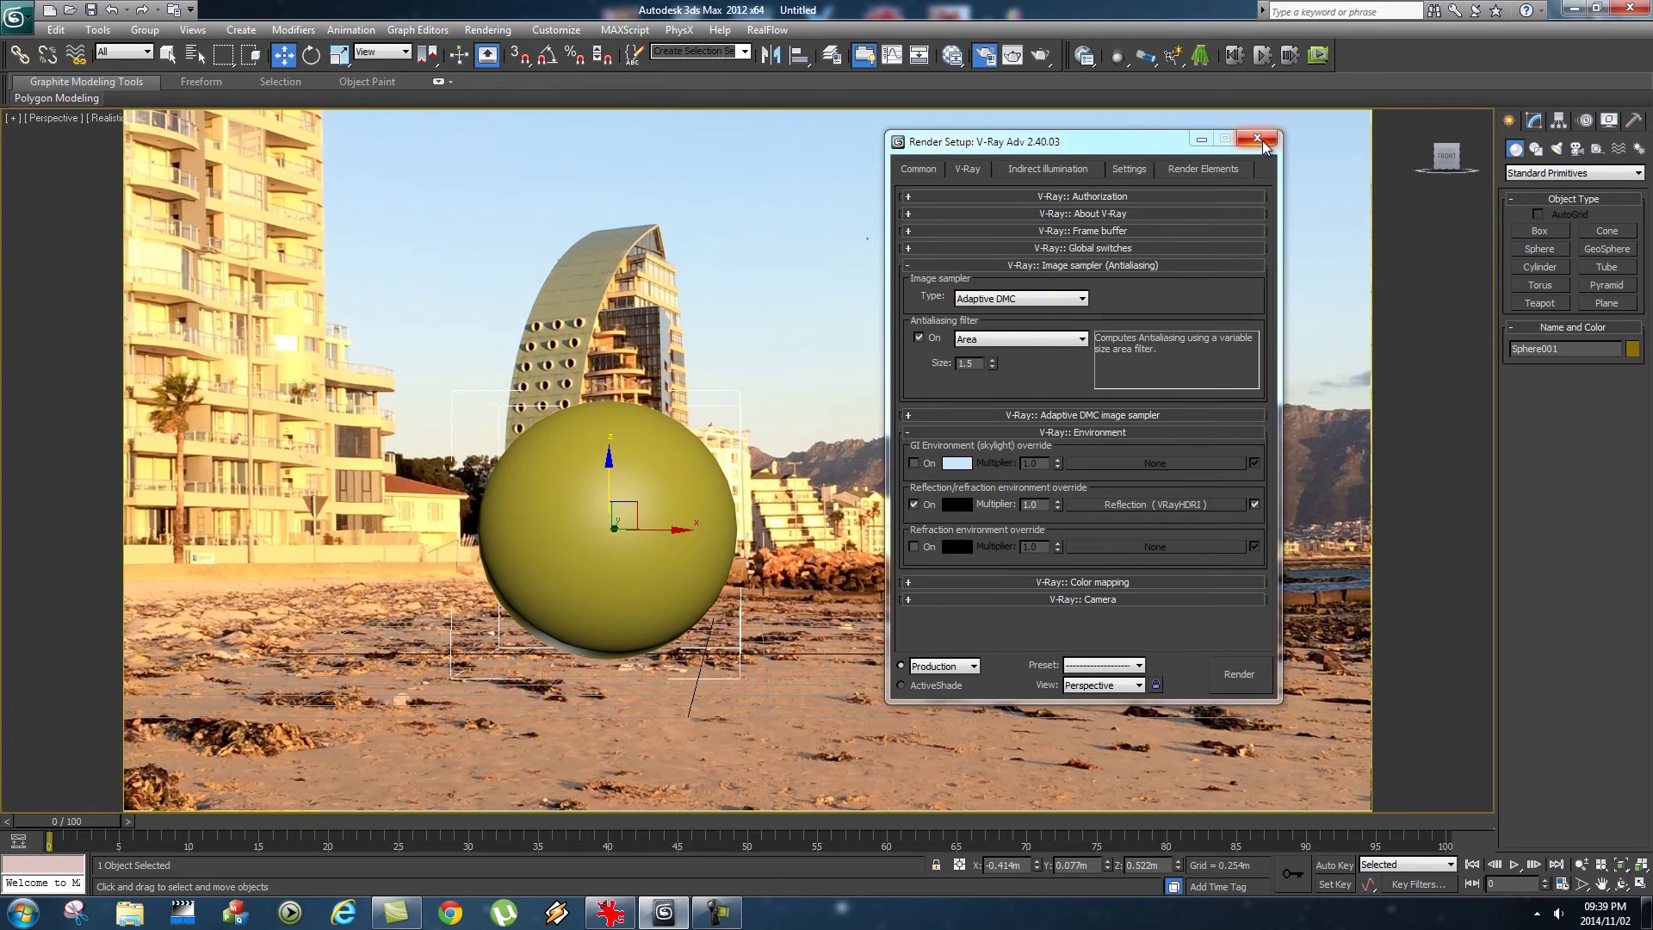
Close Render Setup and add a new VRayMtl node in the Slate Material Editor.
{"action": "left_click", "coordinate": [1257, 139]}
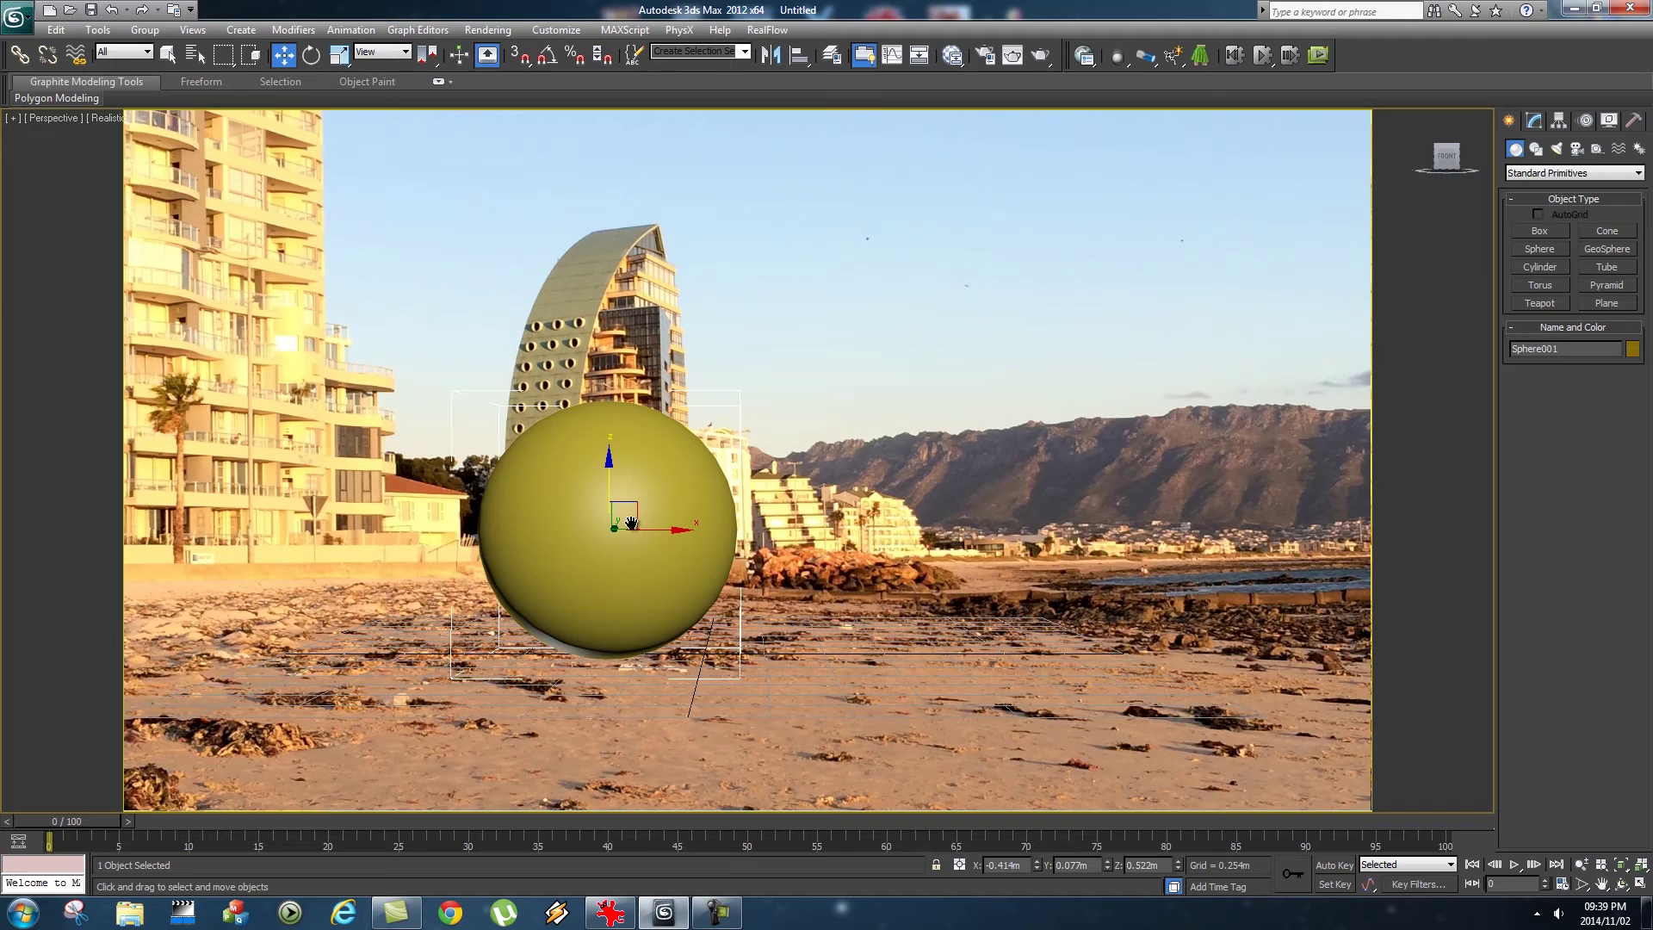
{"action": "key", "text": "m"}
{"action": "left_click_drag", "start_coordinate": [472, 172], "coordinate": [1252, 119]}
{"action": "scroll", "coordinate": [1112, 616], "scroll_direction": "down", "scroll_amount": 6}
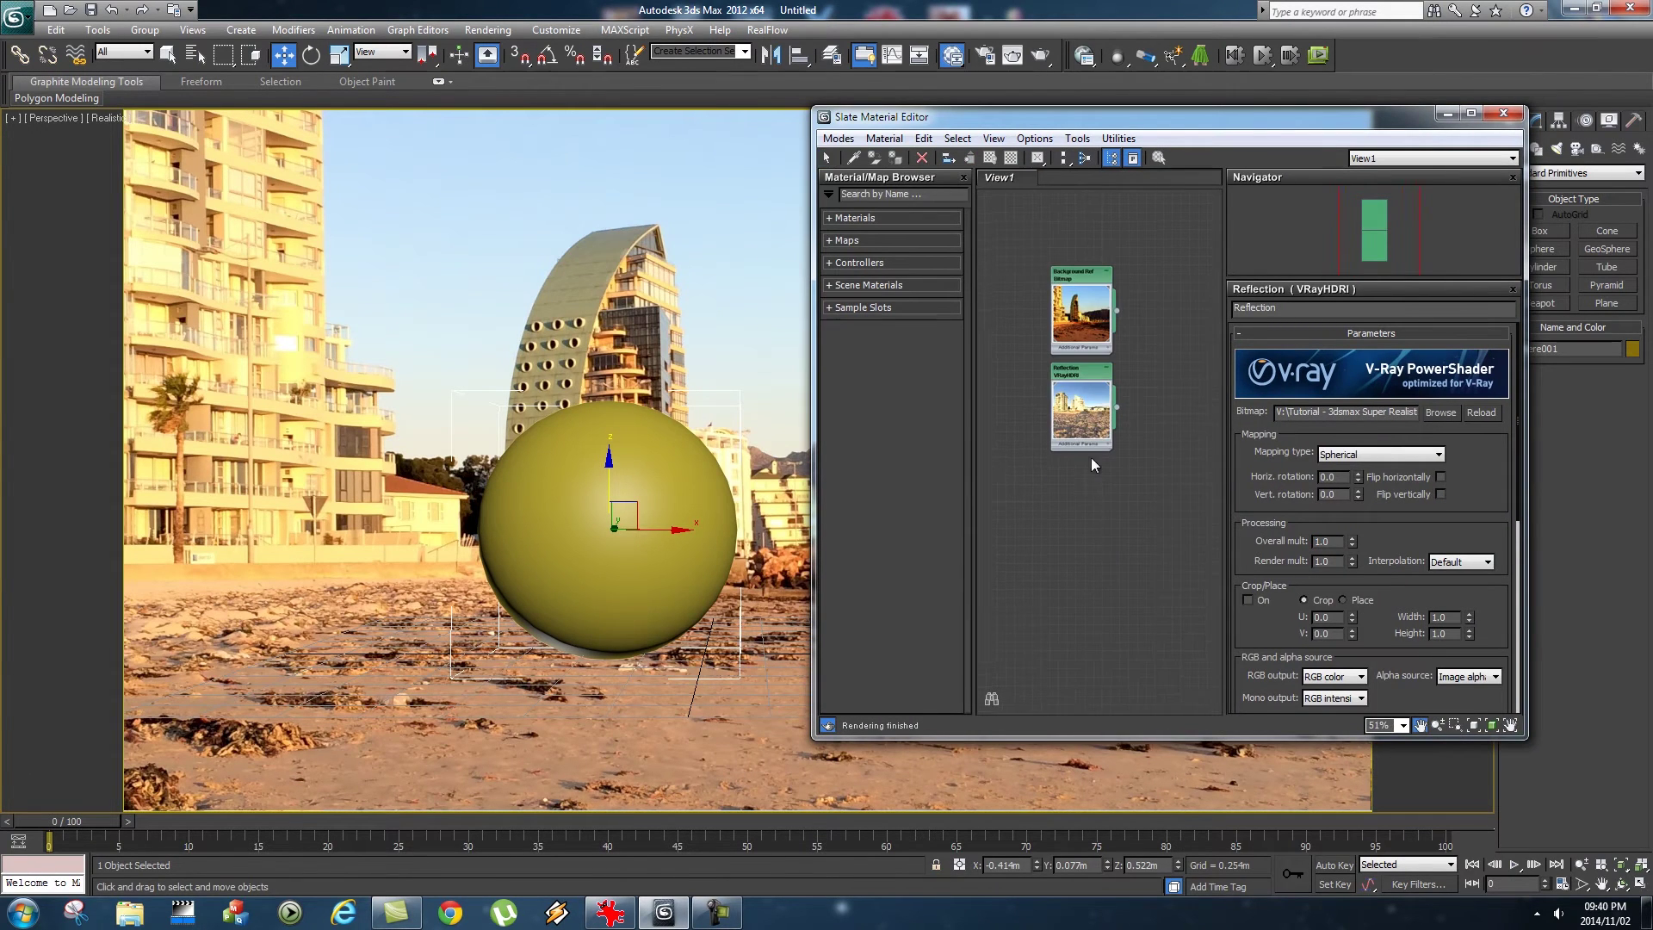
{"action": "right_click", "coordinate": [1092, 515]}
{"action": "mouse_move", "coordinate": [1149, 523]}
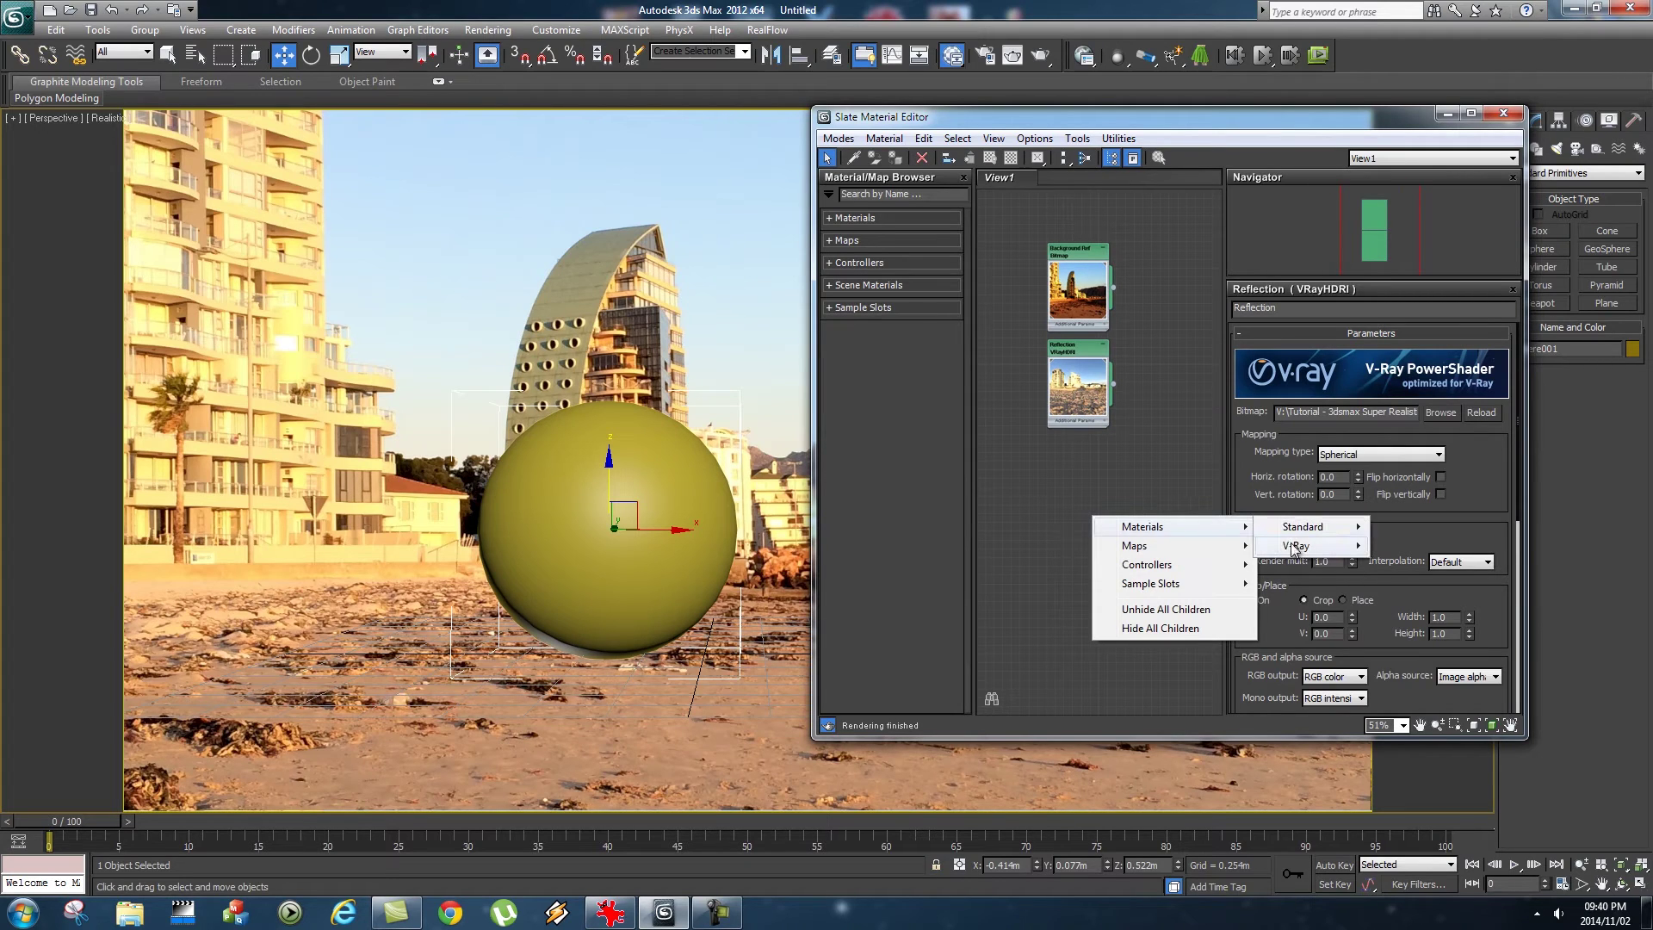
{"action": "mouse_move", "coordinate": [1298, 549]}
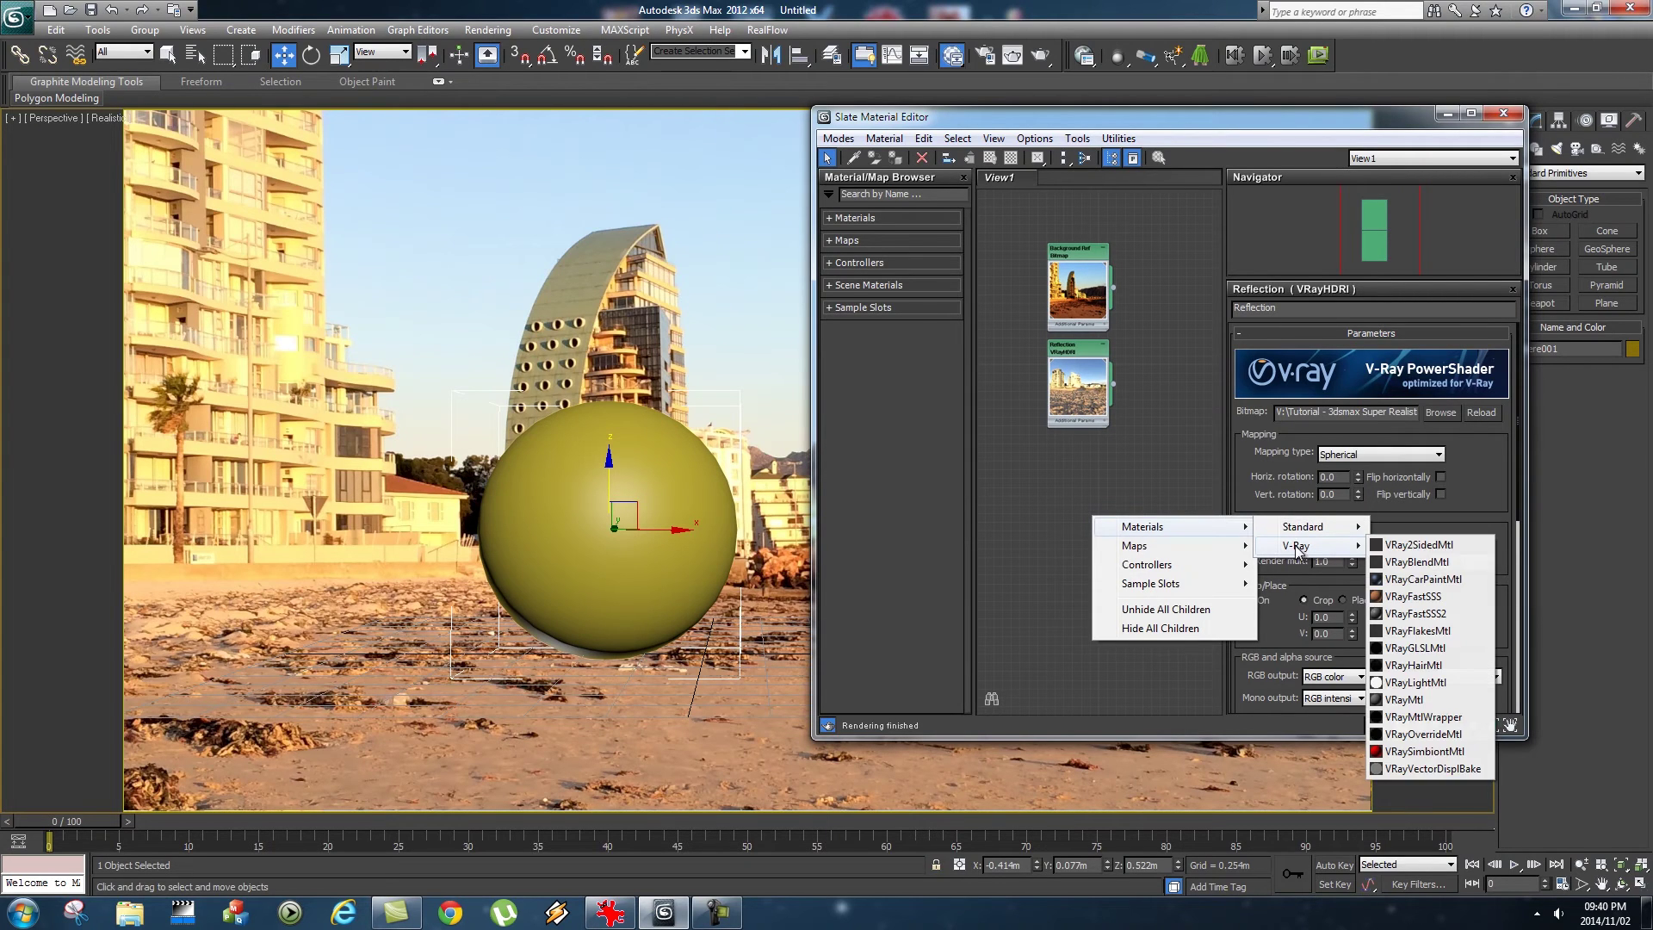
{"action": "left_click", "coordinate": [1430, 702]}
Set Material #25's reflect colour to dark grey 40 and assign it to the sphere.
{"action": "double_click", "coordinate": [1067, 515]}
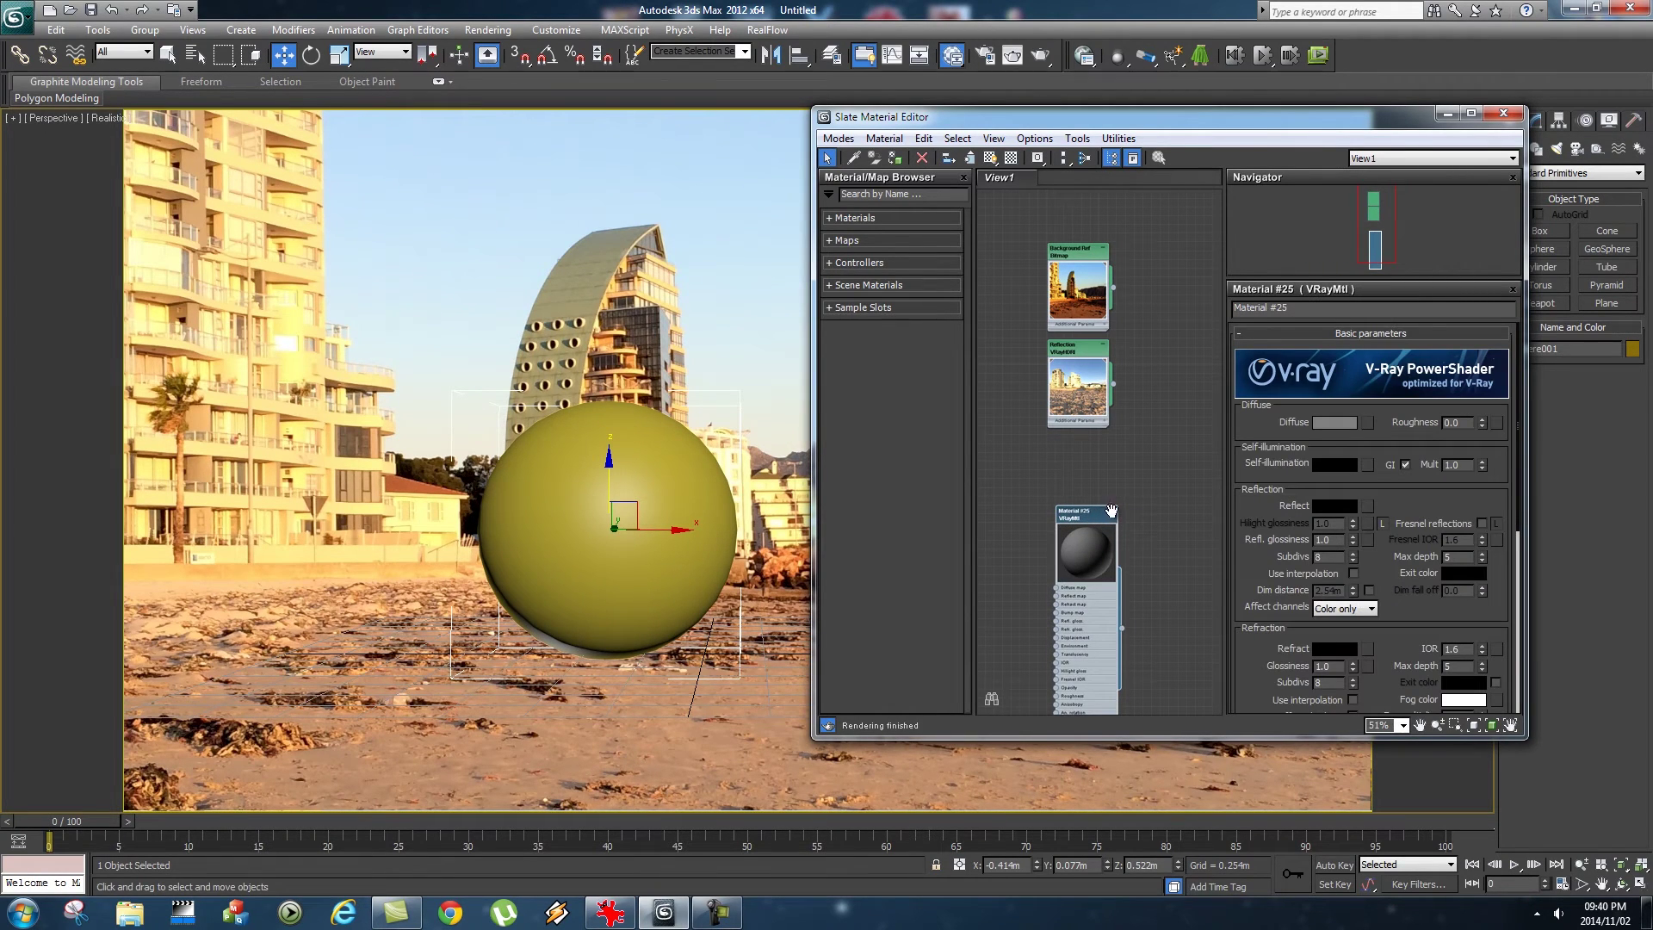
{"action": "left_click", "coordinate": [1113, 514]}
{"action": "left_click_drag", "start_coordinate": [1094, 516], "coordinate": [1067, 455]}
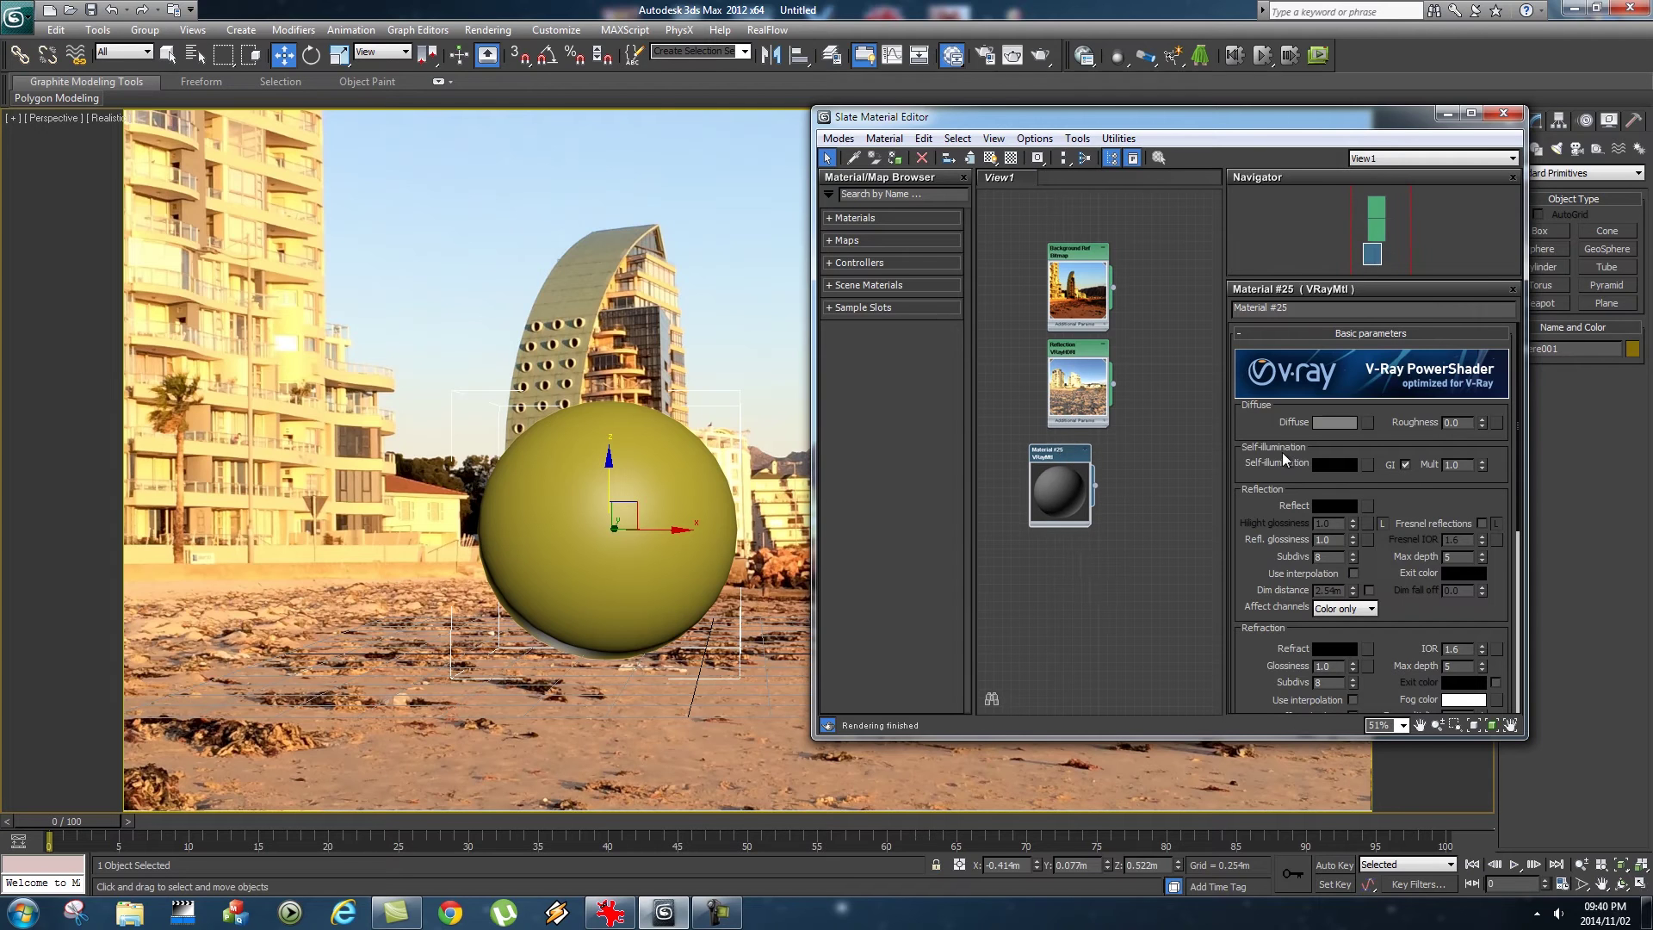
{"action": "left_click", "coordinate": [1329, 505]}
{"action": "left_click_drag", "start_coordinate": [496, 112], "coordinate": [494, 131]}
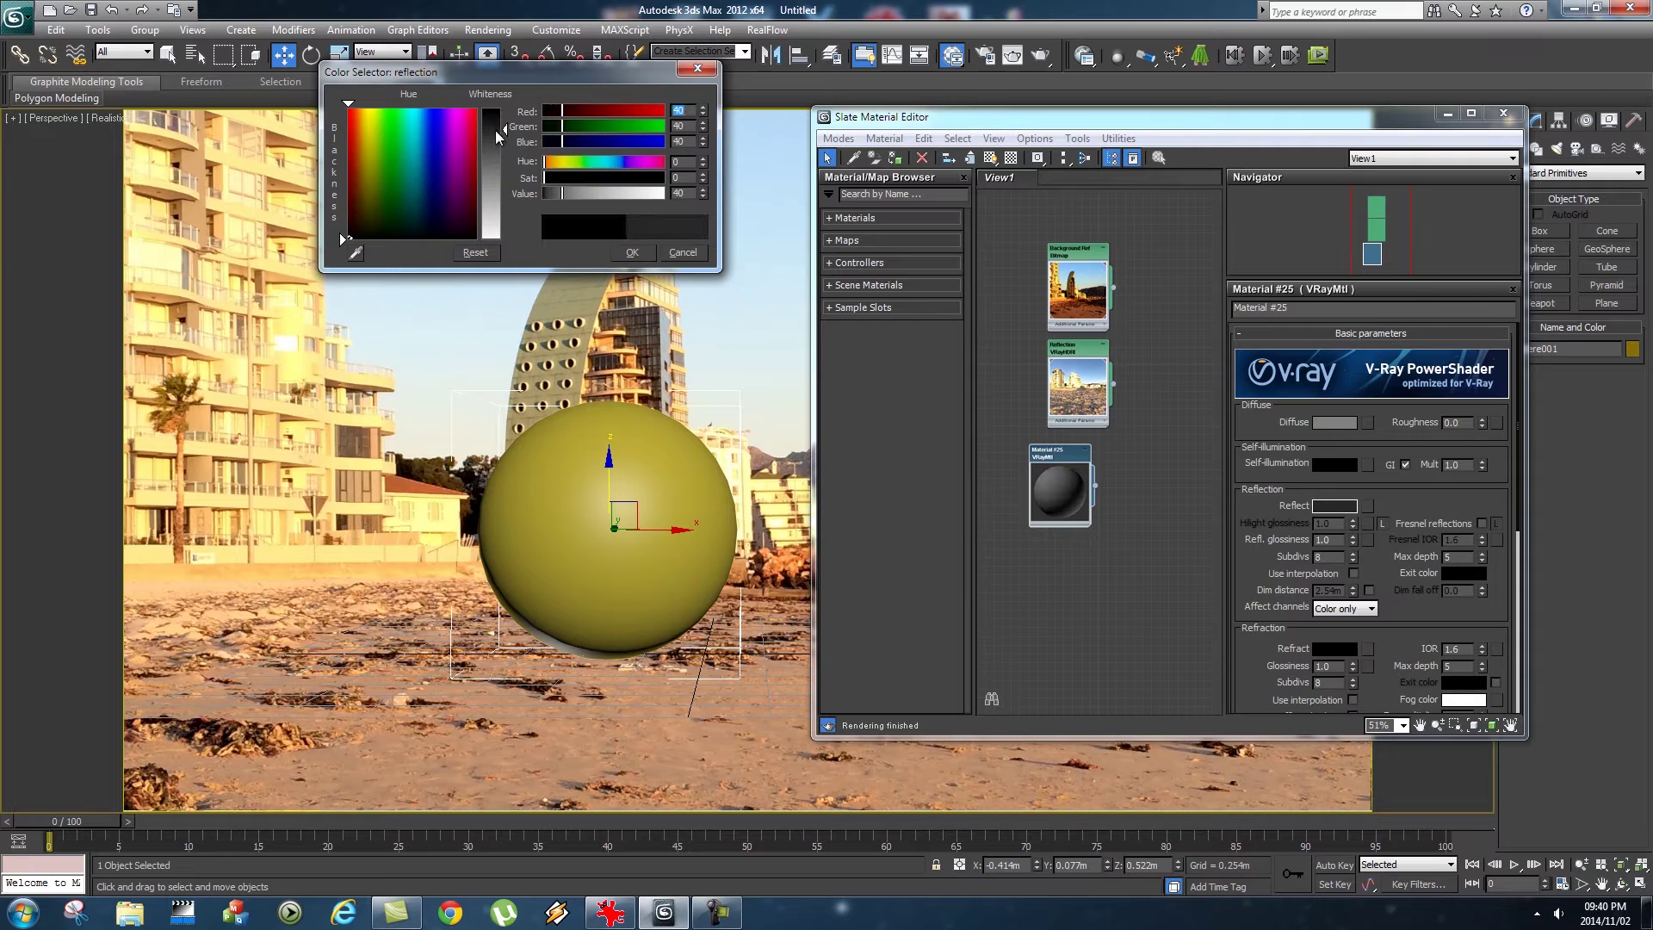
{"action": "left_click", "coordinate": [637, 250]}
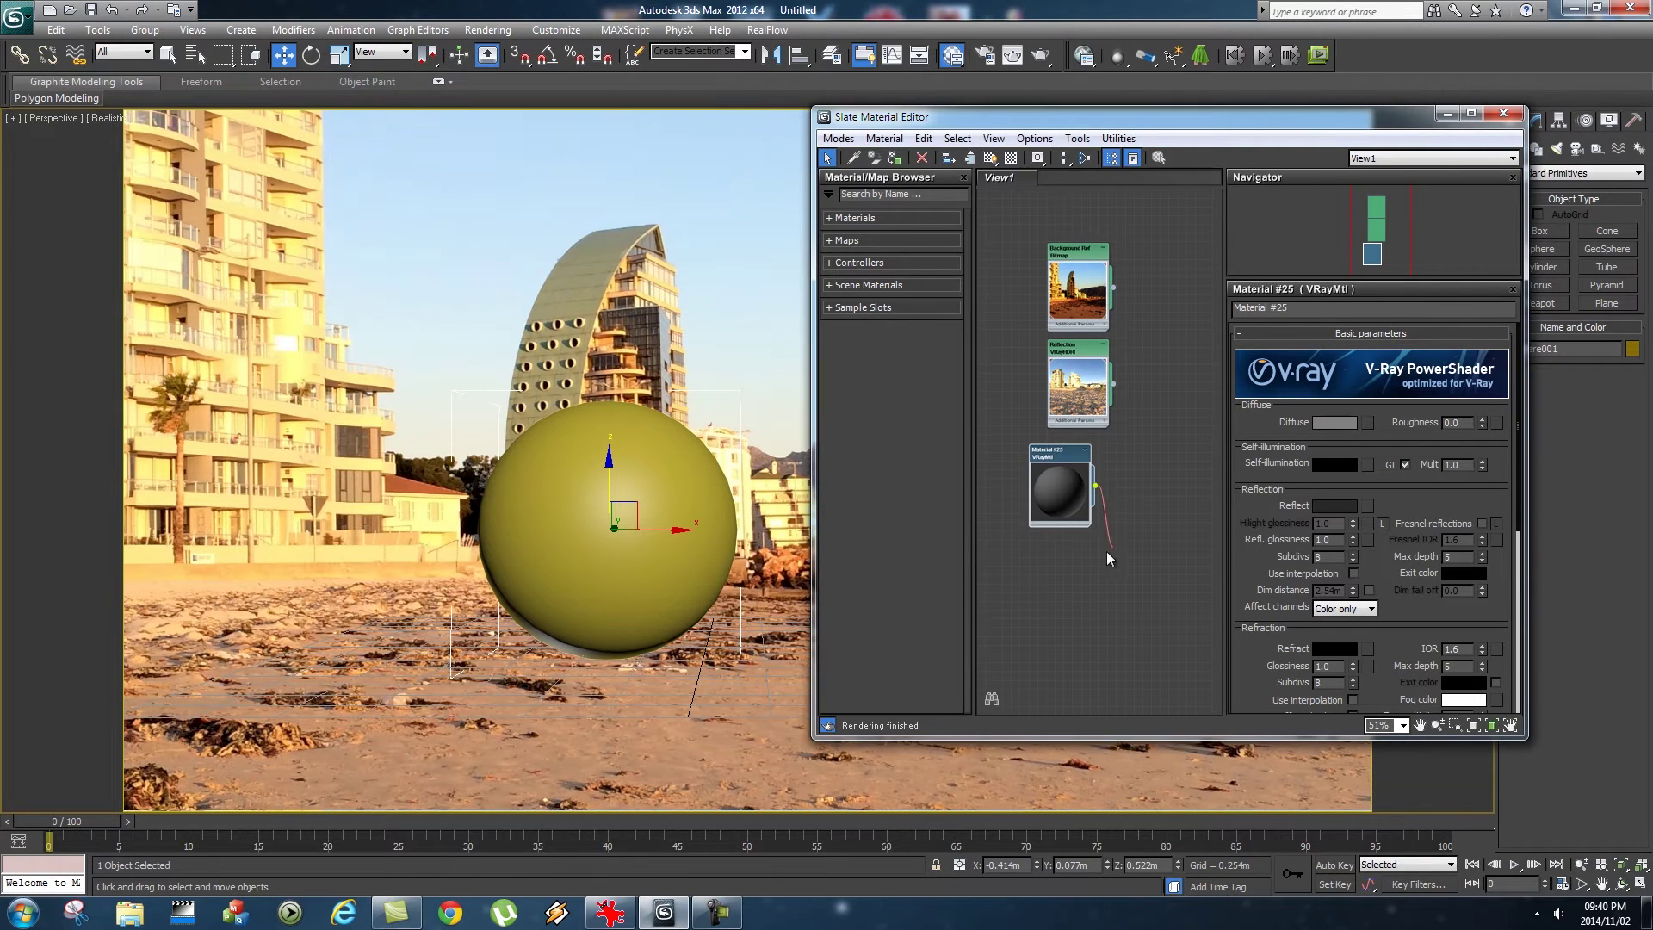
{"action": "left_click_drag", "start_coordinate": [810, 530], "coordinate": [607, 534]}
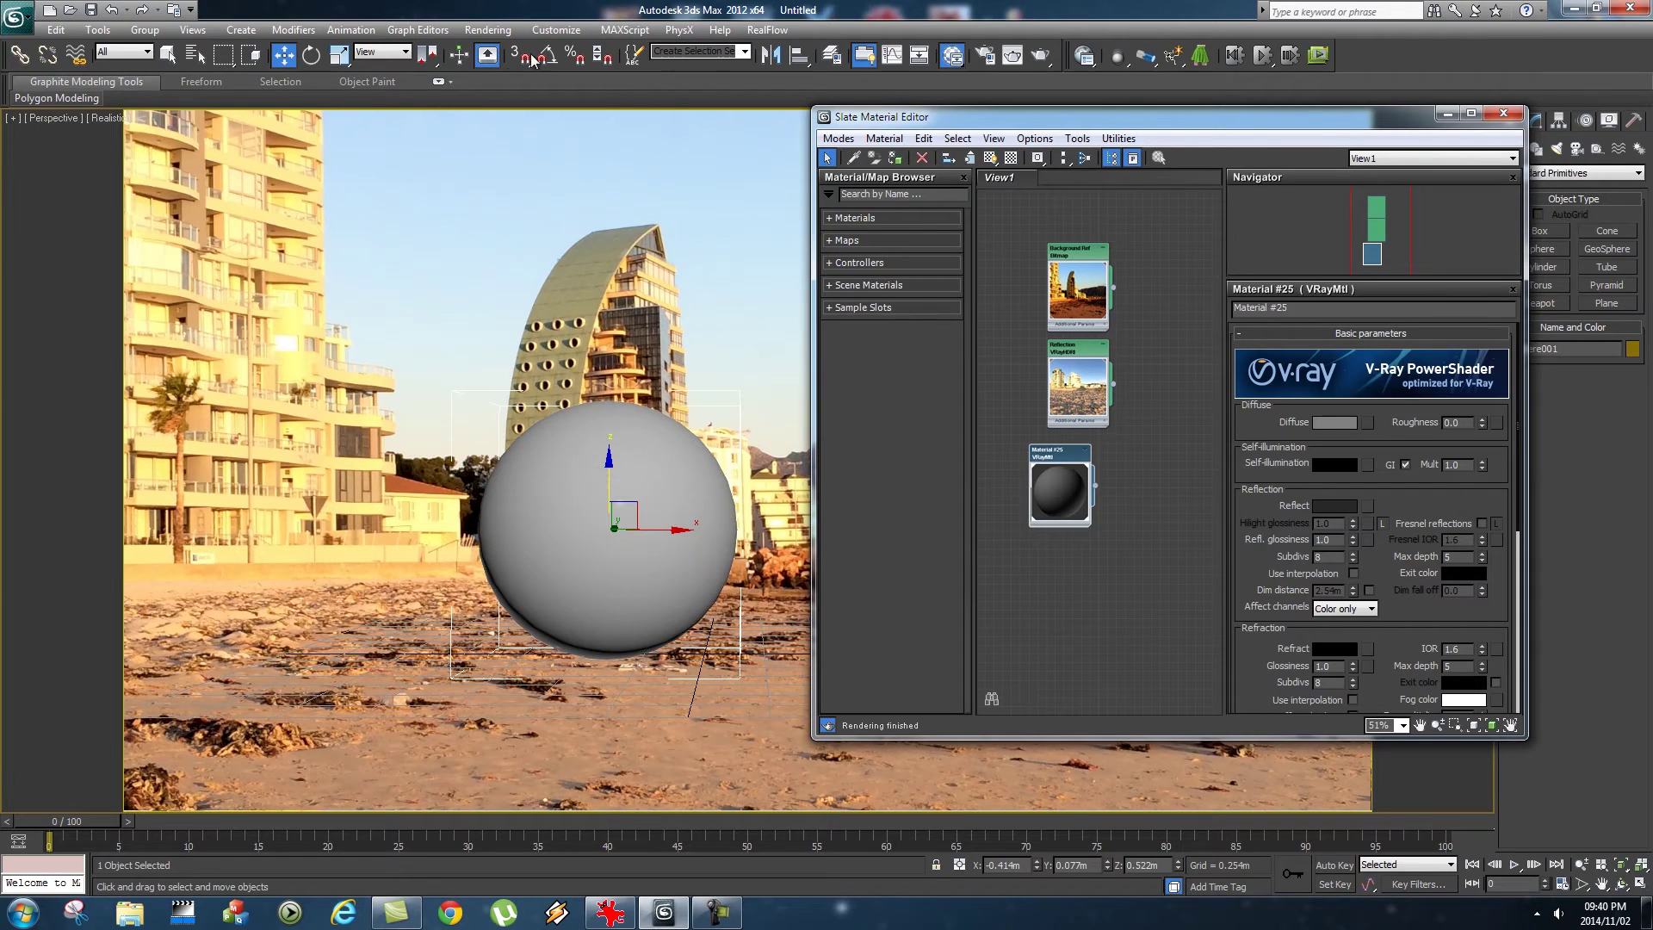
Render a test frame of the reflective sphere on the beach.
{"action": "left_click", "coordinate": [488, 30]}
{"action": "left_click", "coordinate": [516, 44]}
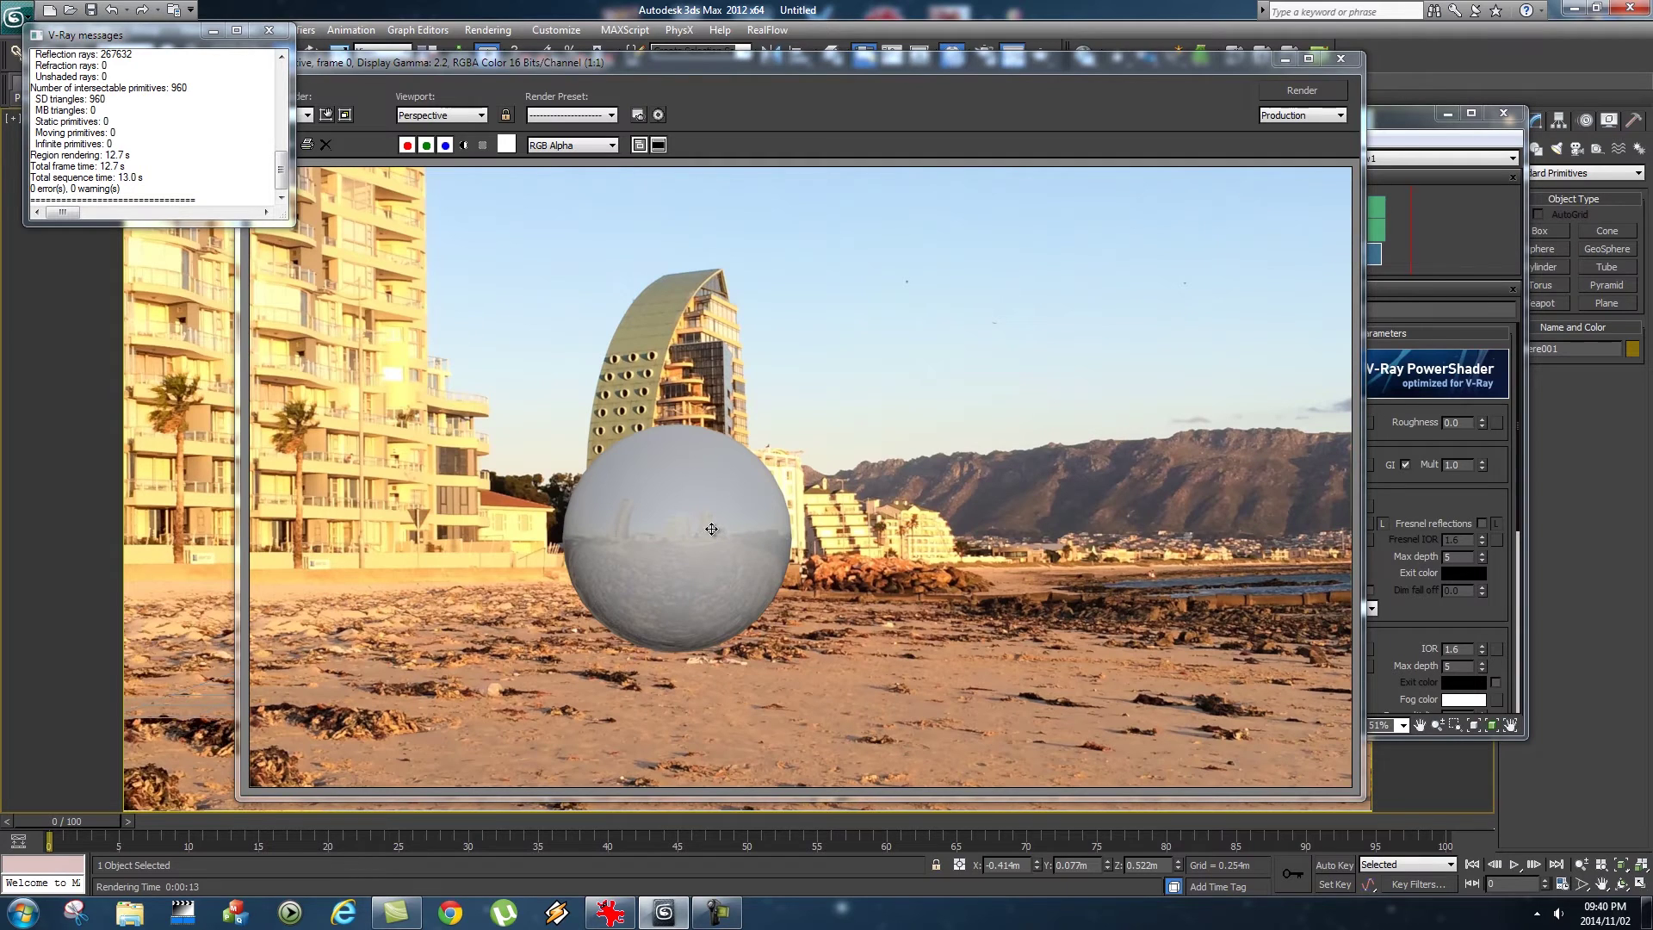
{"action": "left_click", "coordinate": [1341, 59]}
Raise Sphere001's segments from 32 to 64.
{"action": "left_click", "coordinate": [1503, 114]}
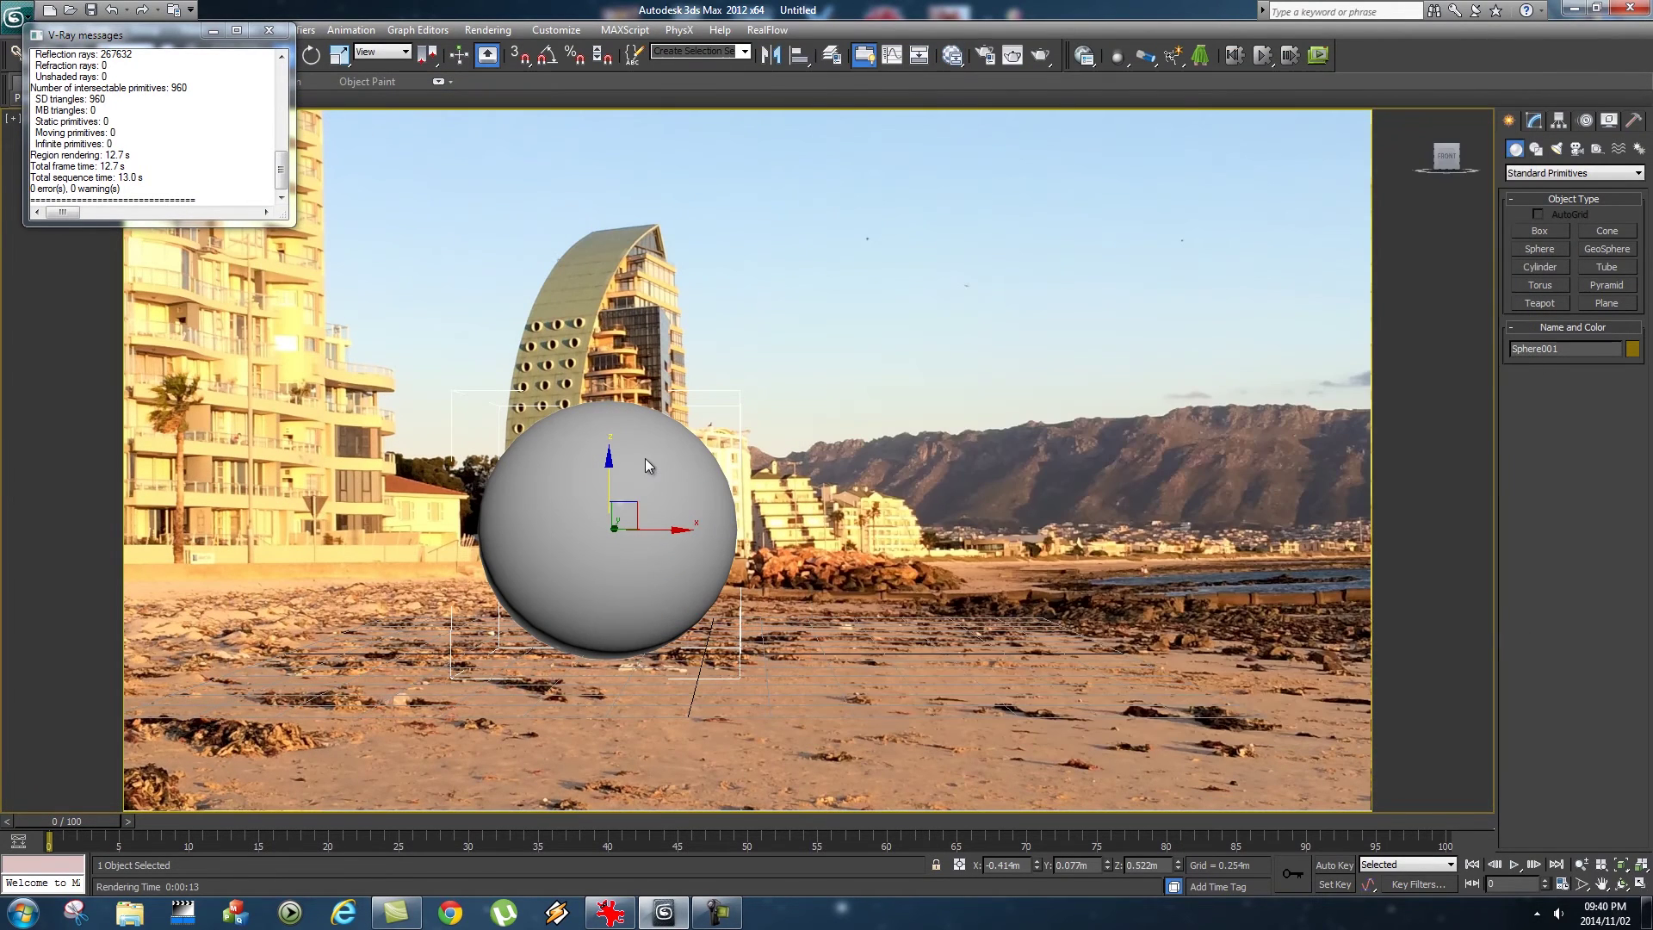
{"action": "left_click", "coordinate": [1534, 120]}
{"action": "double_click", "coordinate": [1589, 386]}
{"action": "type", "text": "64"}
{"action": "key", "text": "Return"}
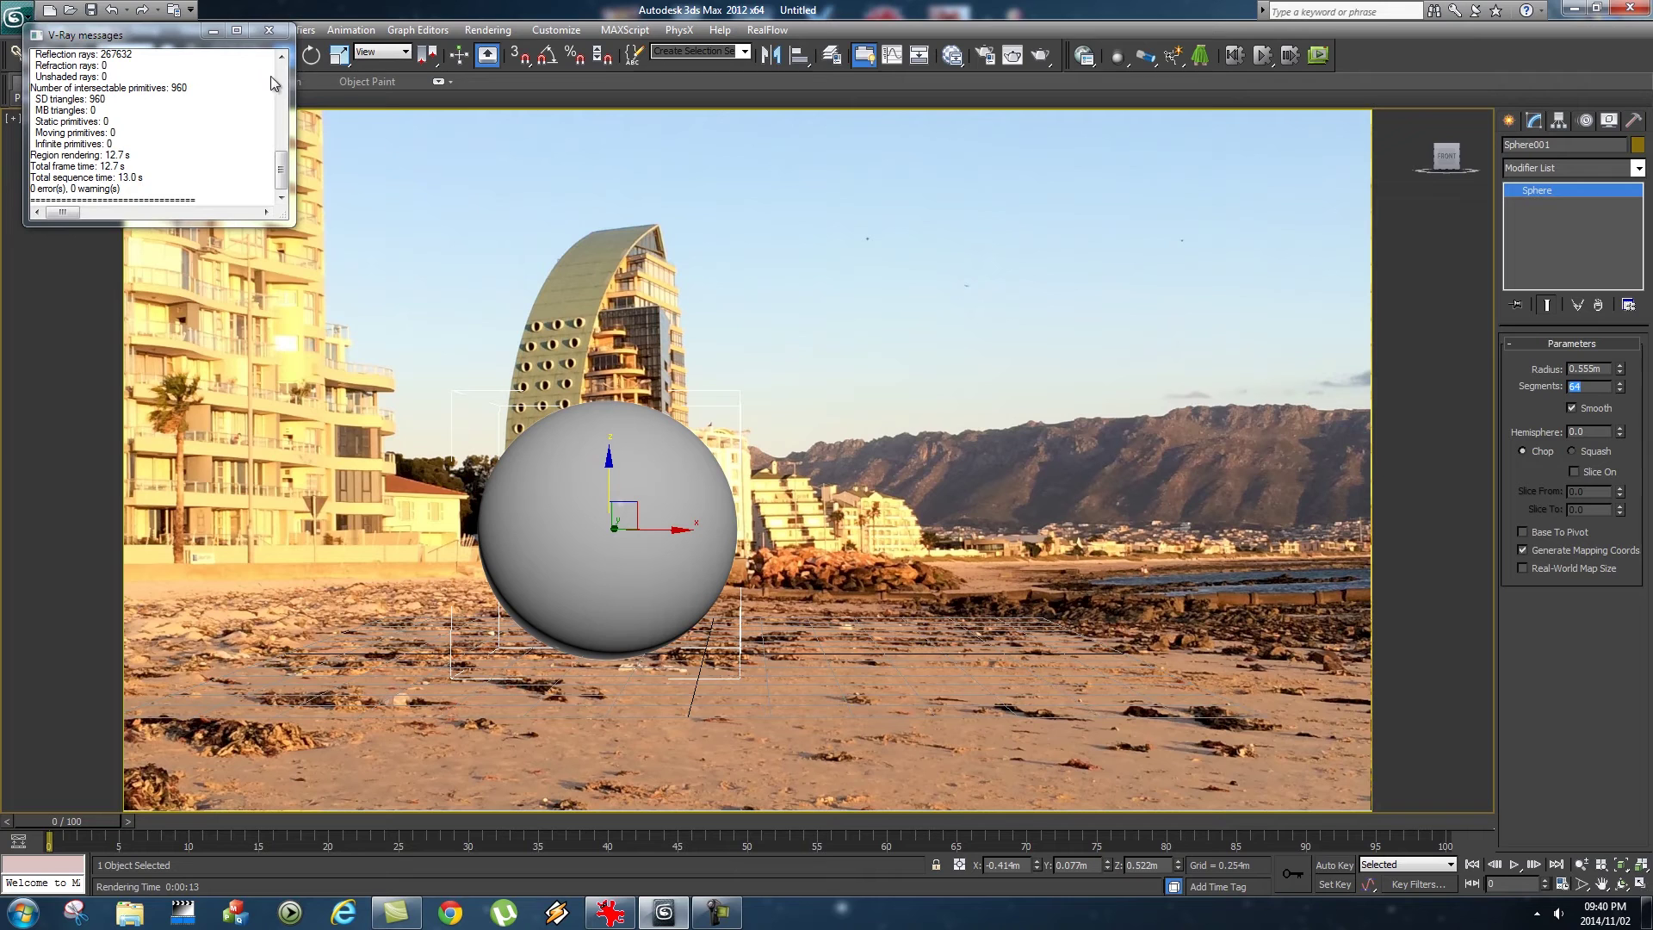
Close the V-Ray messages and restore the four-viewport layout.
{"action": "left_click", "coordinate": [346, 84]}
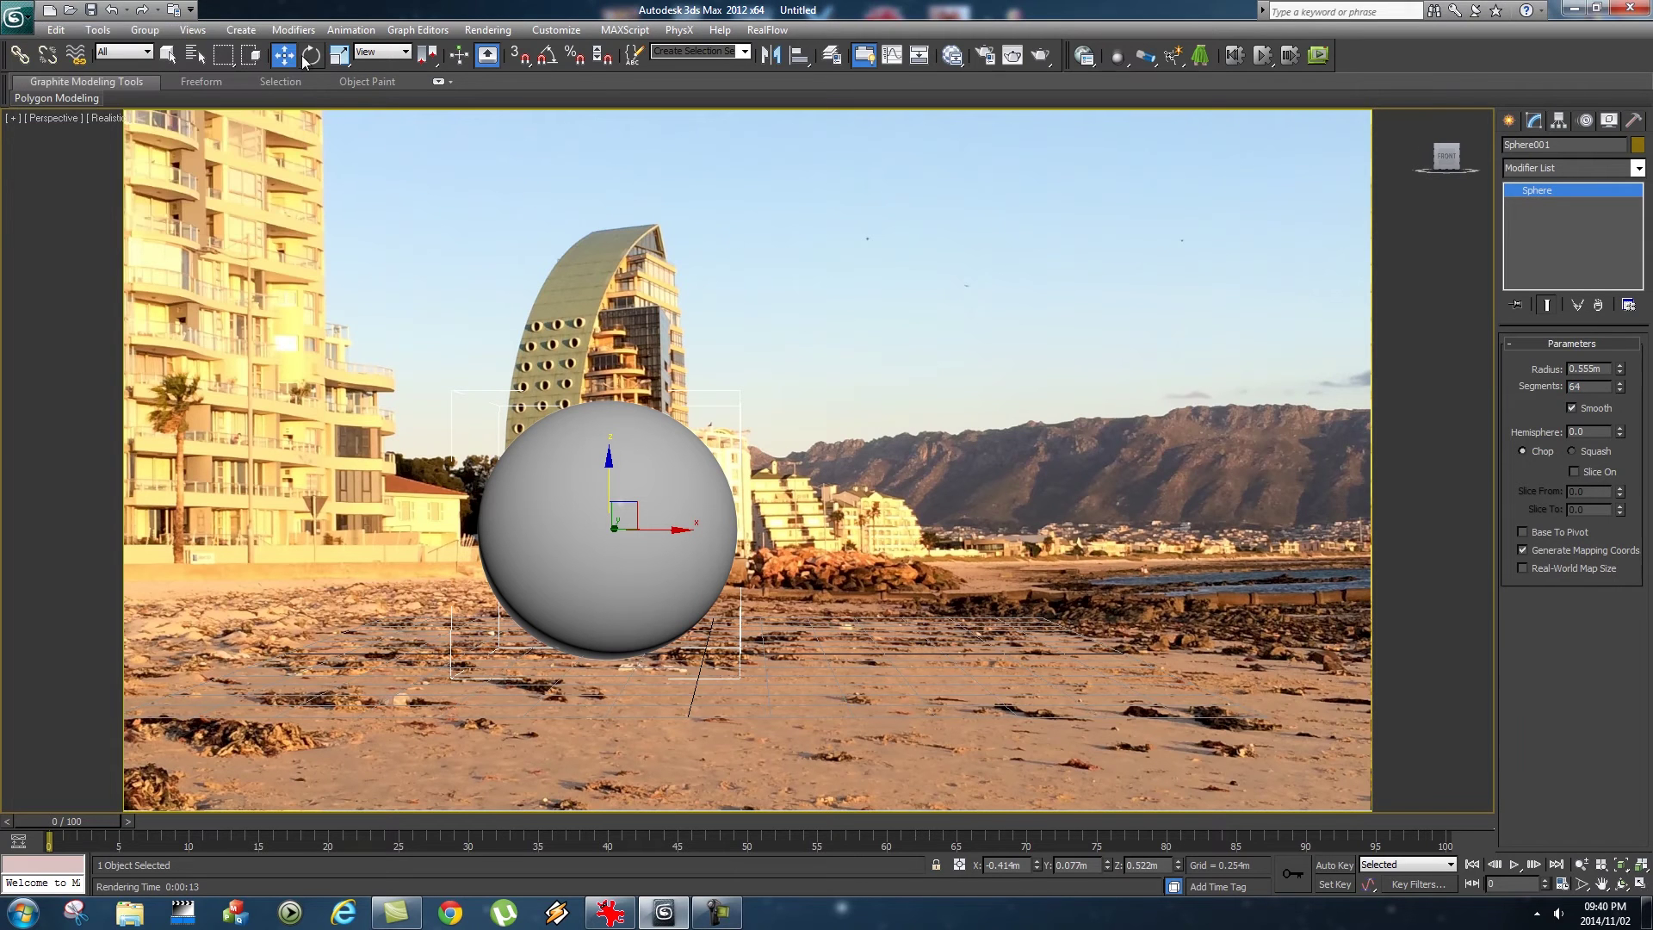
{"action": "left_click", "coordinate": [42, 117]}
{"action": "left_click", "coordinate": [13, 117]}
{"action": "left_click", "coordinate": [55, 140]}
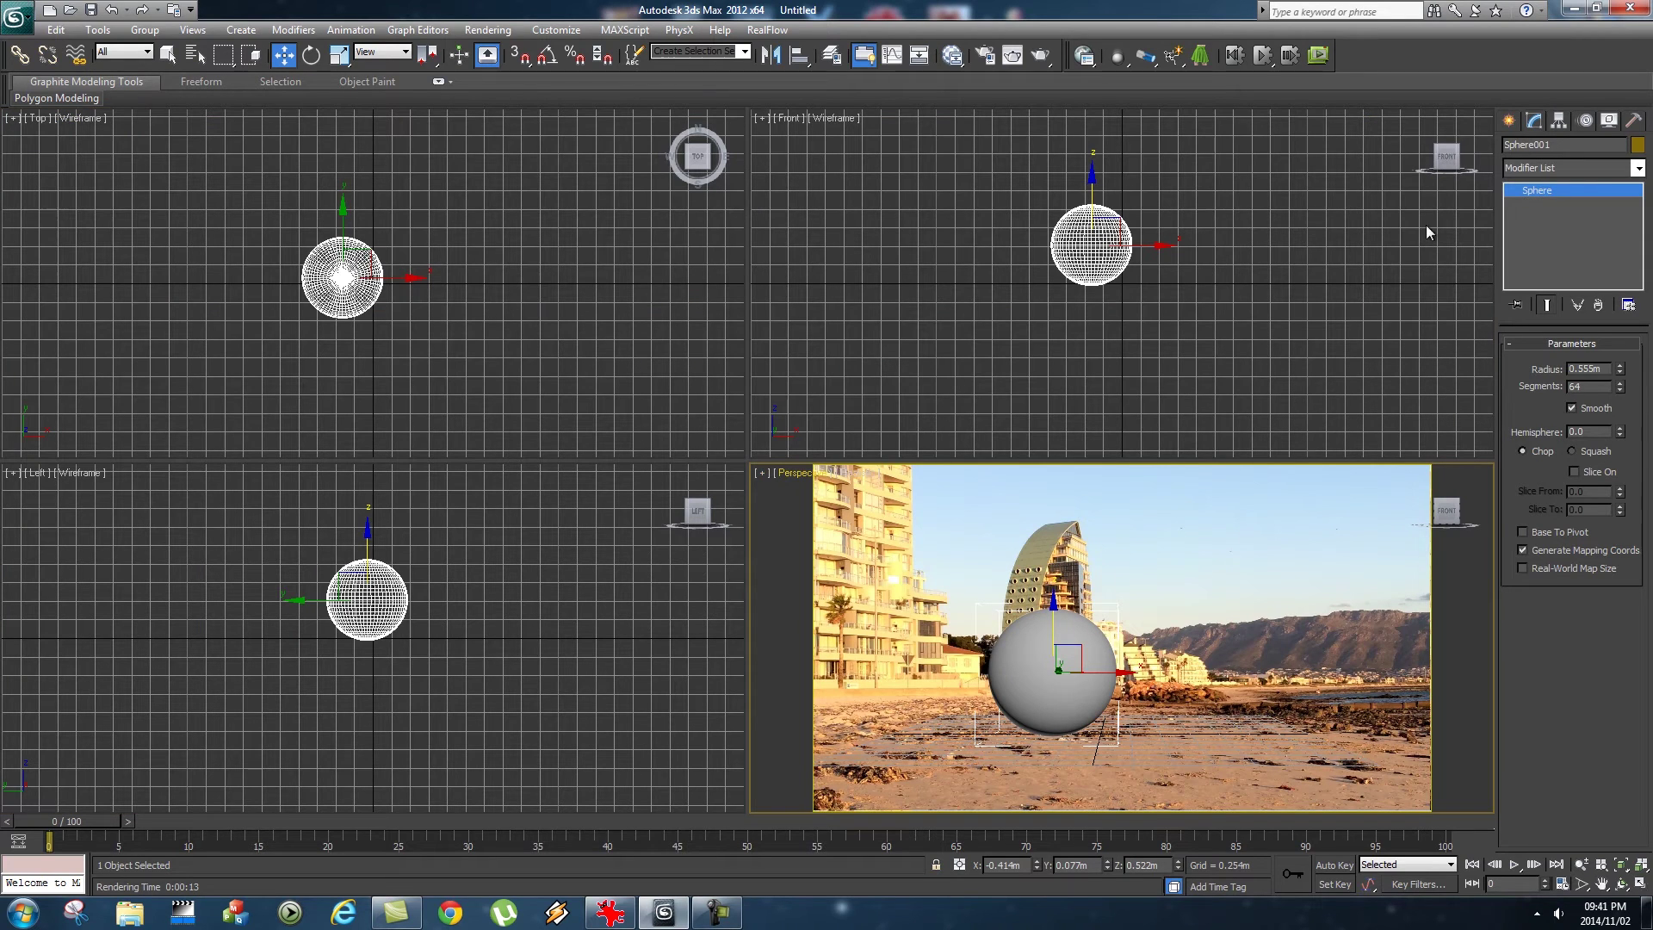
Draw a VRayLight plane light in the Perspective view.
{"action": "left_click", "coordinate": [1510, 120]}
{"action": "left_click", "coordinate": [1557, 150]}
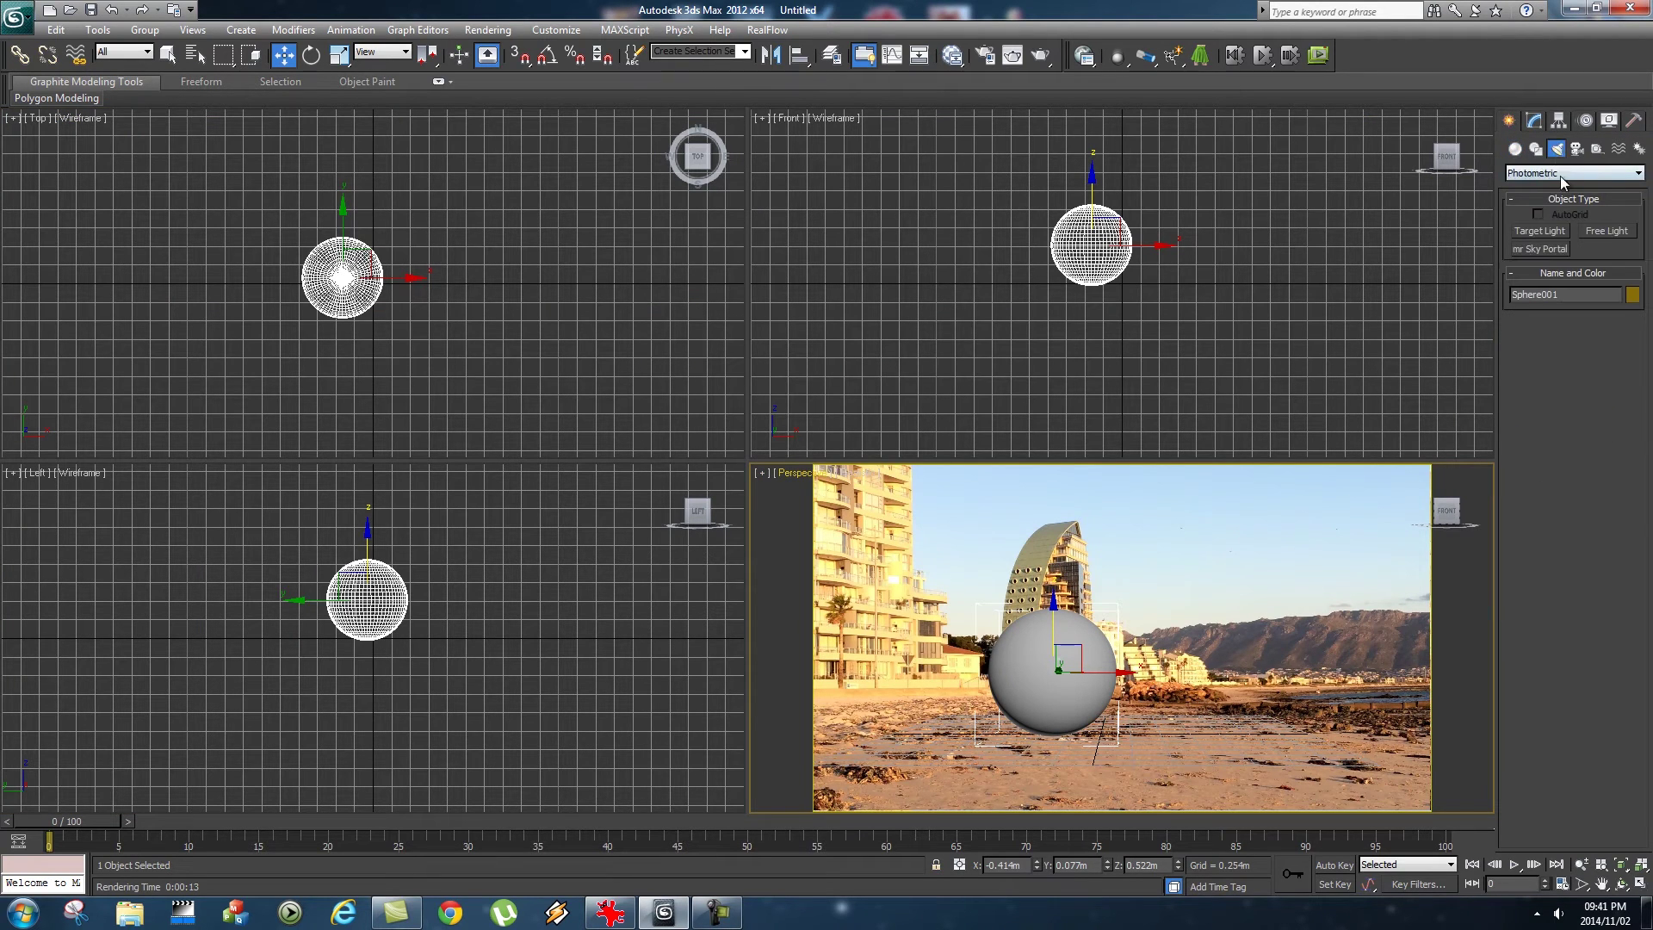
{"action": "left_click", "coordinate": [1576, 173]}
{"action": "left_click", "coordinate": [1557, 225]}
{"action": "left_click", "coordinate": [1557, 230]}
{"action": "left_click_drag", "start_coordinate": [1171, 723], "coordinate": [1422, 757]}
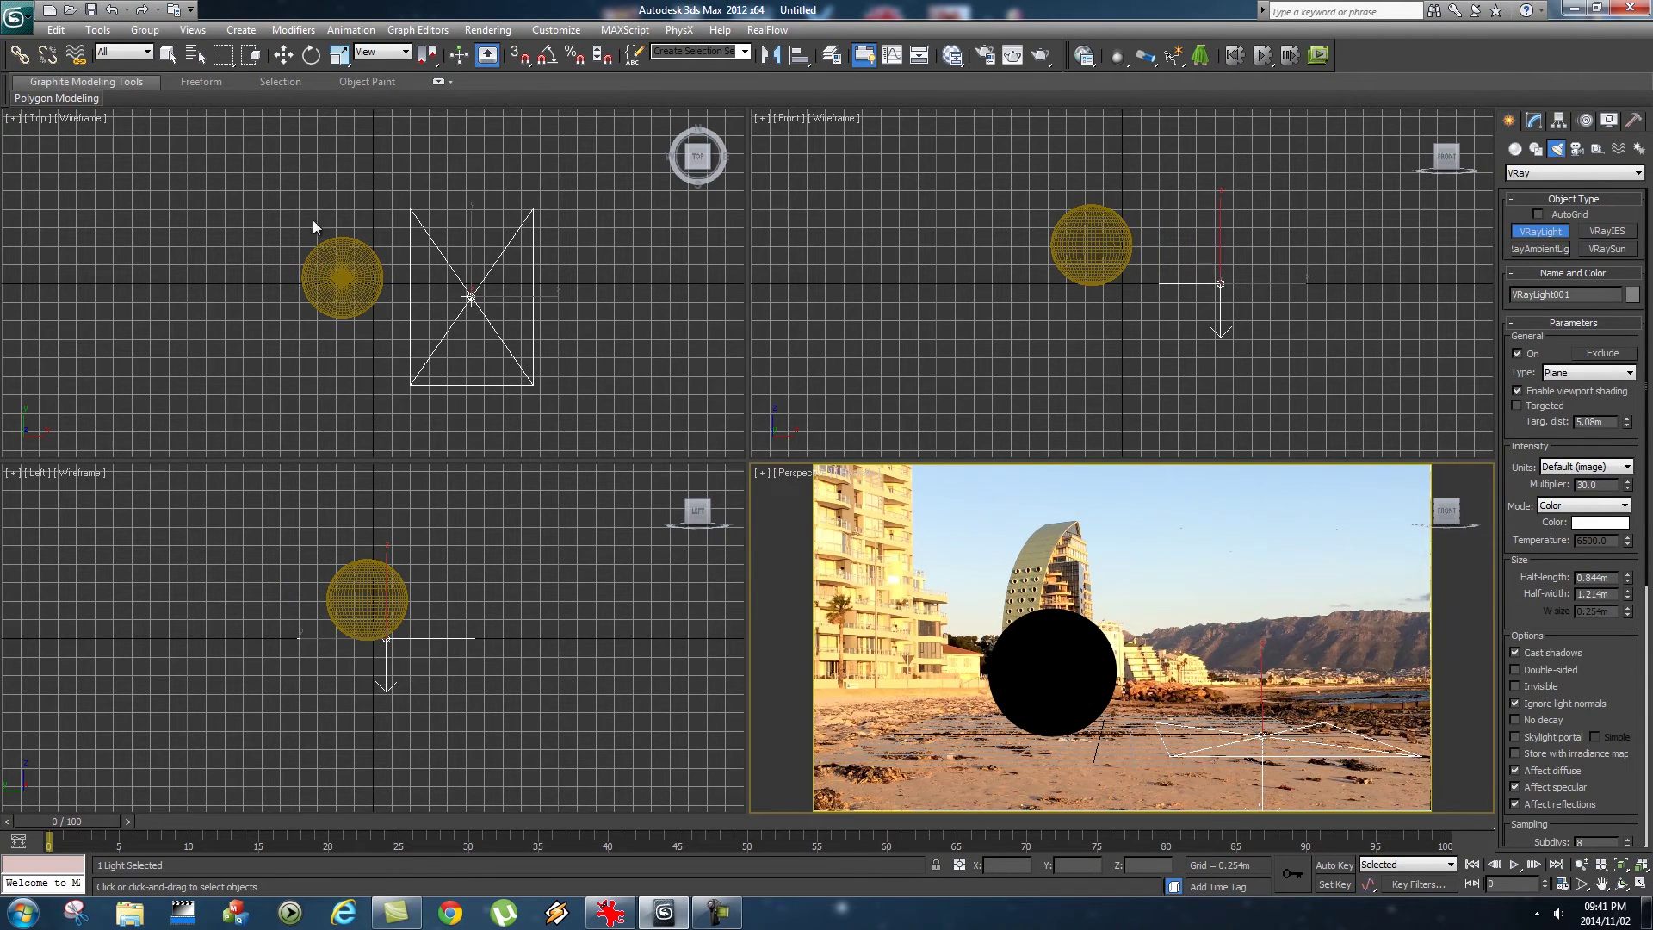
Move VRayLight001 above and in front of the sphere, lined up with it in Top view.
{"action": "left_click", "coordinate": [284, 56]}
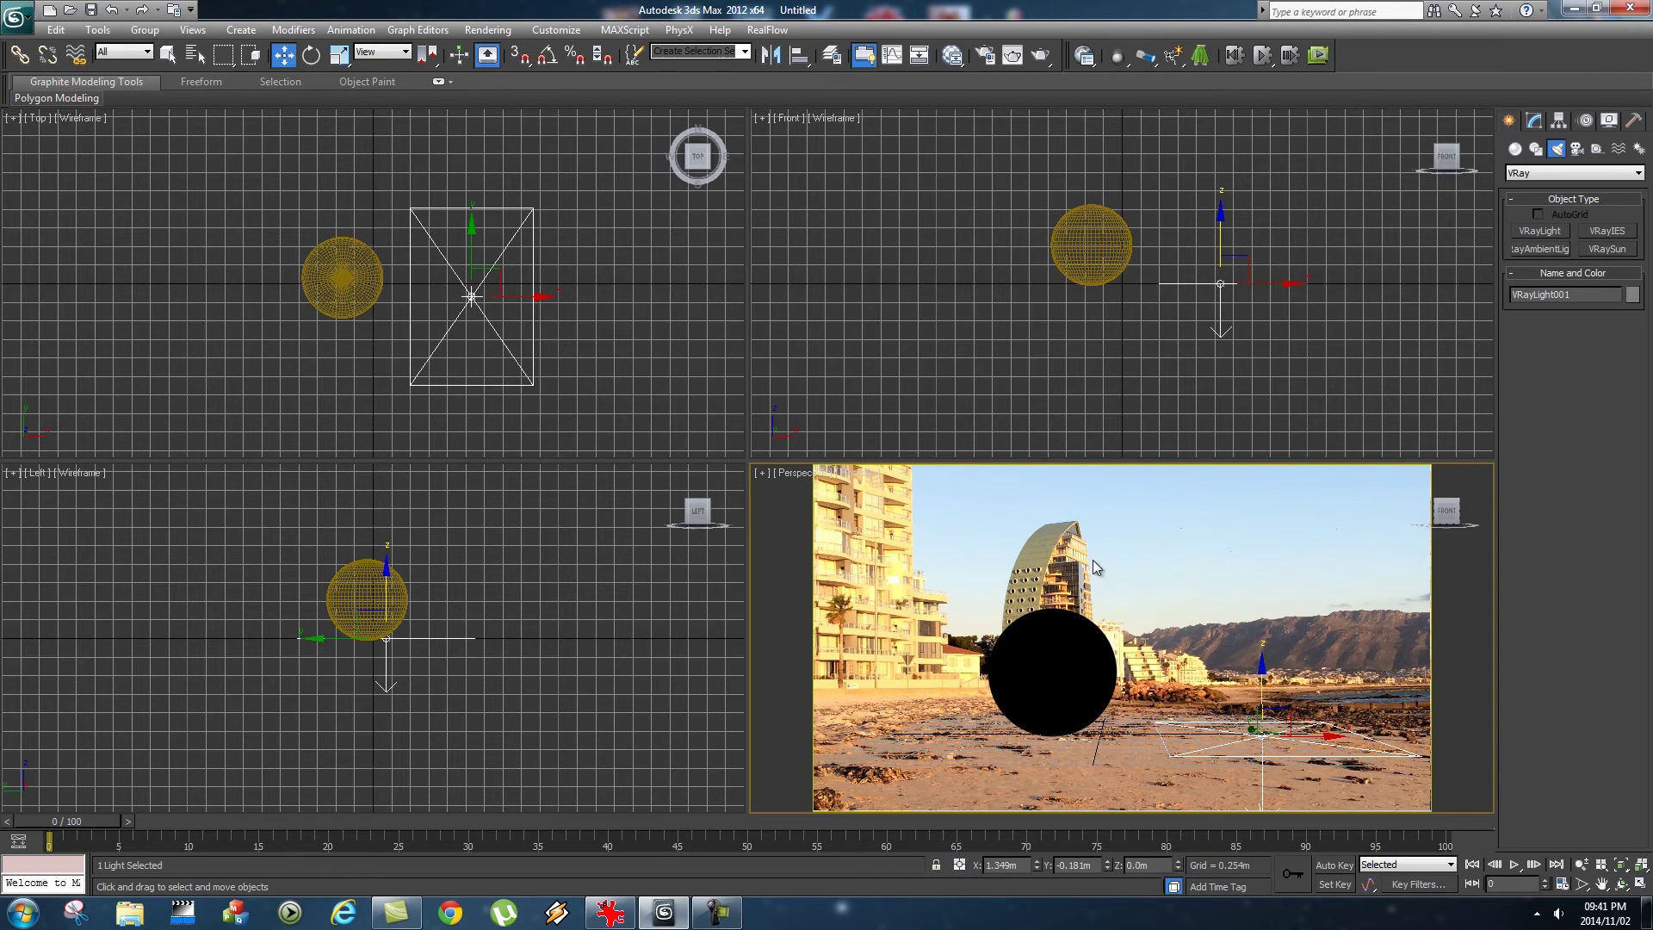
{"action": "left_click", "coordinate": [415, 641]}
{"action": "left_click_drag", "start_coordinate": [412, 624], "coordinate": [594, 600]}
{"action": "left_click", "coordinate": [310, 55]}
{"action": "left_click", "coordinate": [280, 58]}
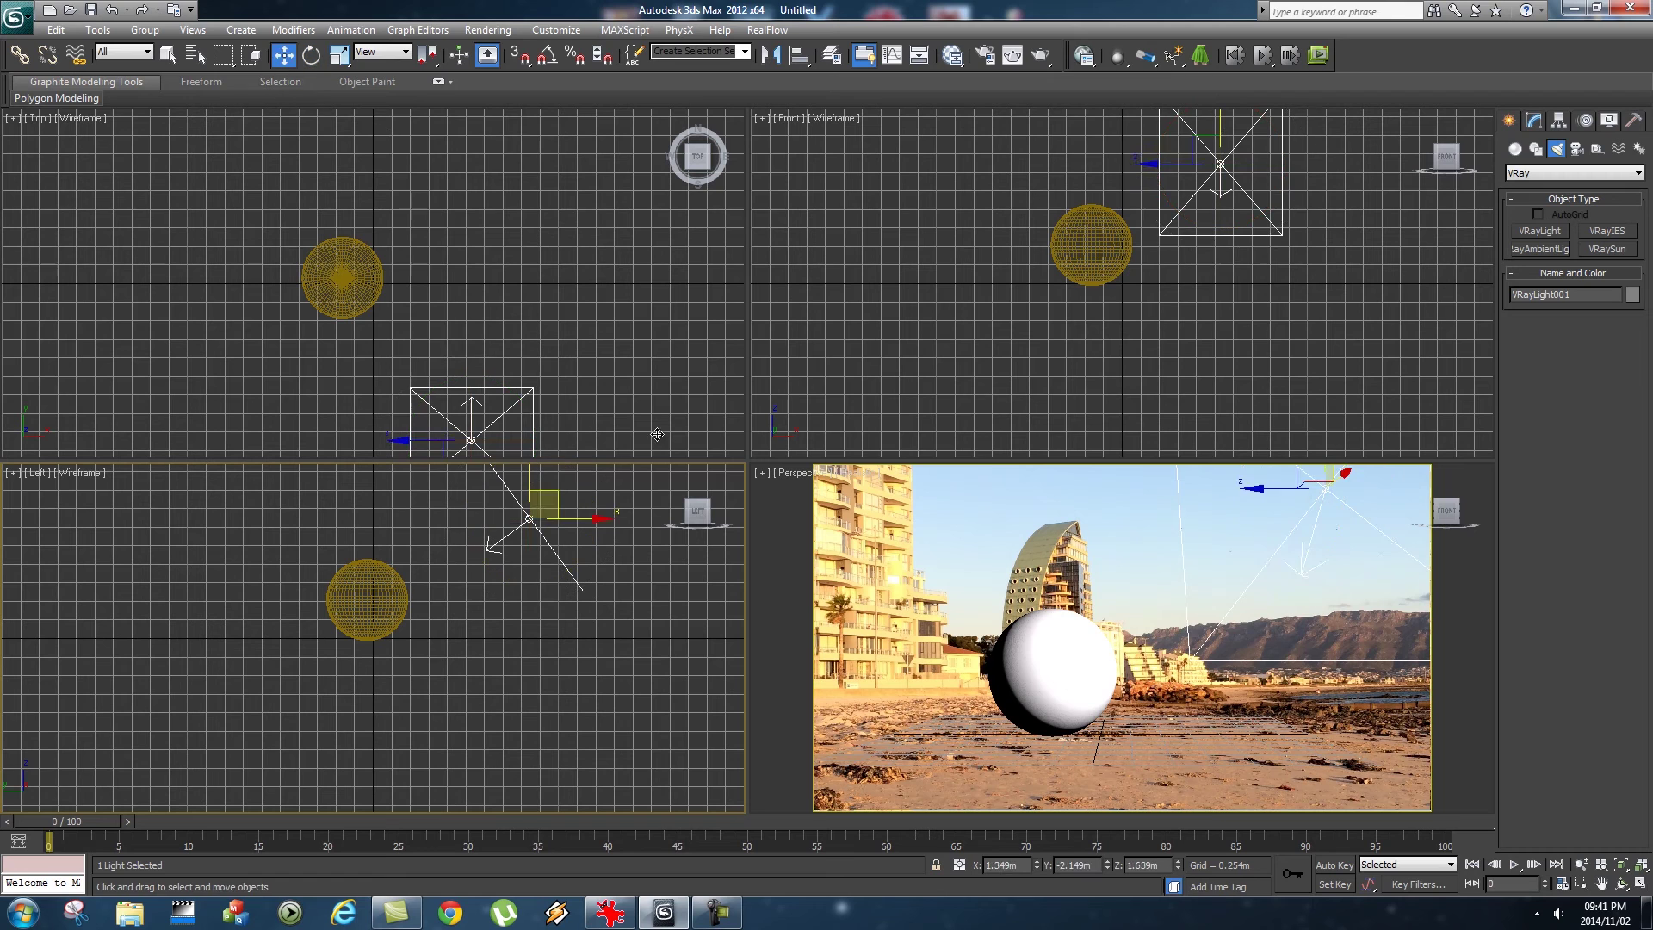
{"action": "left_click_drag", "start_coordinate": [545, 496], "coordinate": [685, 475]}
{"action": "scroll", "coordinate": [586, 568], "scroll_direction": "down", "scroll_amount": 5}
{"action": "left_click", "coordinate": [524, 353]}
{"action": "scroll", "coordinate": [524, 355], "scroll_direction": "down", "scroll_amount": 5}
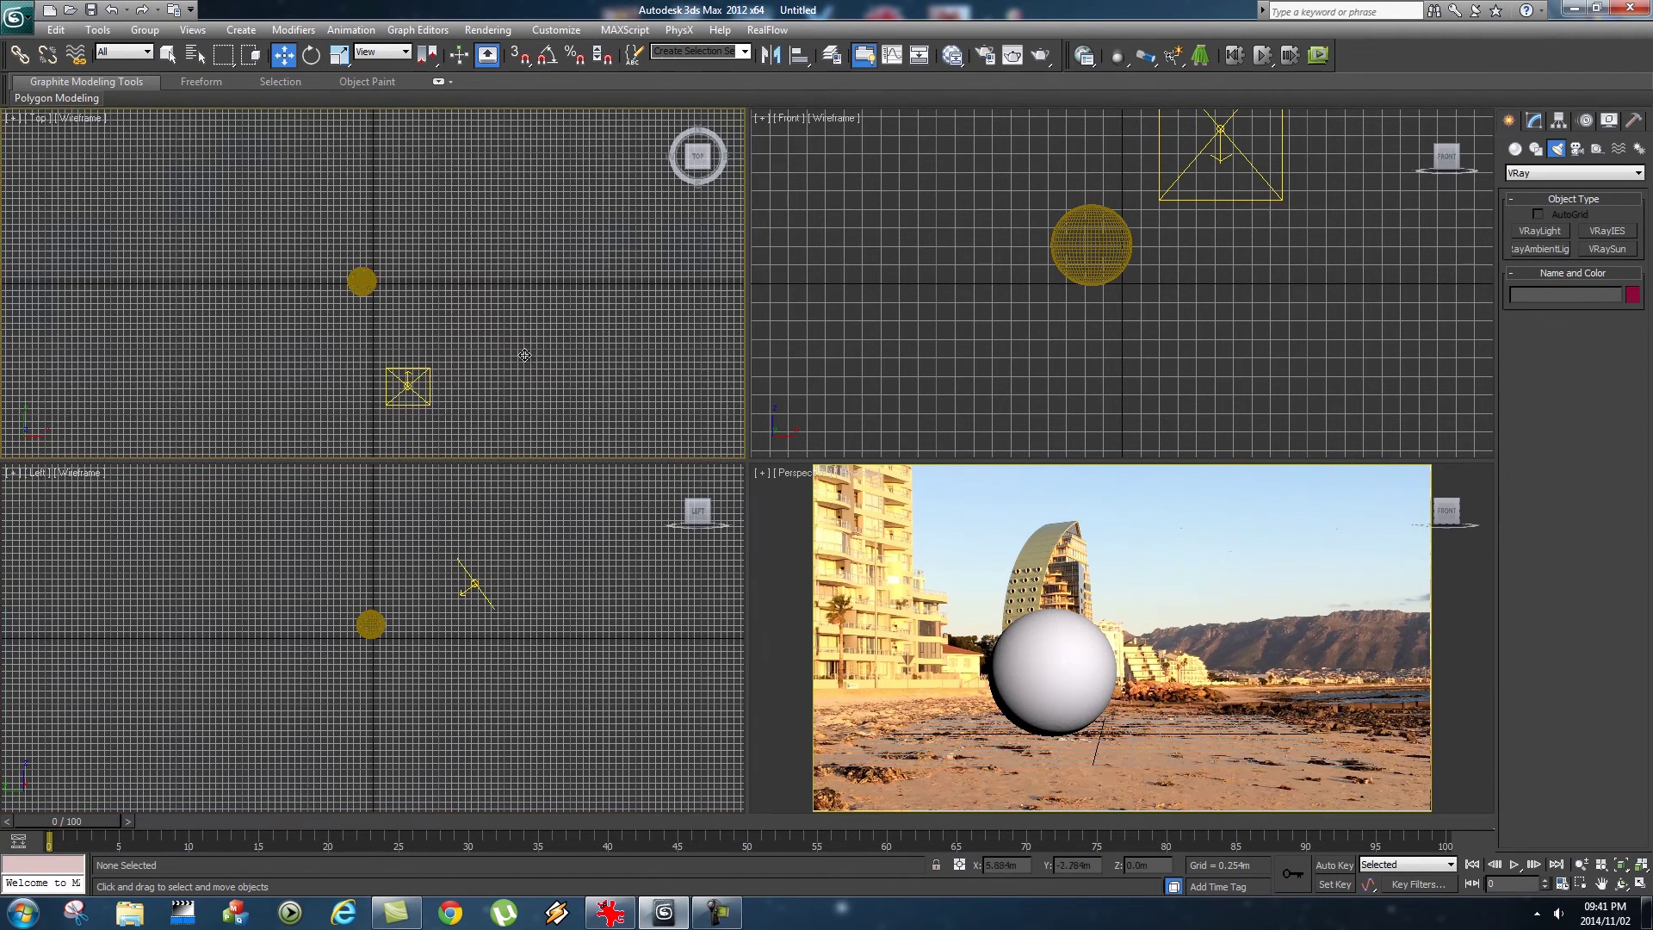
{"action": "left_click", "coordinate": [413, 382]}
{"action": "left_click_drag", "start_coordinate": [435, 365], "coordinate": [391, 375]}
Render the Perspective view lit by the plane light, then close the finished frame.
{"action": "left_click", "coordinate": [899, 499]}
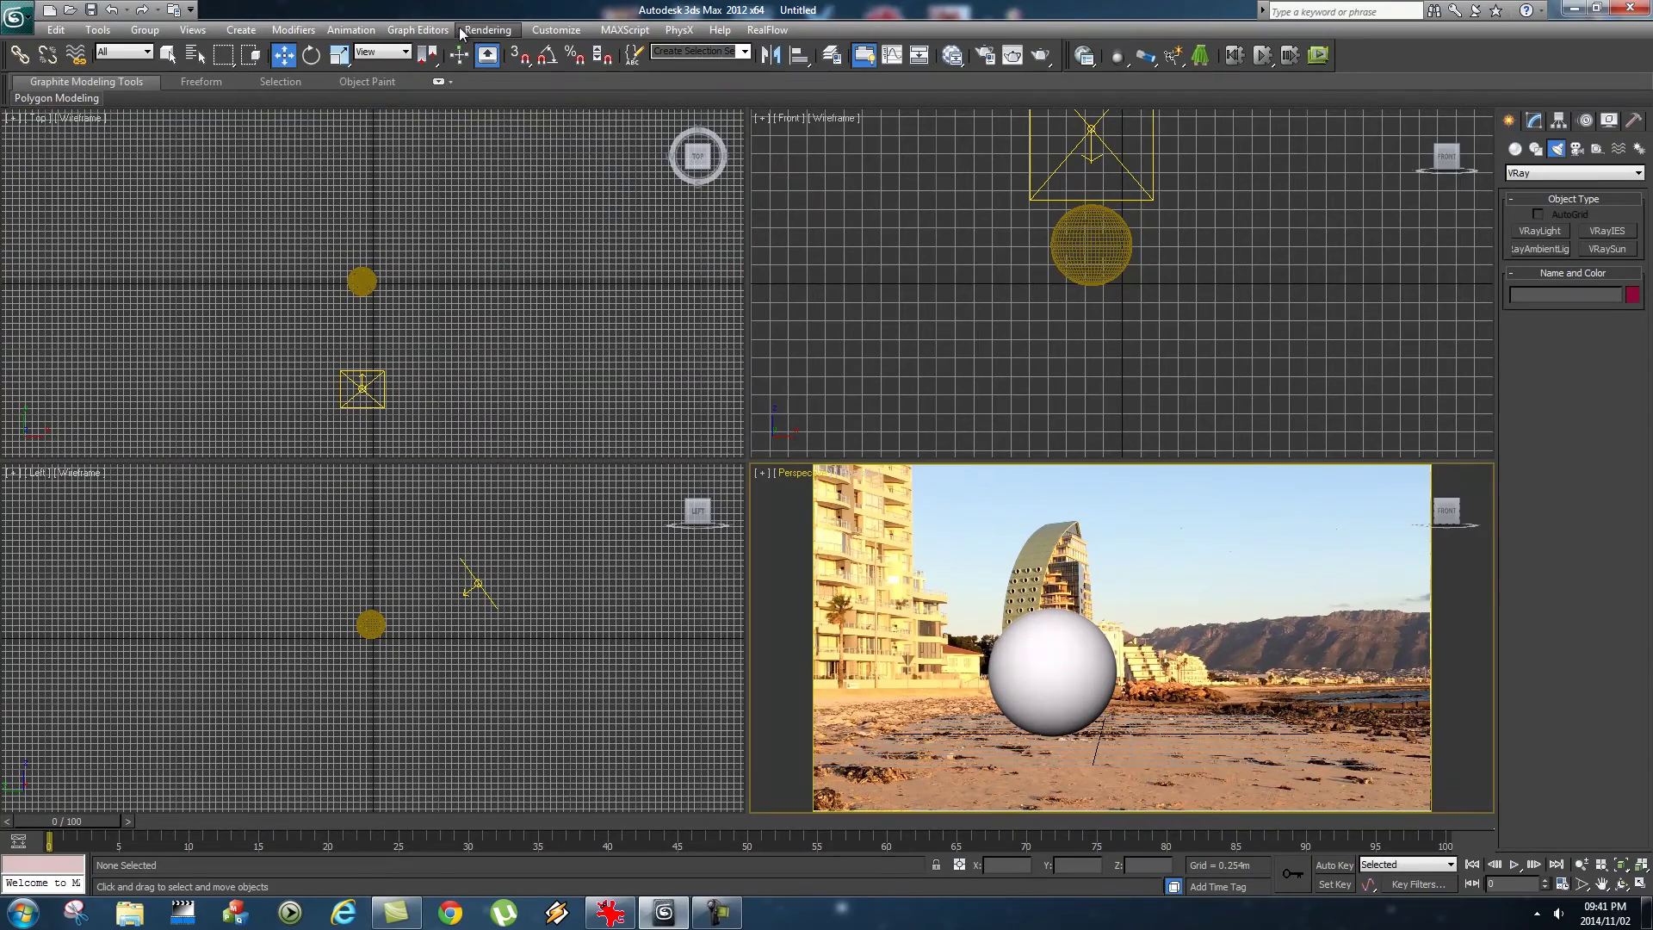
{"action": "left_click", "coordinate": [488, 29]}
{"action": "left_click", "coordinate": [488, 50]}
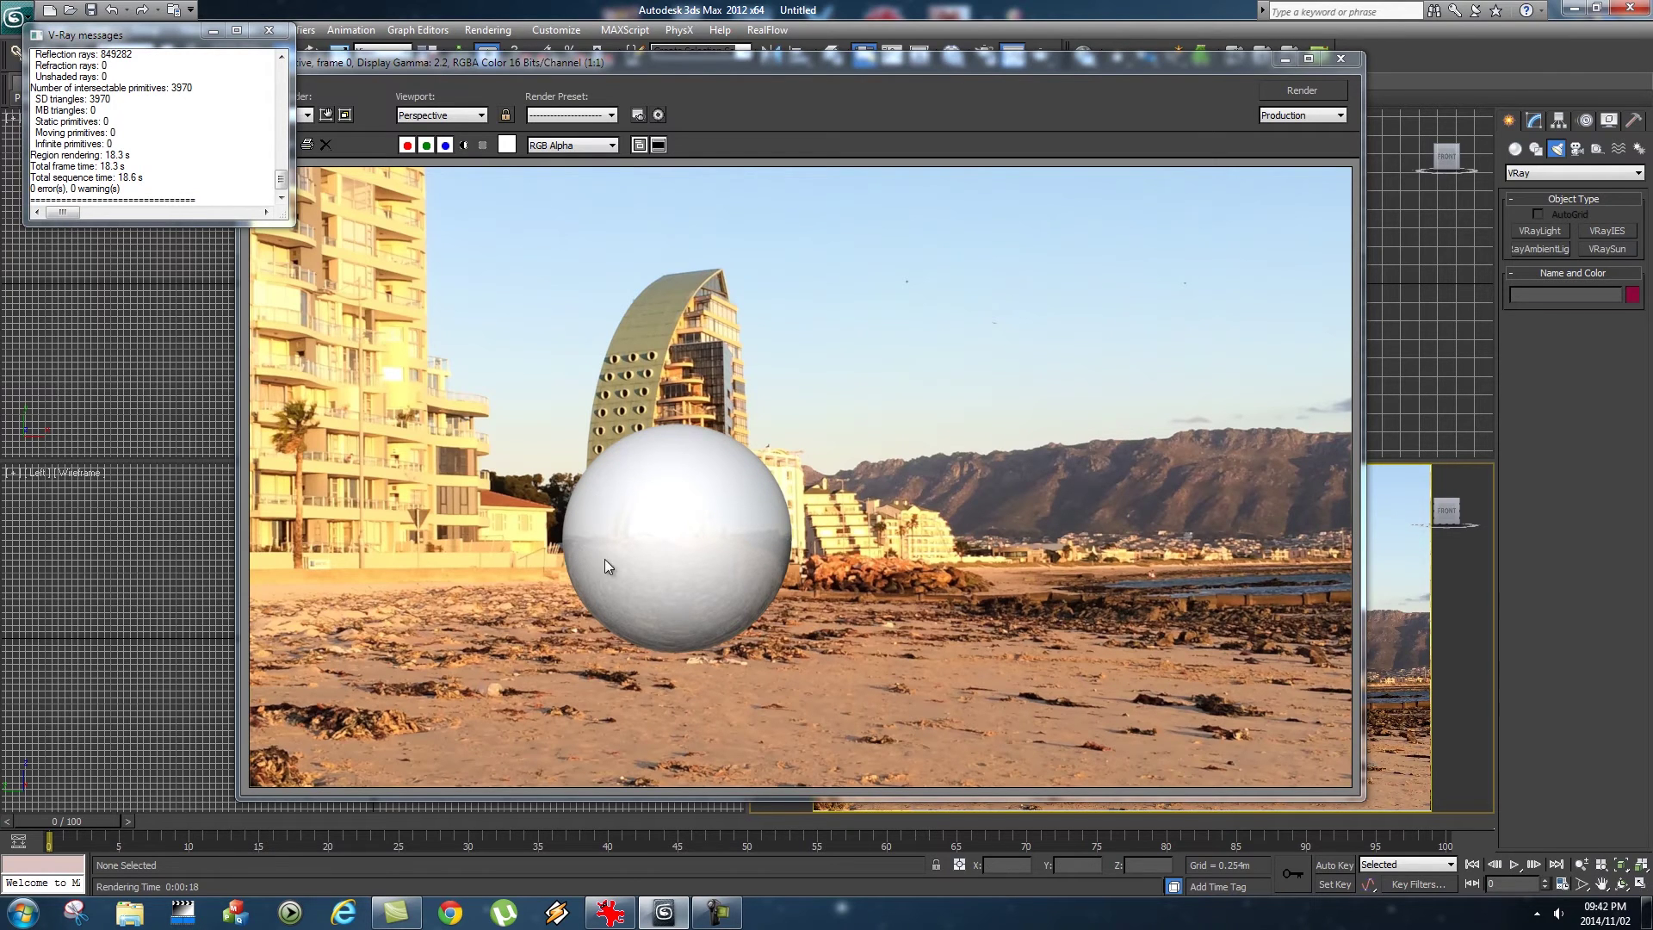
{"action": "left_click", "coordinate": [1340, 58]}
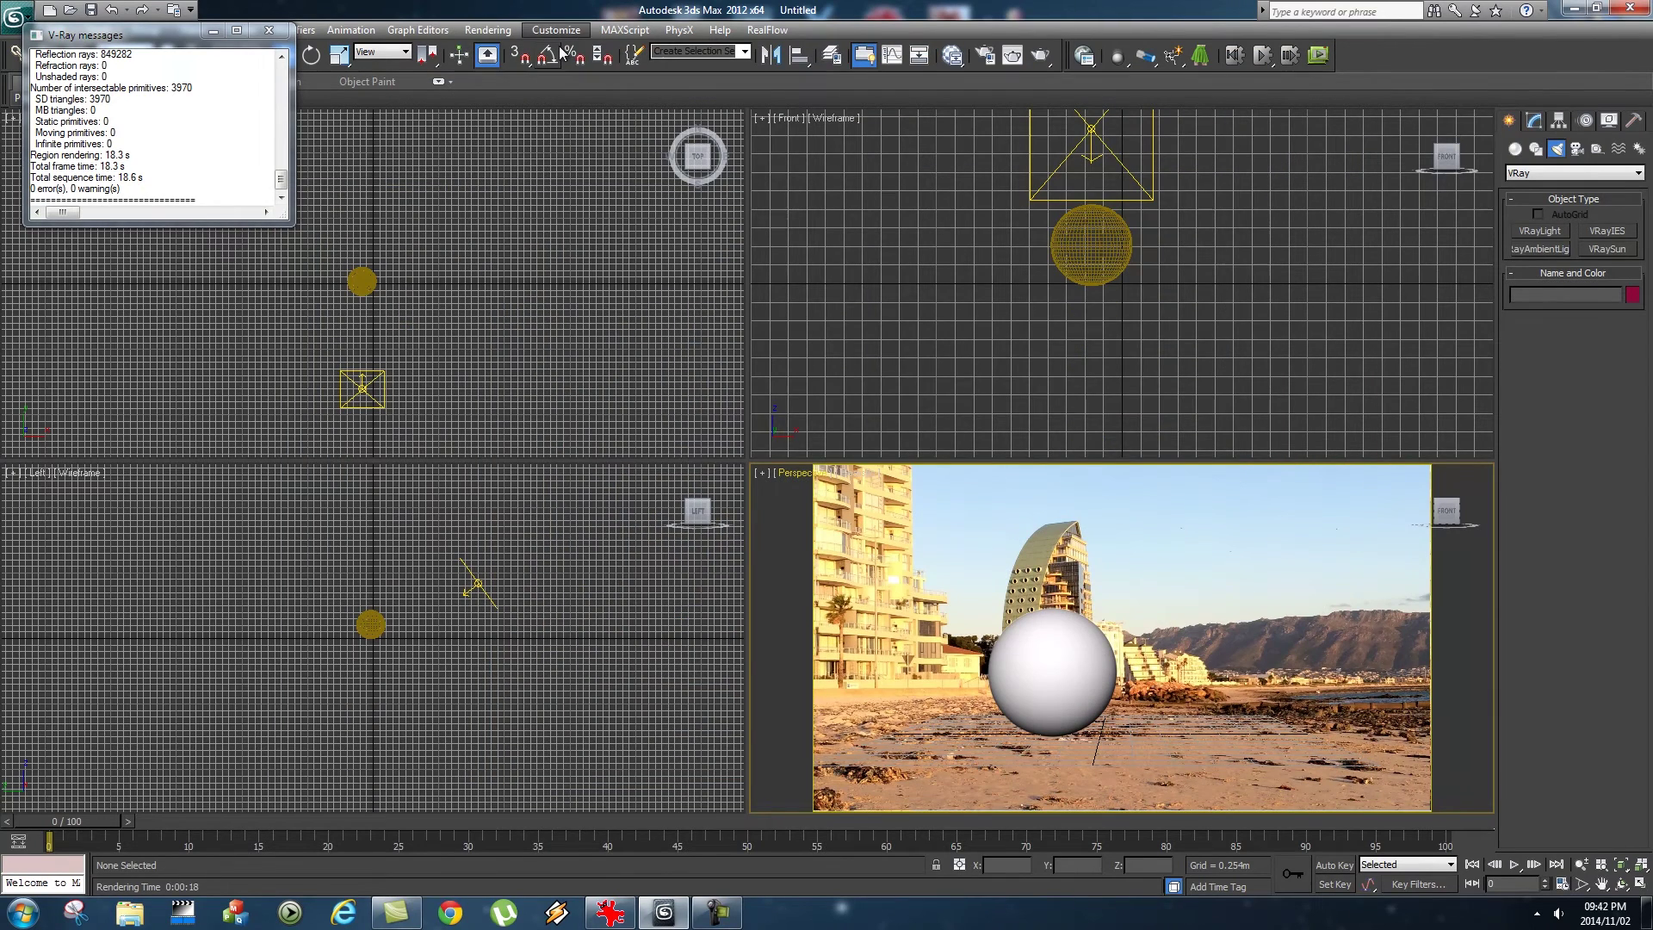
Set the Reflection VRayHDRI to horizontal rotation 58 and vertical rotation 0, then render.
{"action": "left_click", "coordinate": [951, 55]}
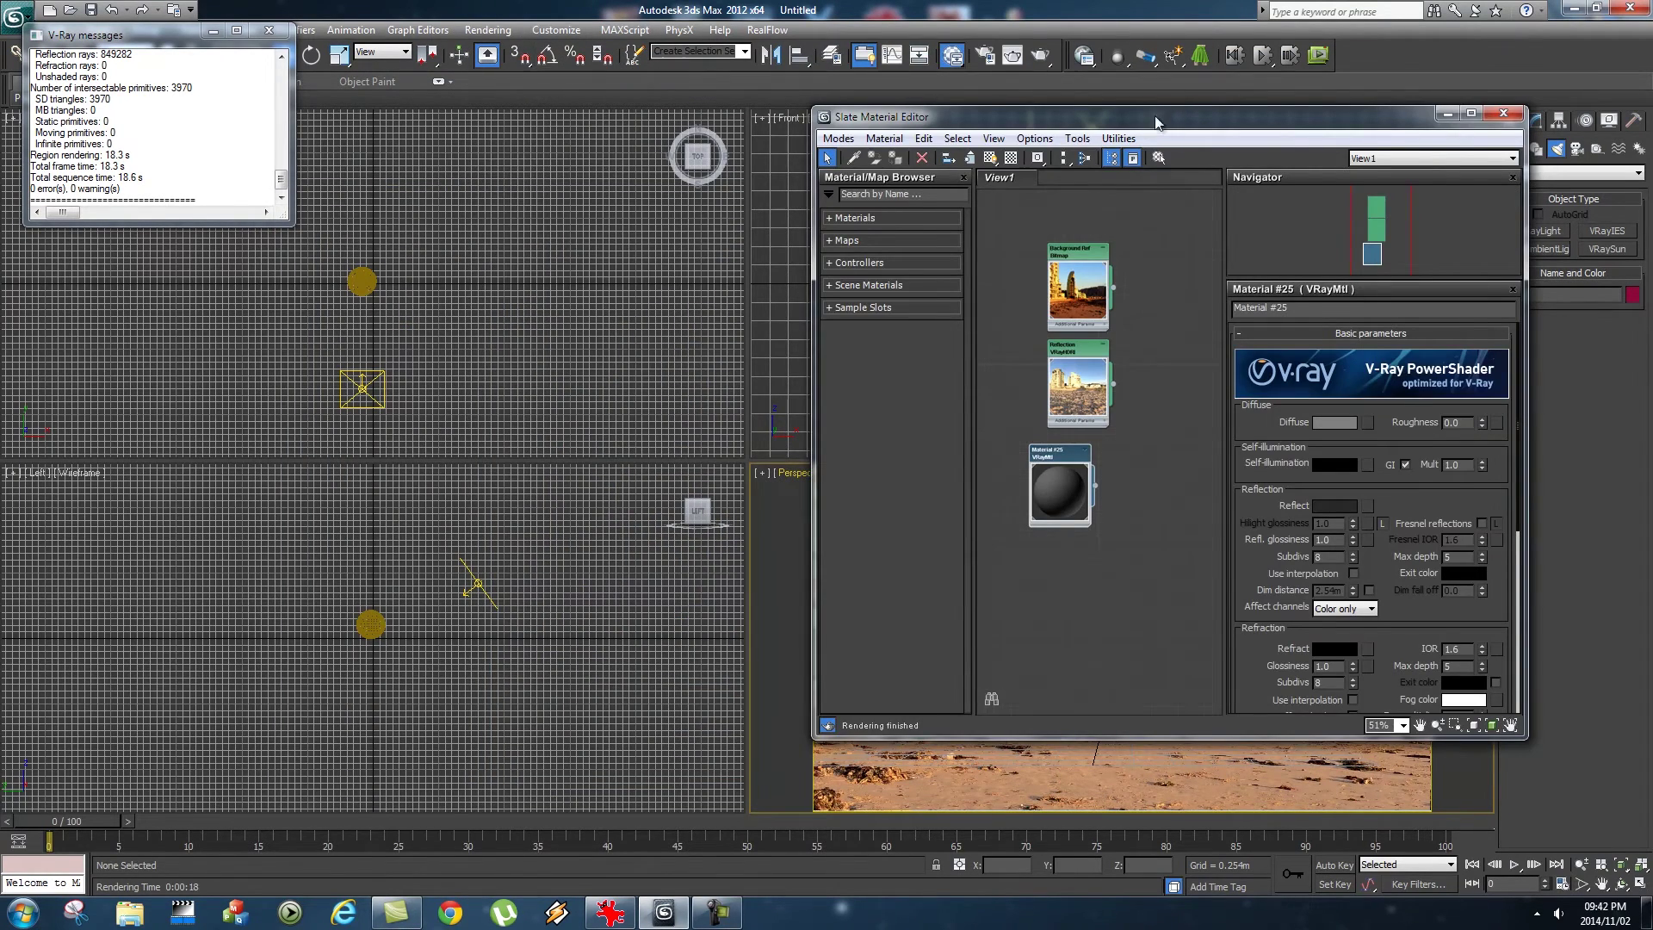
{"action": "left_click_drag", "start_coordinate": [1154, 119], "coordinate": [872, 140]}
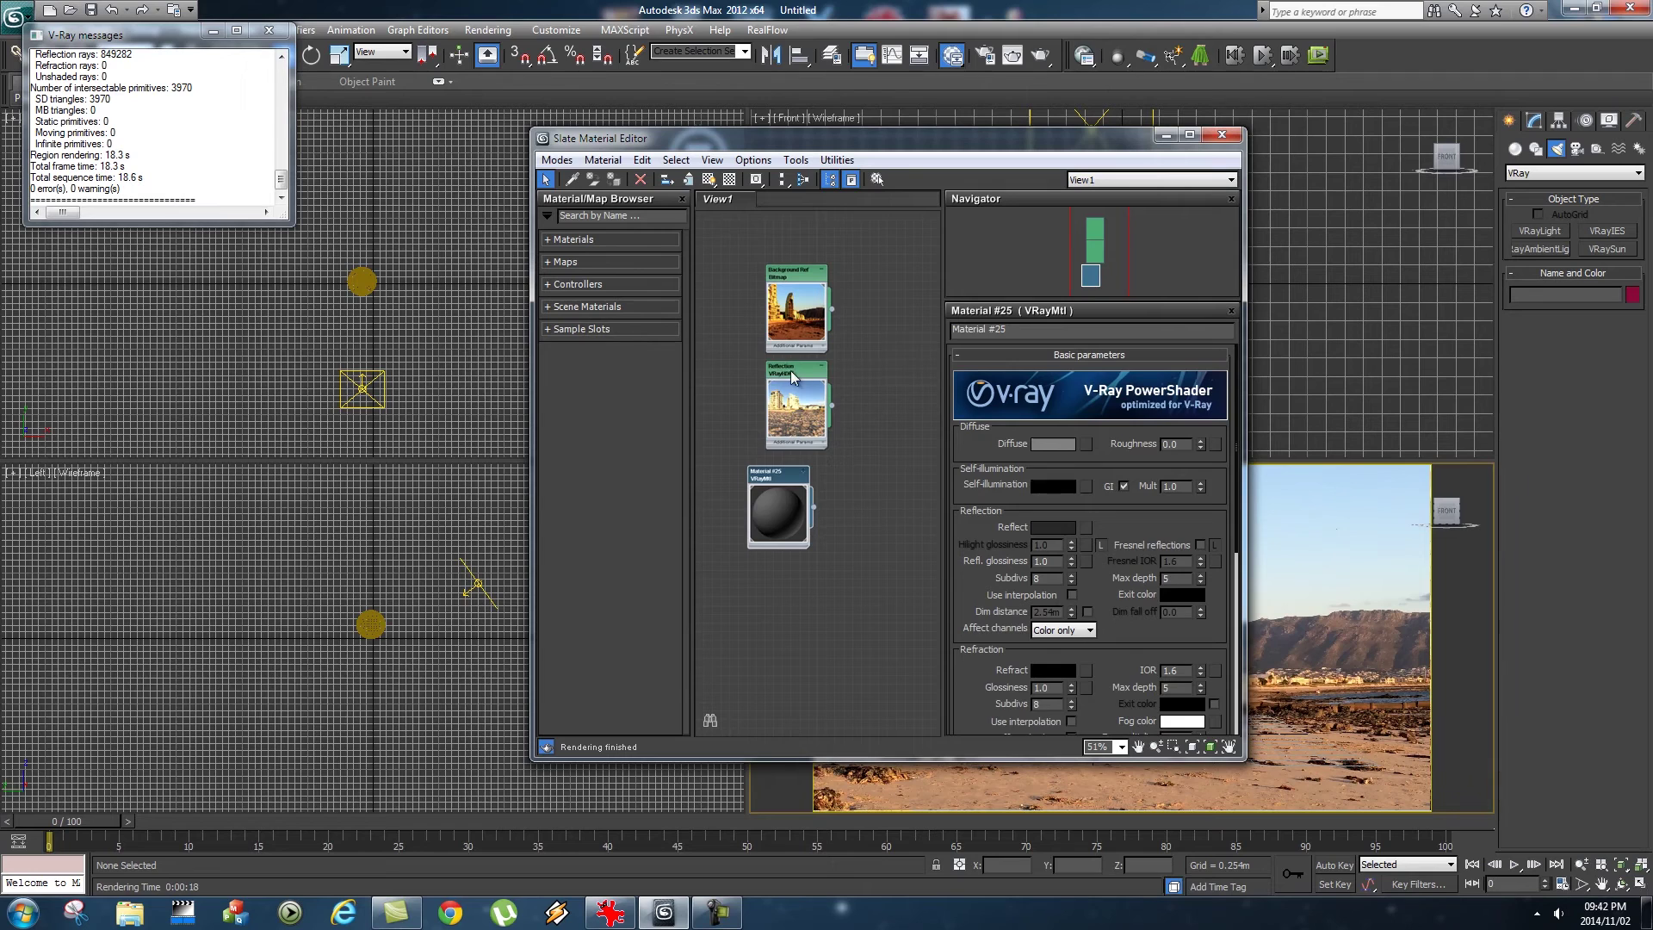
{"action": "double_click", "coordinate": [778, 373]}
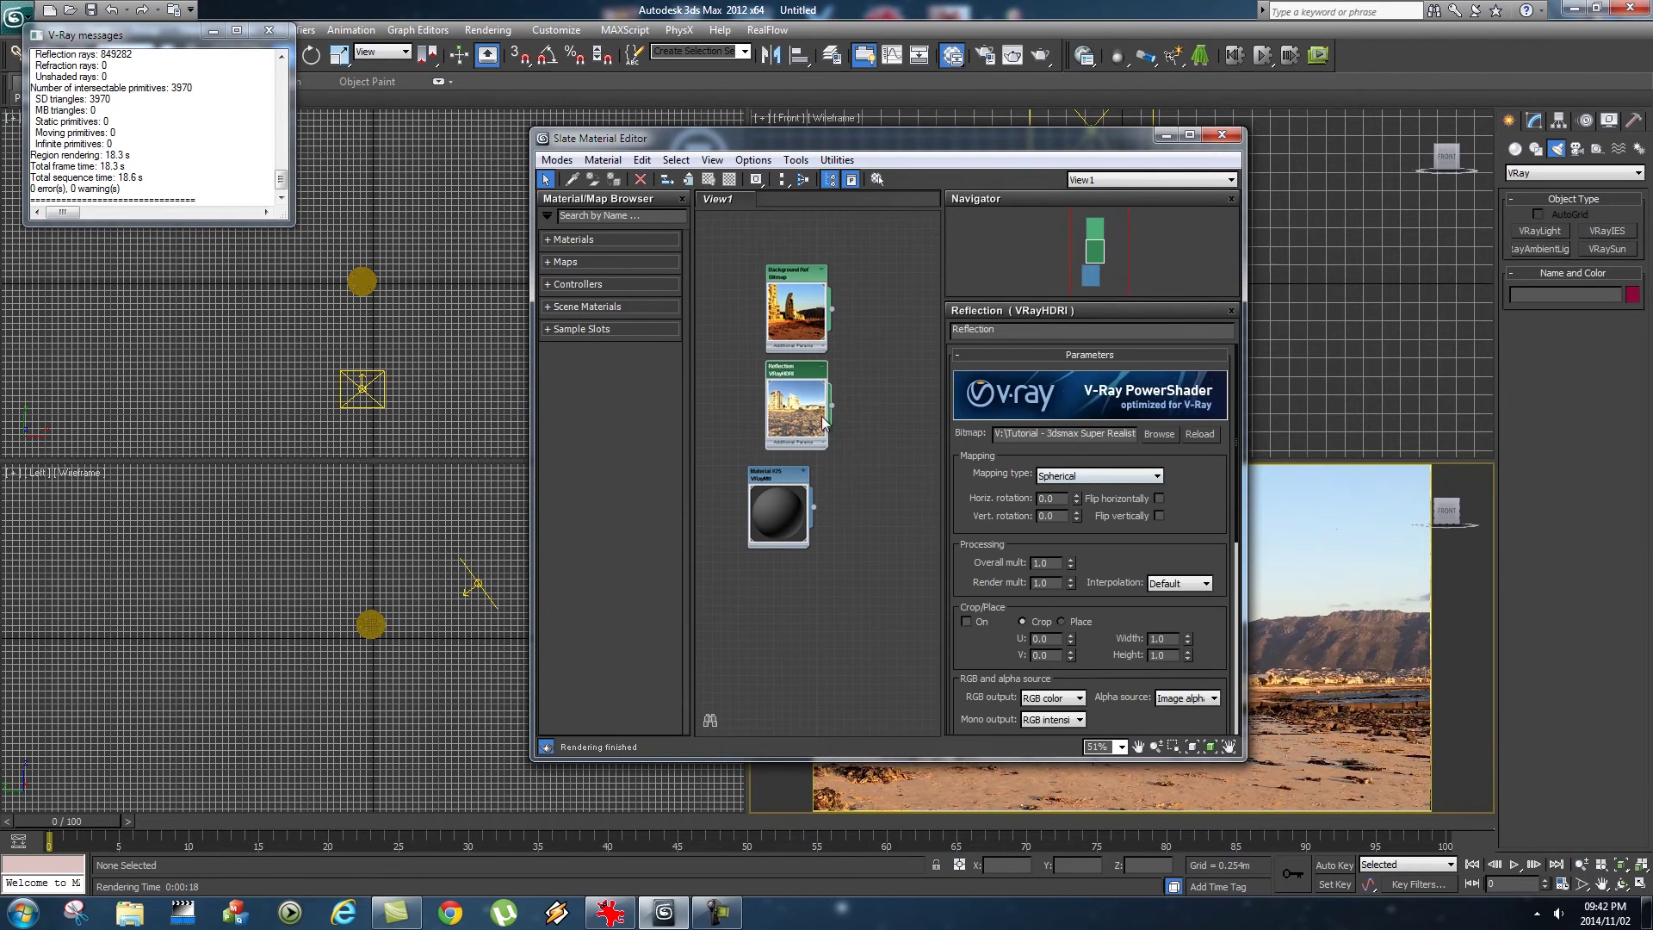
{"action": "scroll", "coordinate": [870, 448], "scroll_direction": "up", "scroll_amount": 6}
{"action": "middle_click_drag", "start_coordinate": [869, 448], "coordinate": [895, 501]}
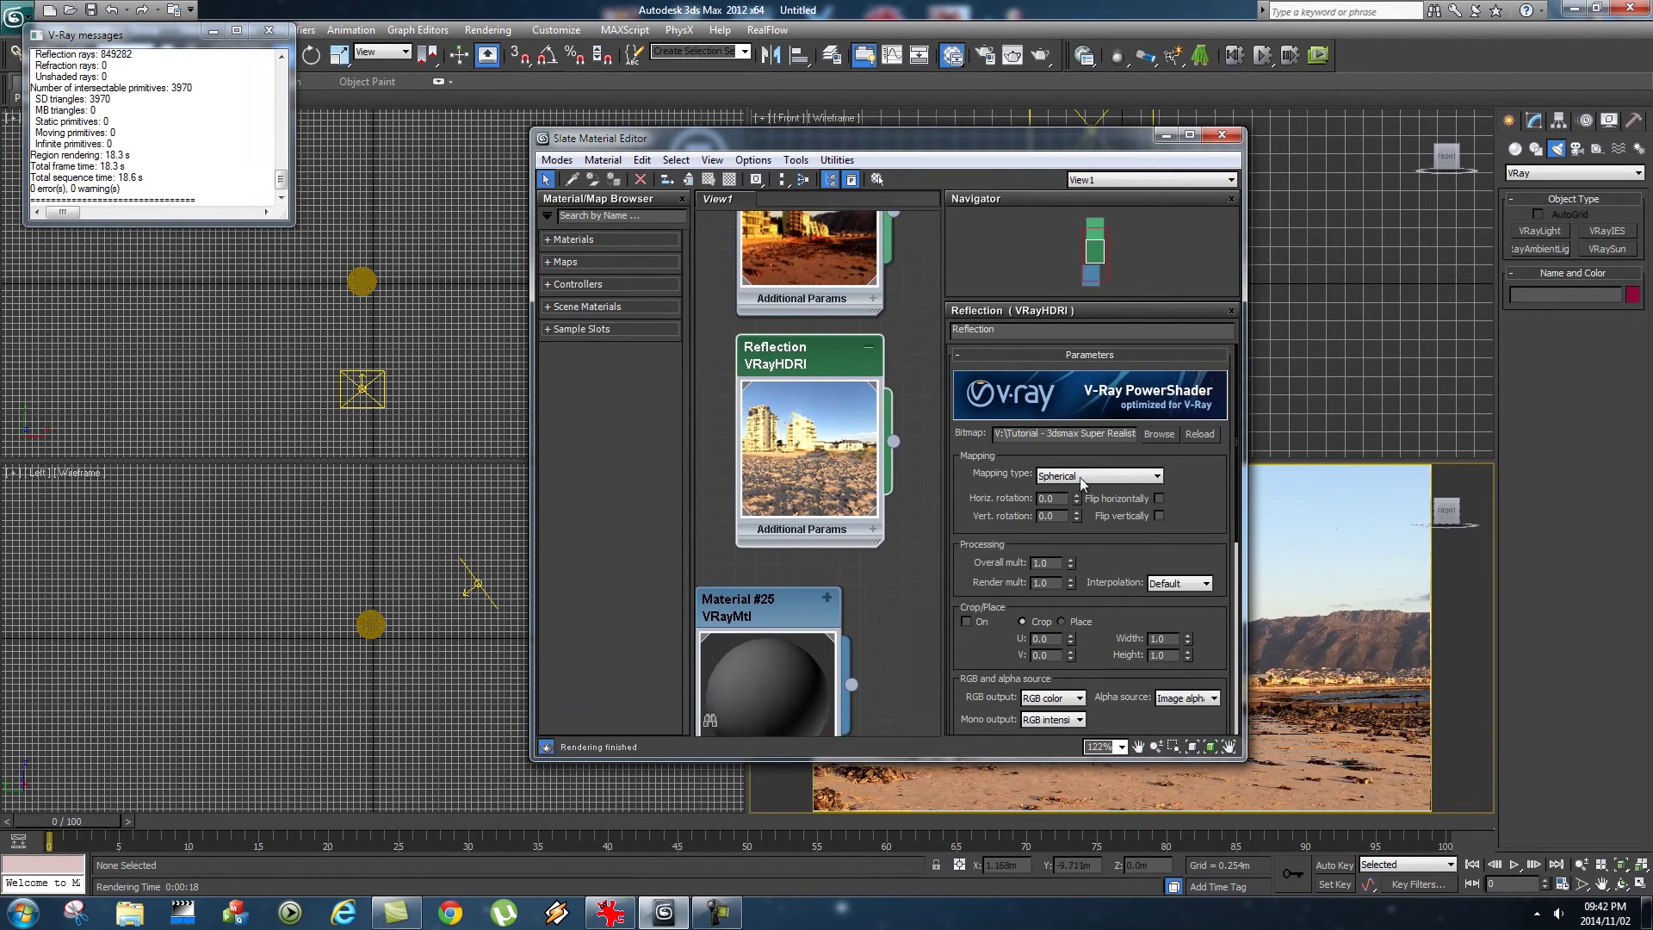
{"action": "mouse_move", "coordinate": [1074, 497]}
{"action": "left_mouse_down"}
{"action": "mouse_move", "coordinate": [1068, 451]}
{"action": "mouse_move", "coordinate": [1076, 525]}
{"action": "left_mouse_up"}
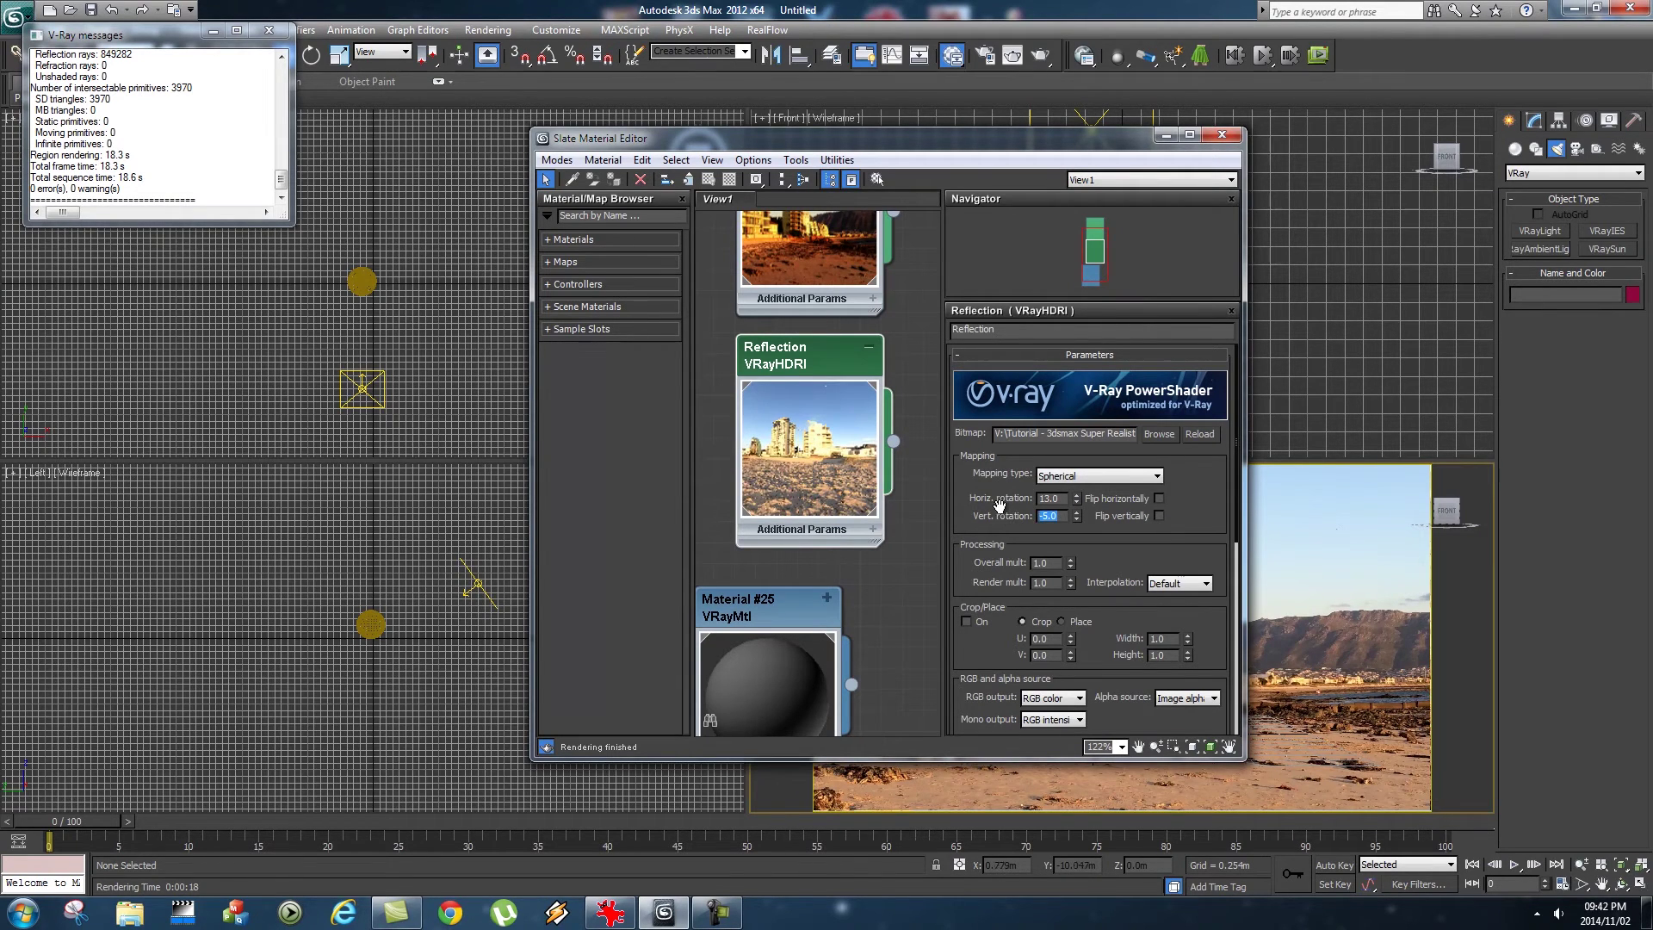
{"action": "type", "text": "0"}
{"action": "key", "text": "Return"}
{"action": "left_click_drag", "start_coordinate": [1079, 495], "coordinate": [1077, 461]}
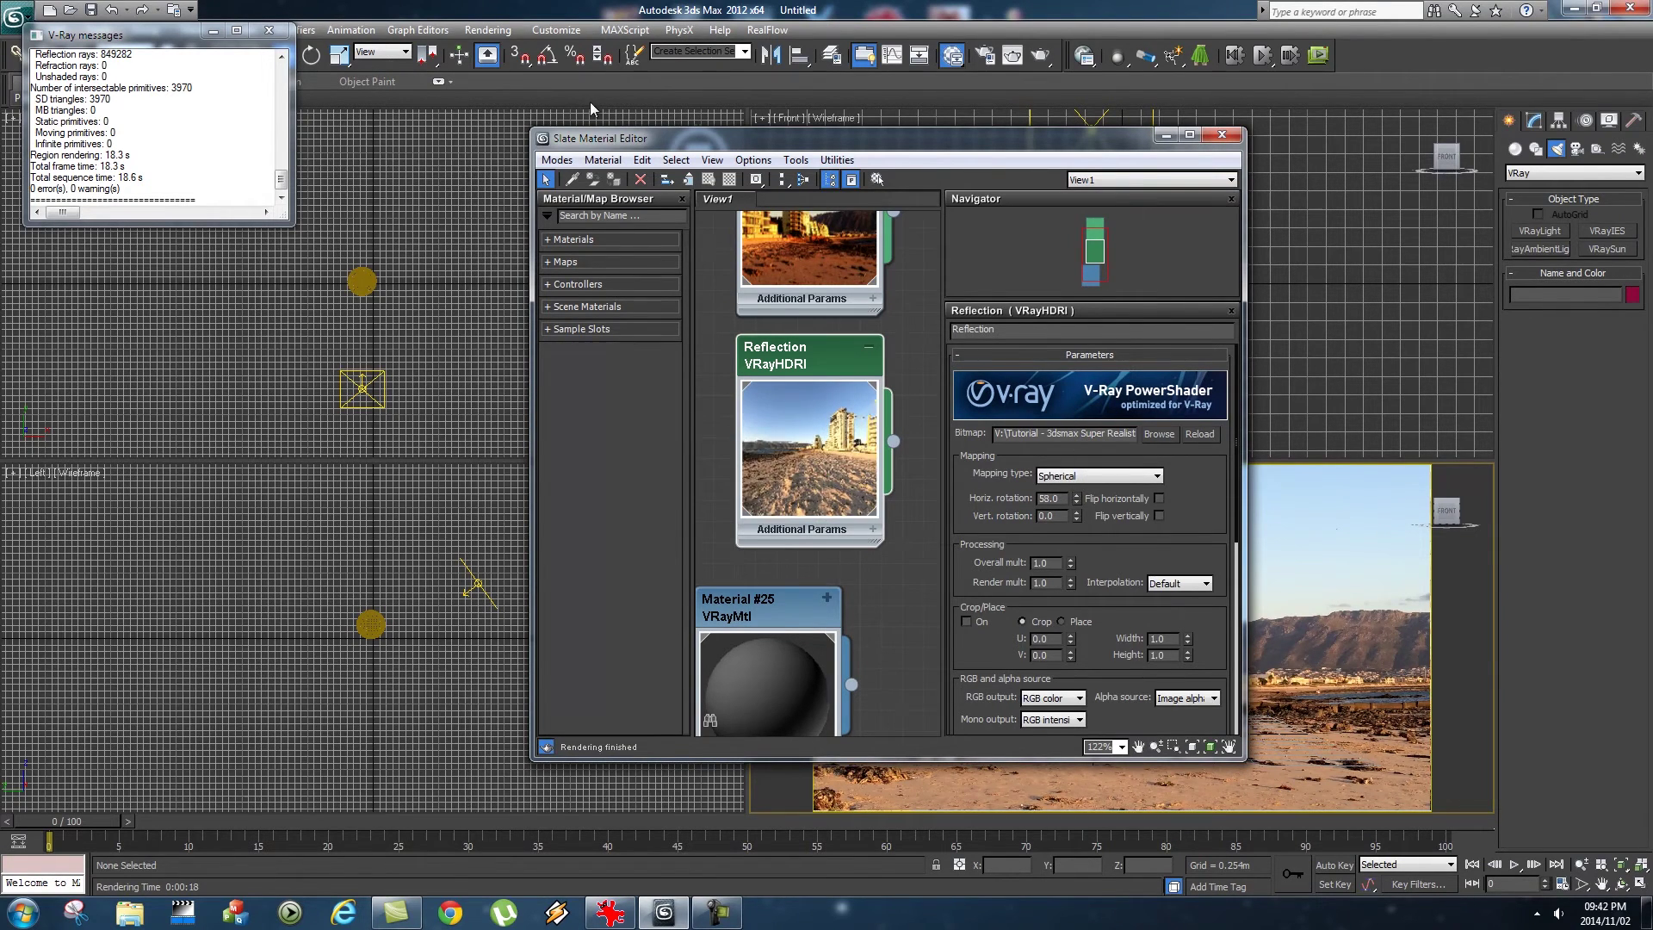
{"action": "left_click", "coordinate": [487, 29]}
{"action": "left_click", "coordinate": [496, 46]}
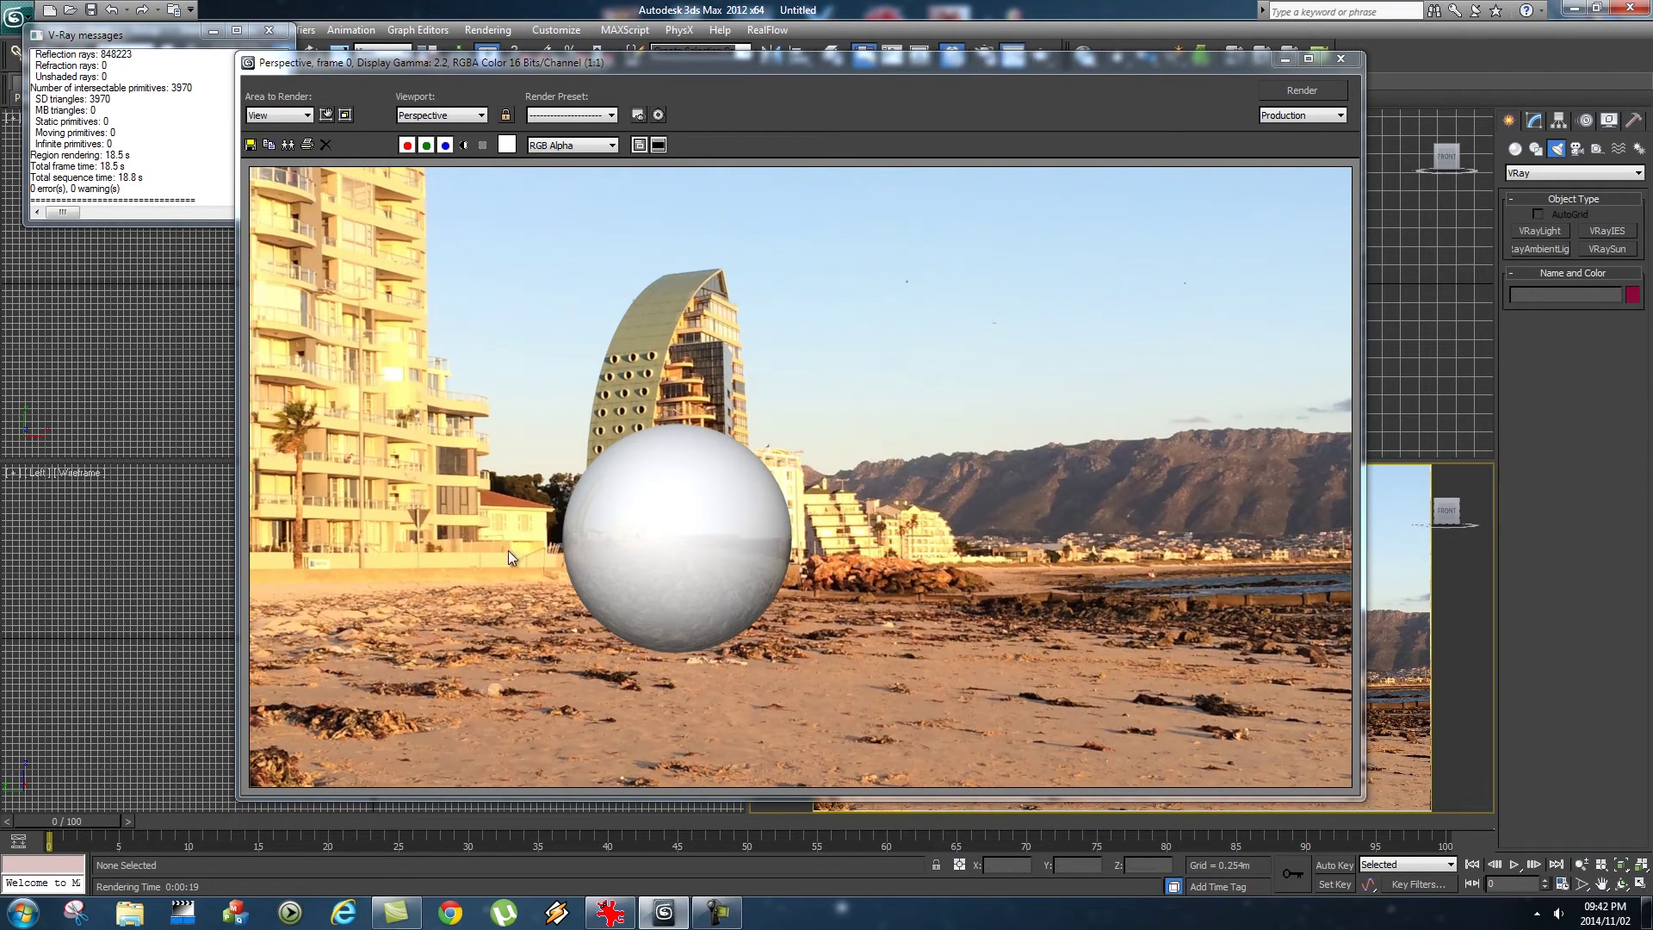
Turn on V-Ray GI with Light cache as the primary bounce engine and re-render.
{"action": "left_click", "coordinate": [1340, 62]}
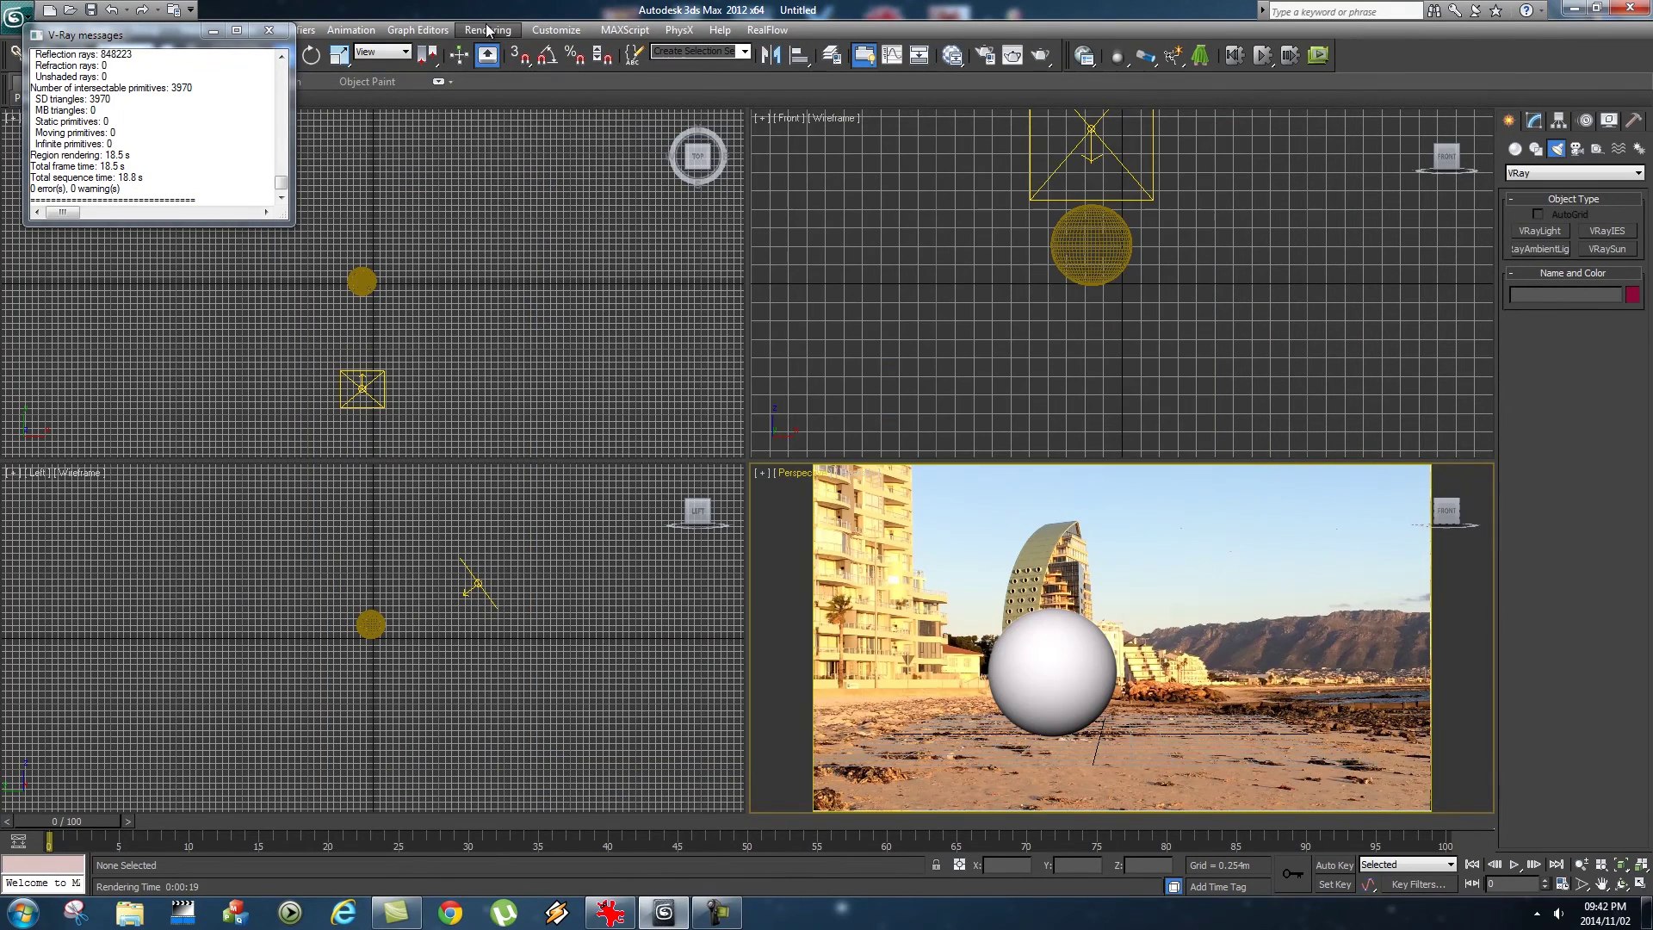
{"action": "left_click", "coordinate": [487, 30]}
{"action": "left_click", "coordinate": [508, 66]}
{"action": "left_click_drag", "start_coordinate": [996, 142], "coordinate": [795, 156]}
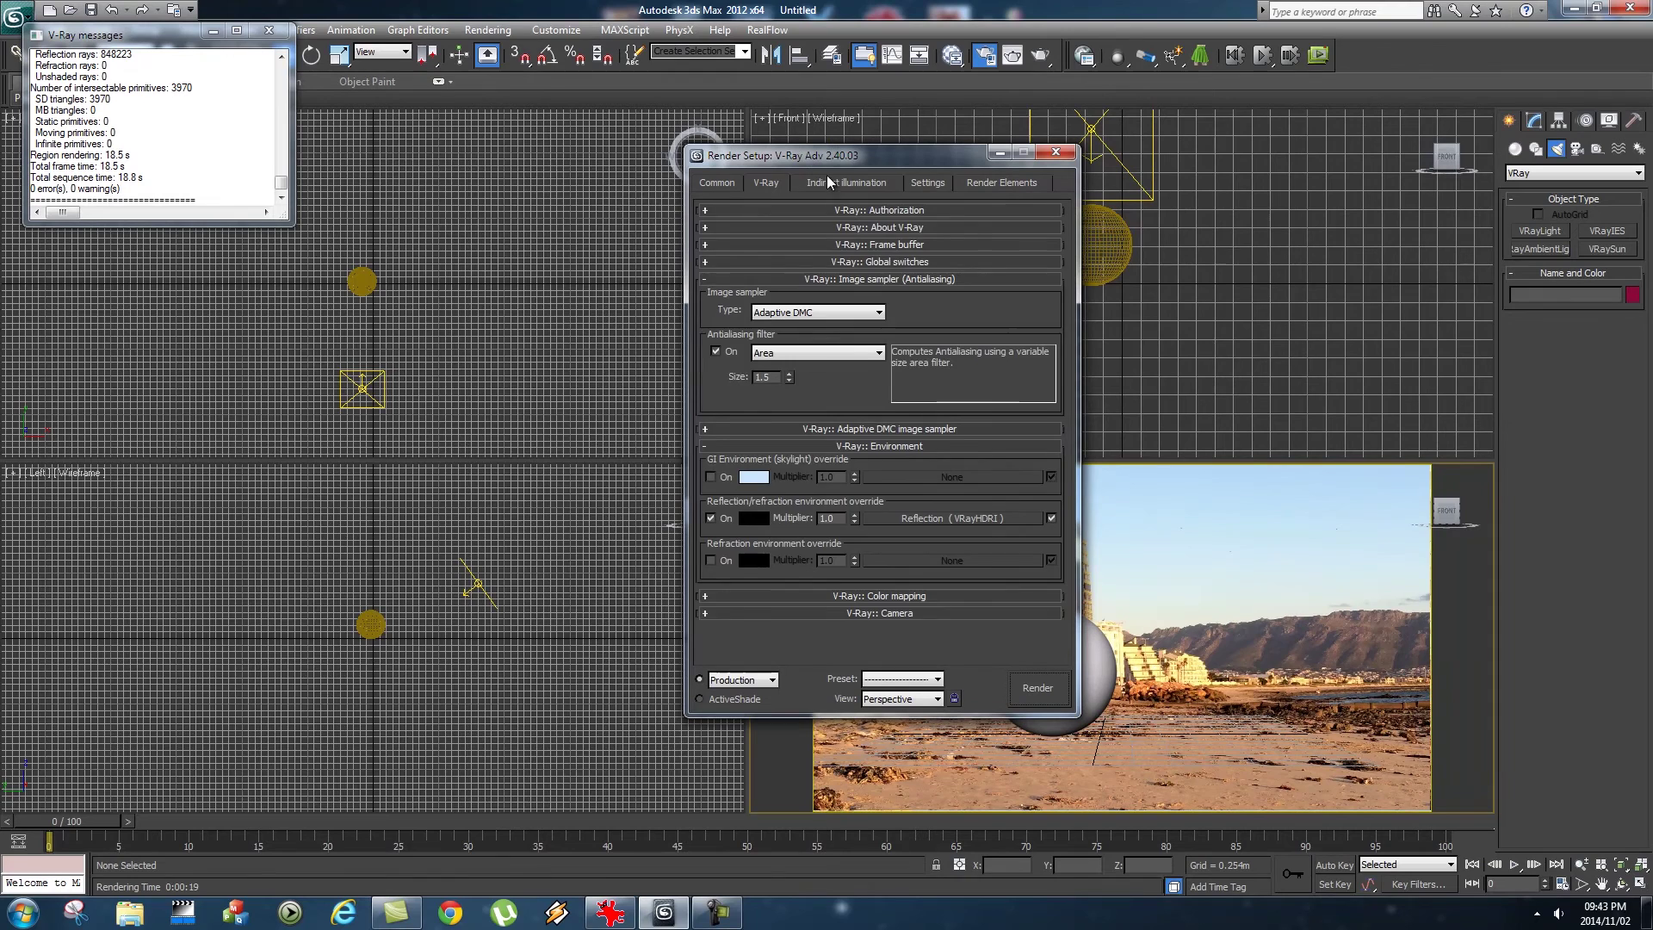
{"action": "left_click", "coordinate": [875, 180]}
{"action": "left_click", "coordinate": [710, 232]}
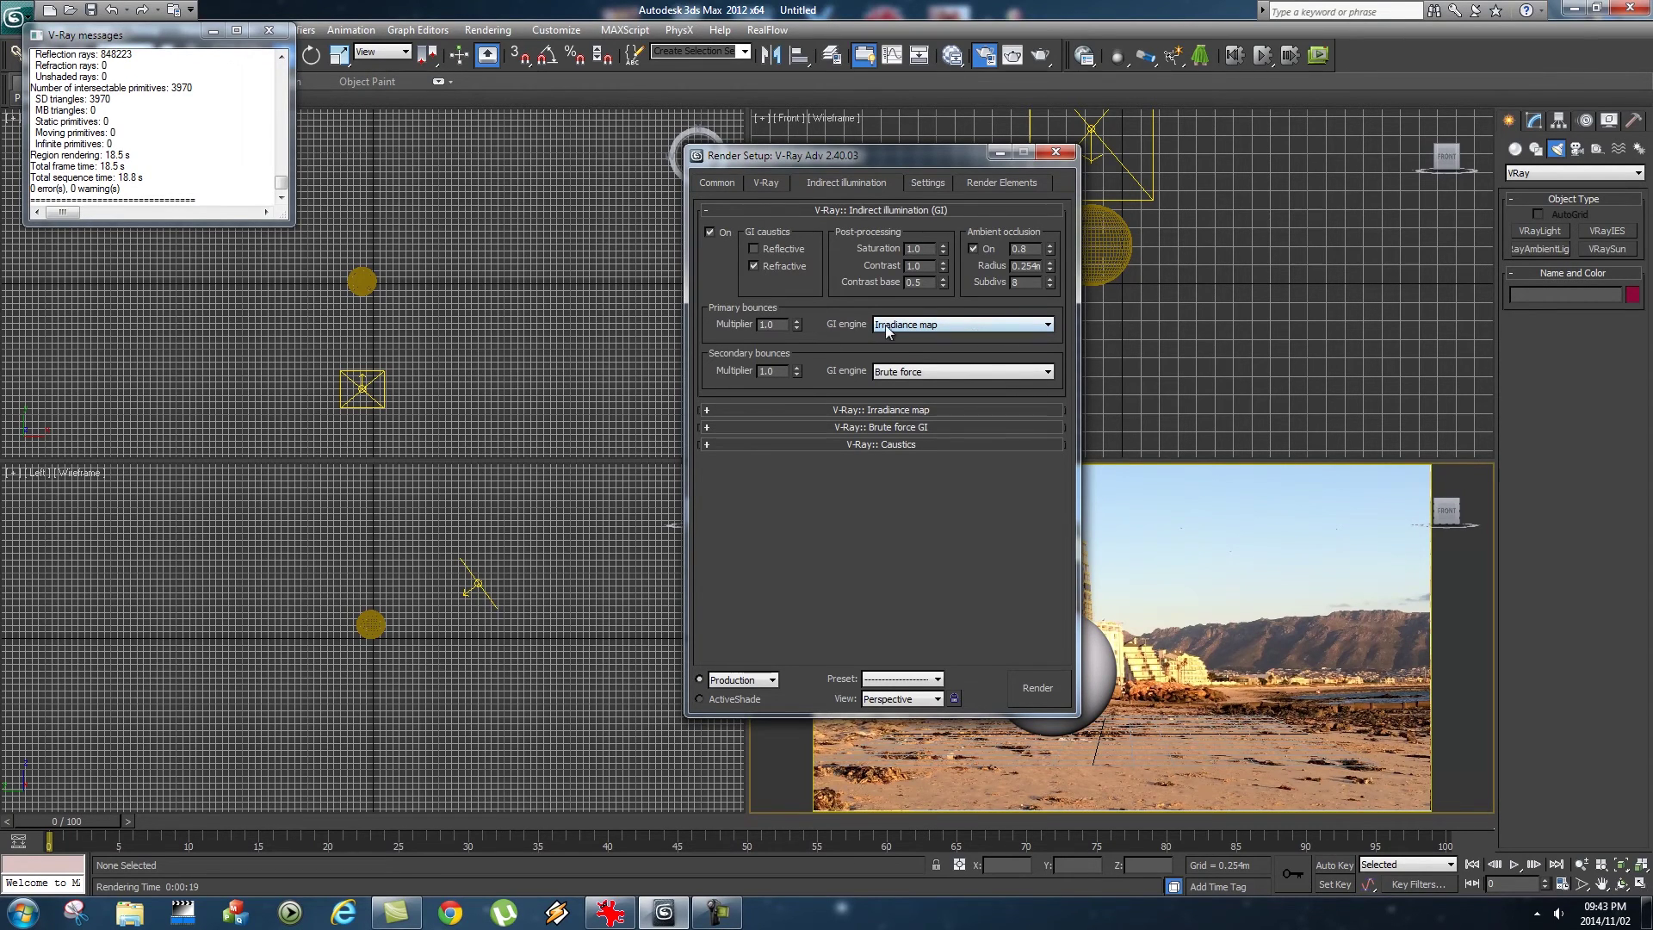
{"action": "left_click", "coordinate": [915, 324]}
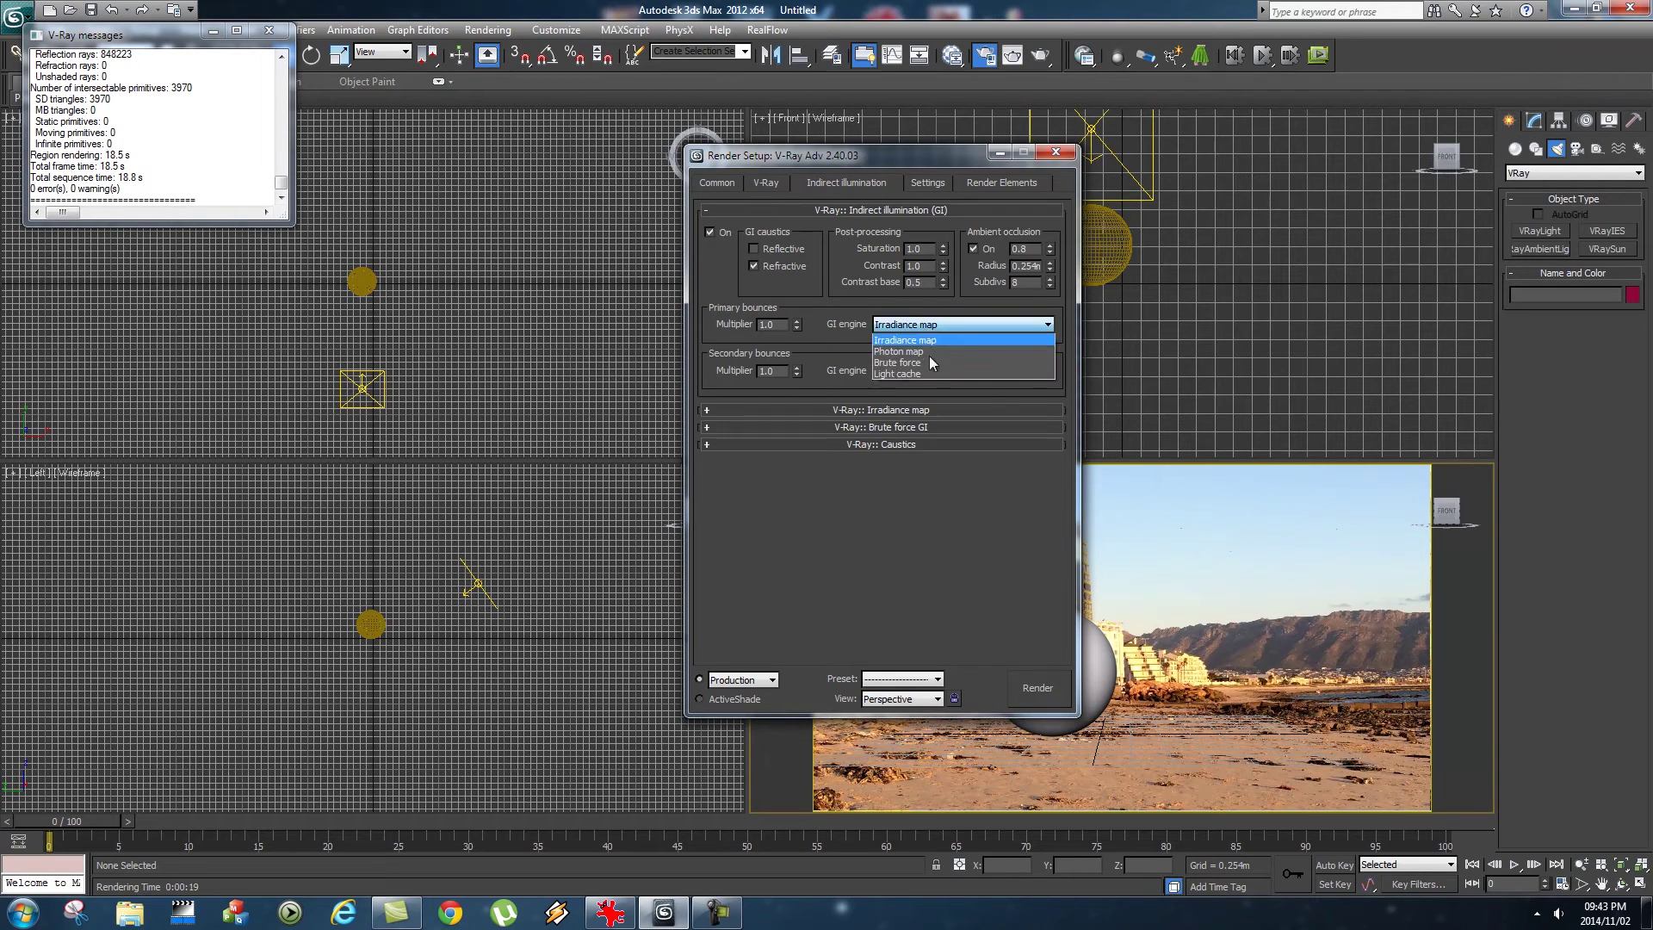
{"action": "left_click", "coordinate": [903, 377]}
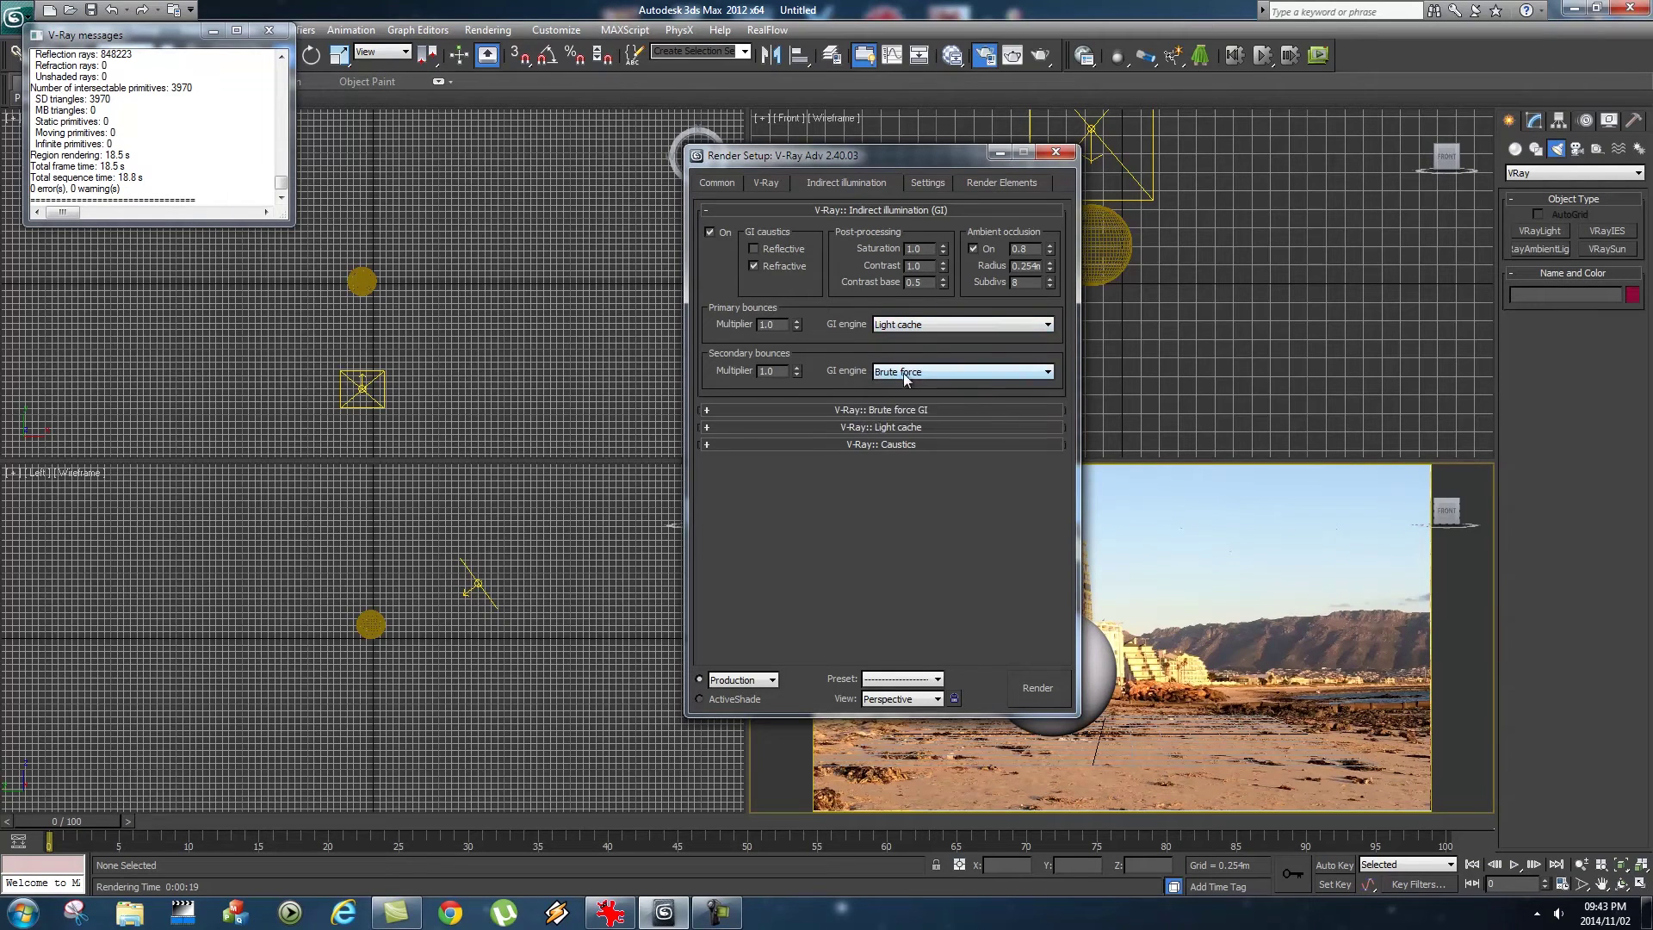
{"action": "left_click", "coordinate": [1038, 689]}
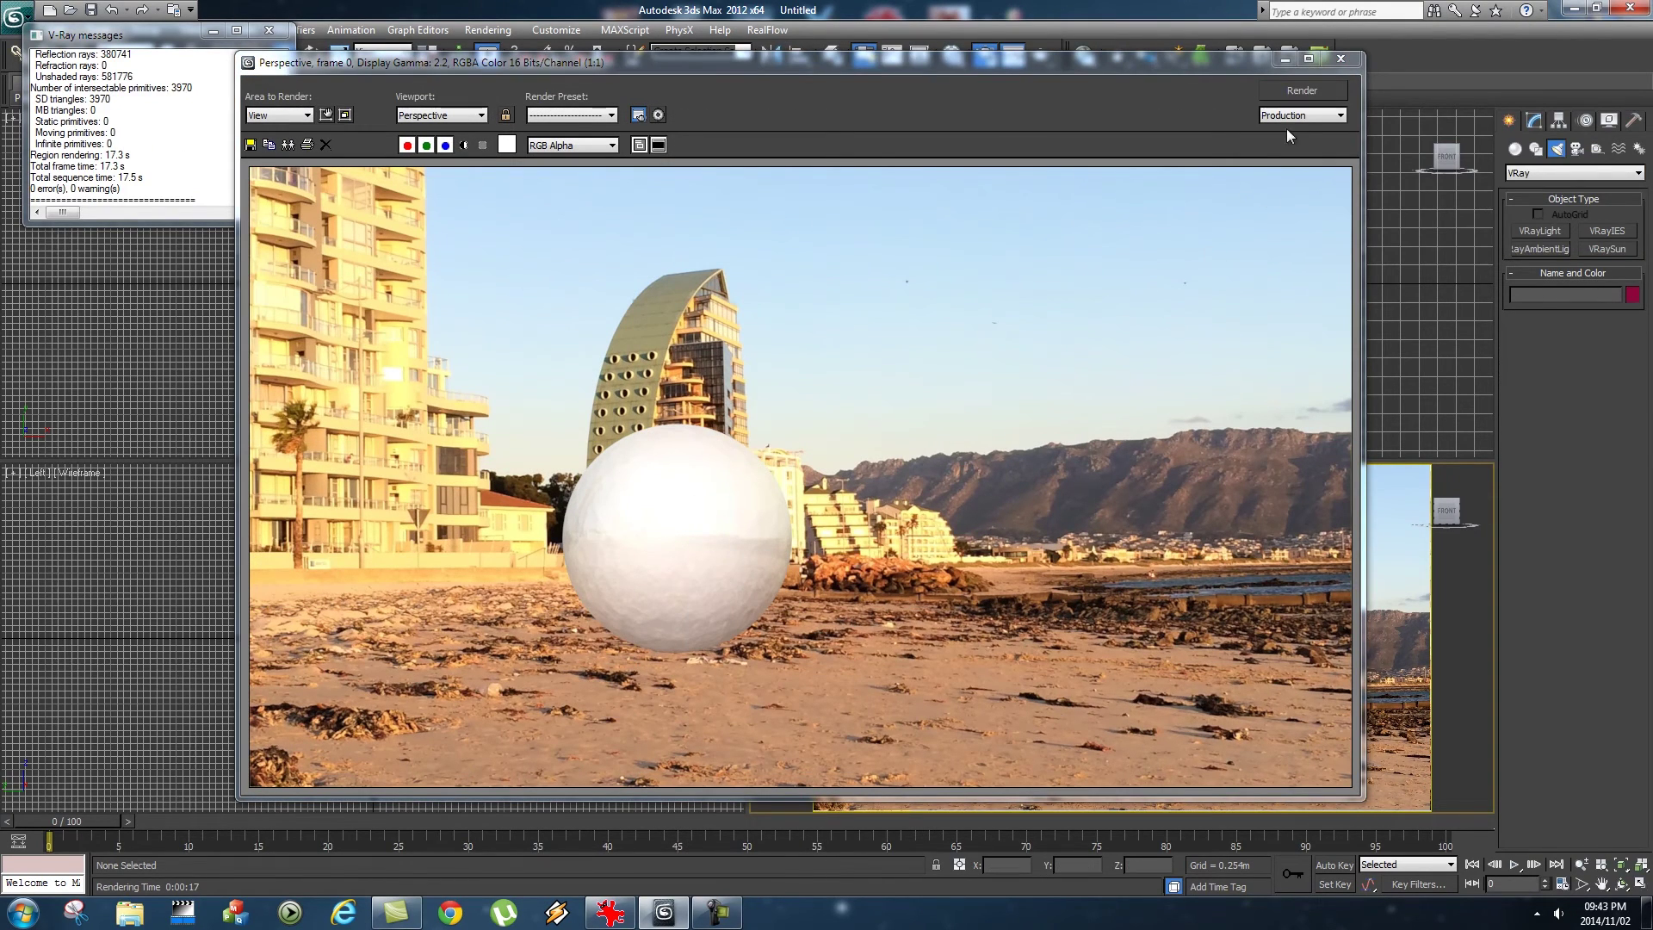
{"action": "left_click", "coordinate": [1340, 59]}
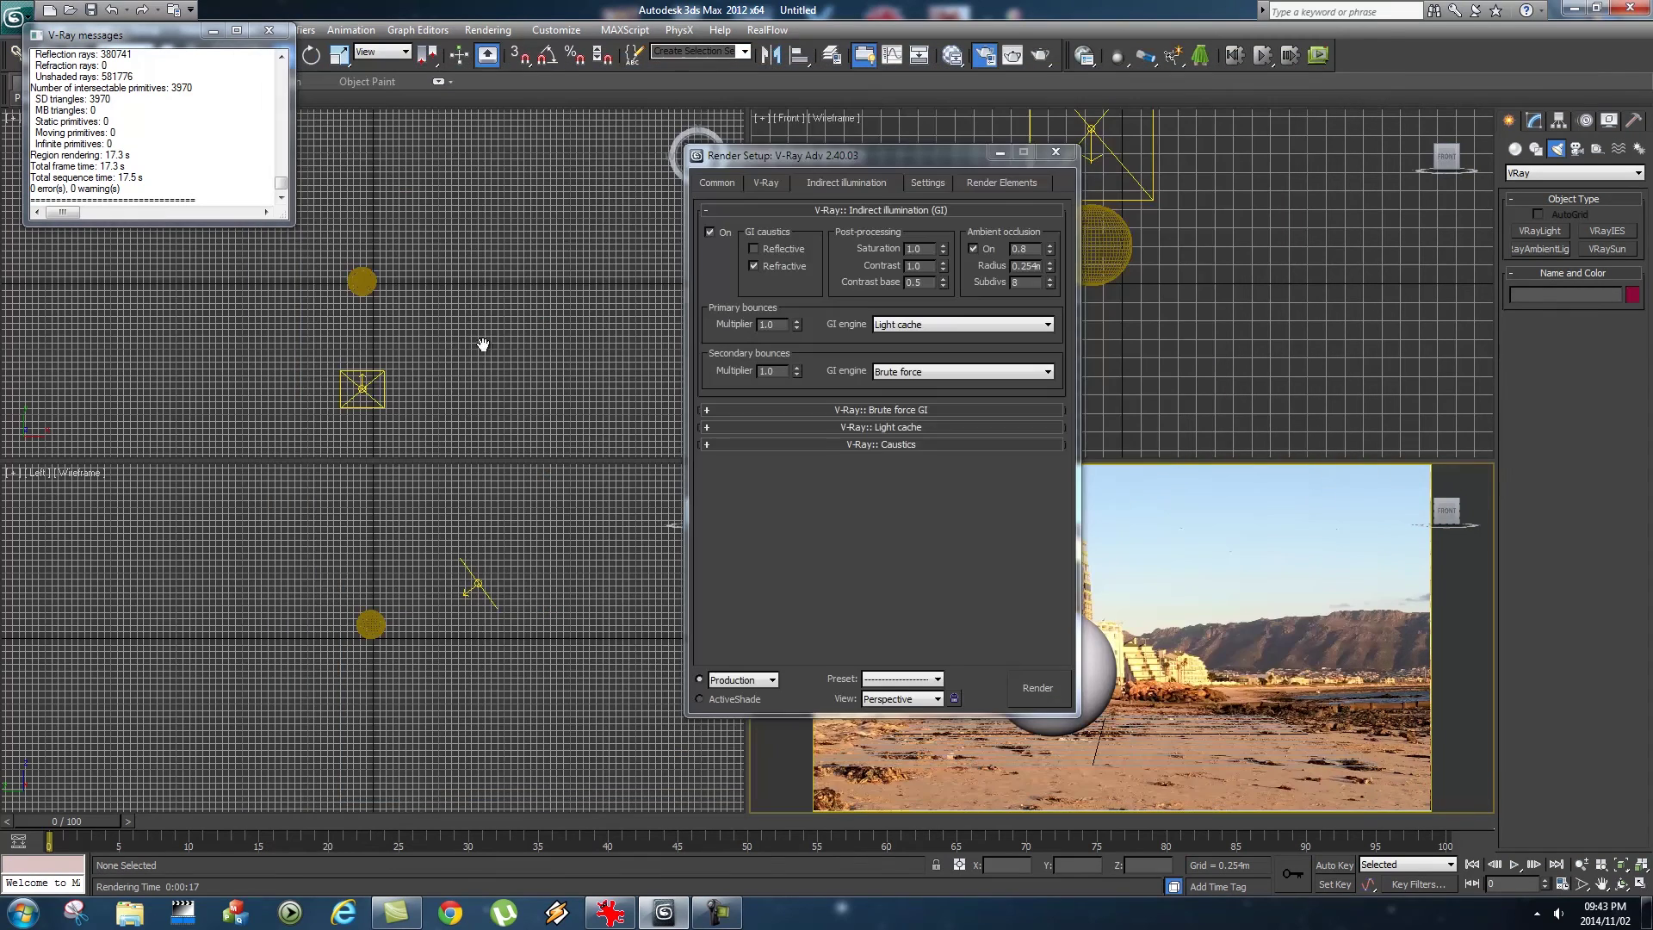
Lower VRayLight001's multiplier from 30 to 20 and render a test frame.
{"action": "left_click", "coordinate": [351, 393]}
{"action": "left_click", "coordinate": [1541, 121]}
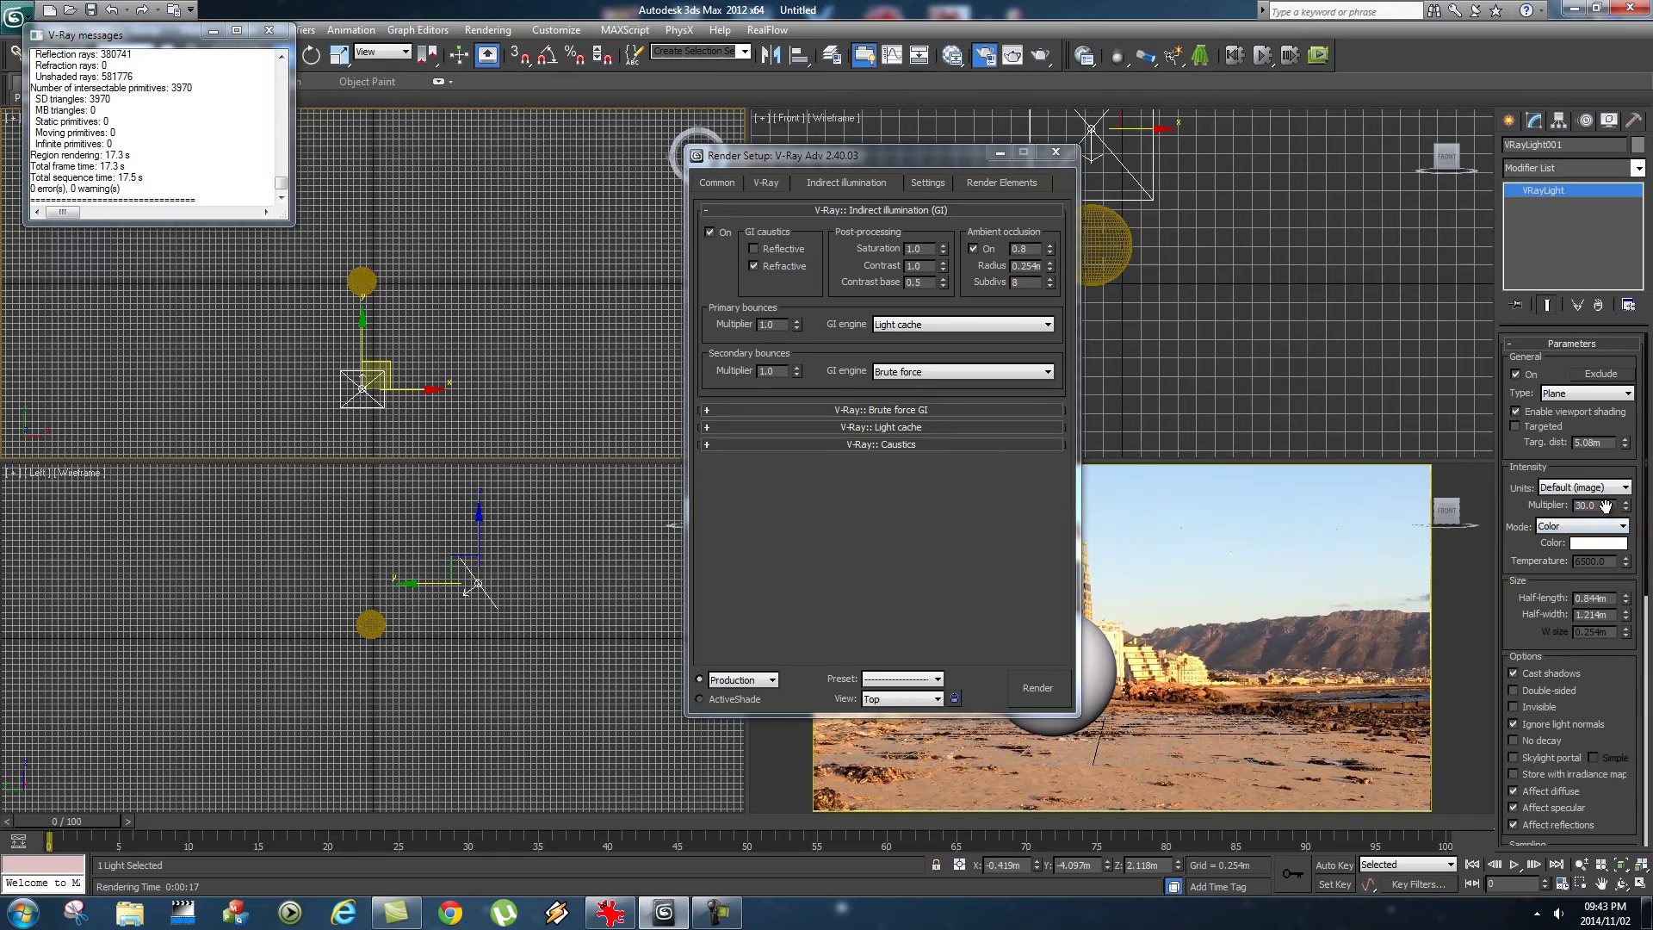
{"action": "left_click_drag", "start_coordinate": [1608, 505], "coordinate": [1537, 500]}
{"action": "type", "text": "20"}
{"action": "key", "text": "Return"}
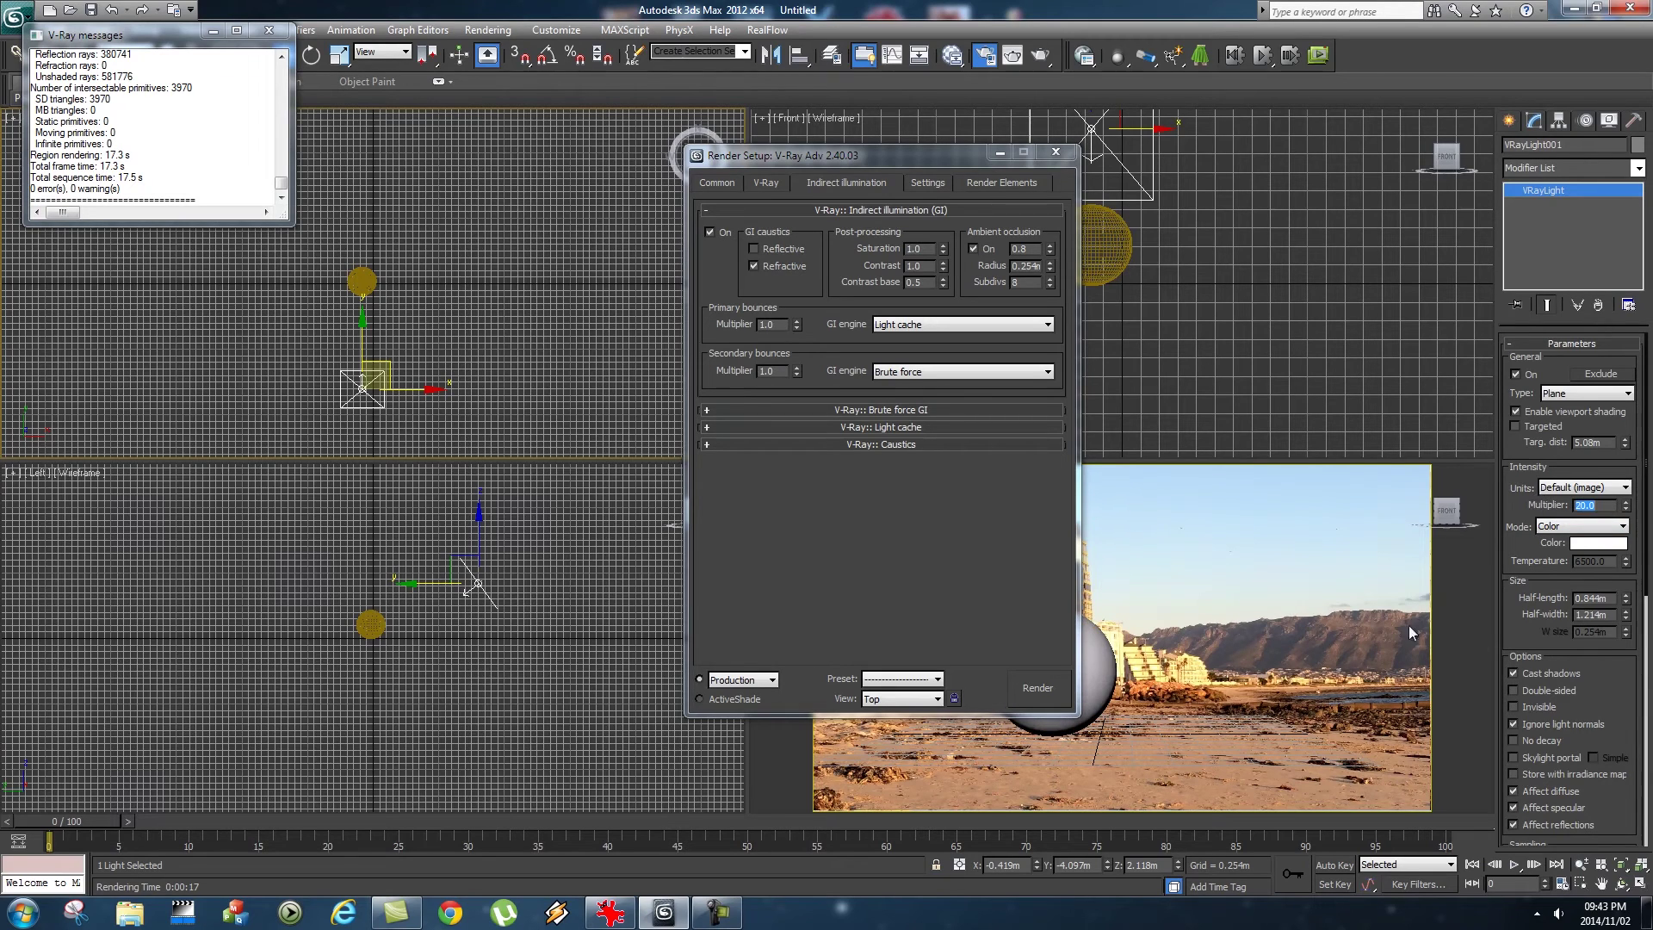
{"action": "left_click", "coordinate": [1037, 688]}
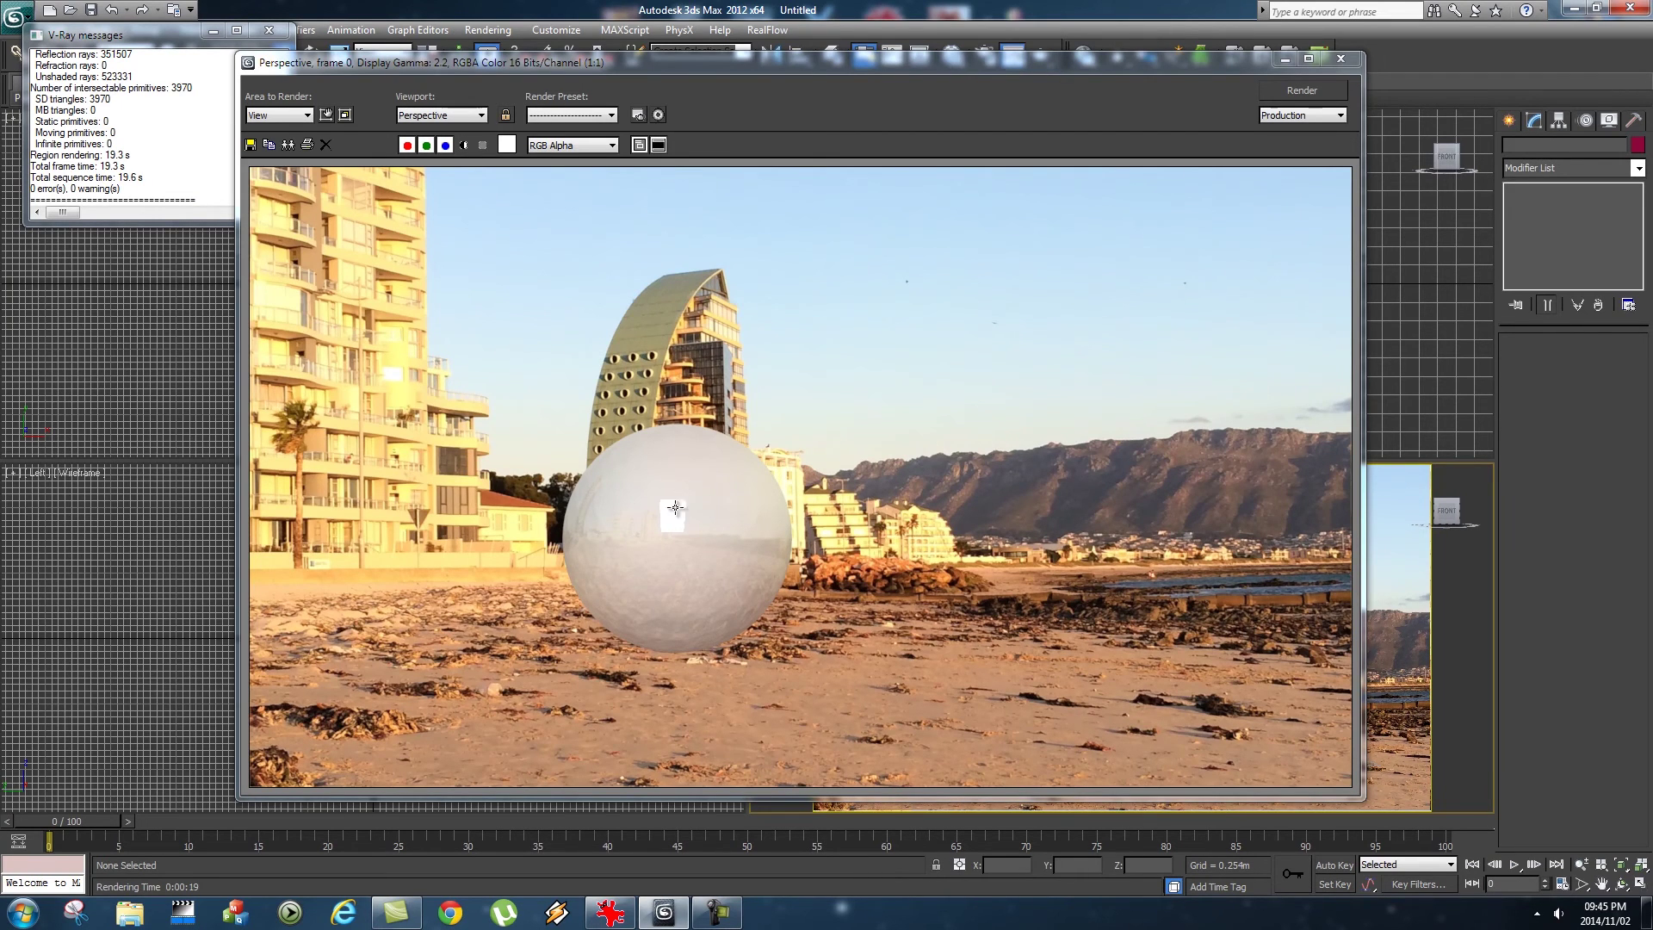
{"action": "left_click", "coordinate": [1341, 59]}
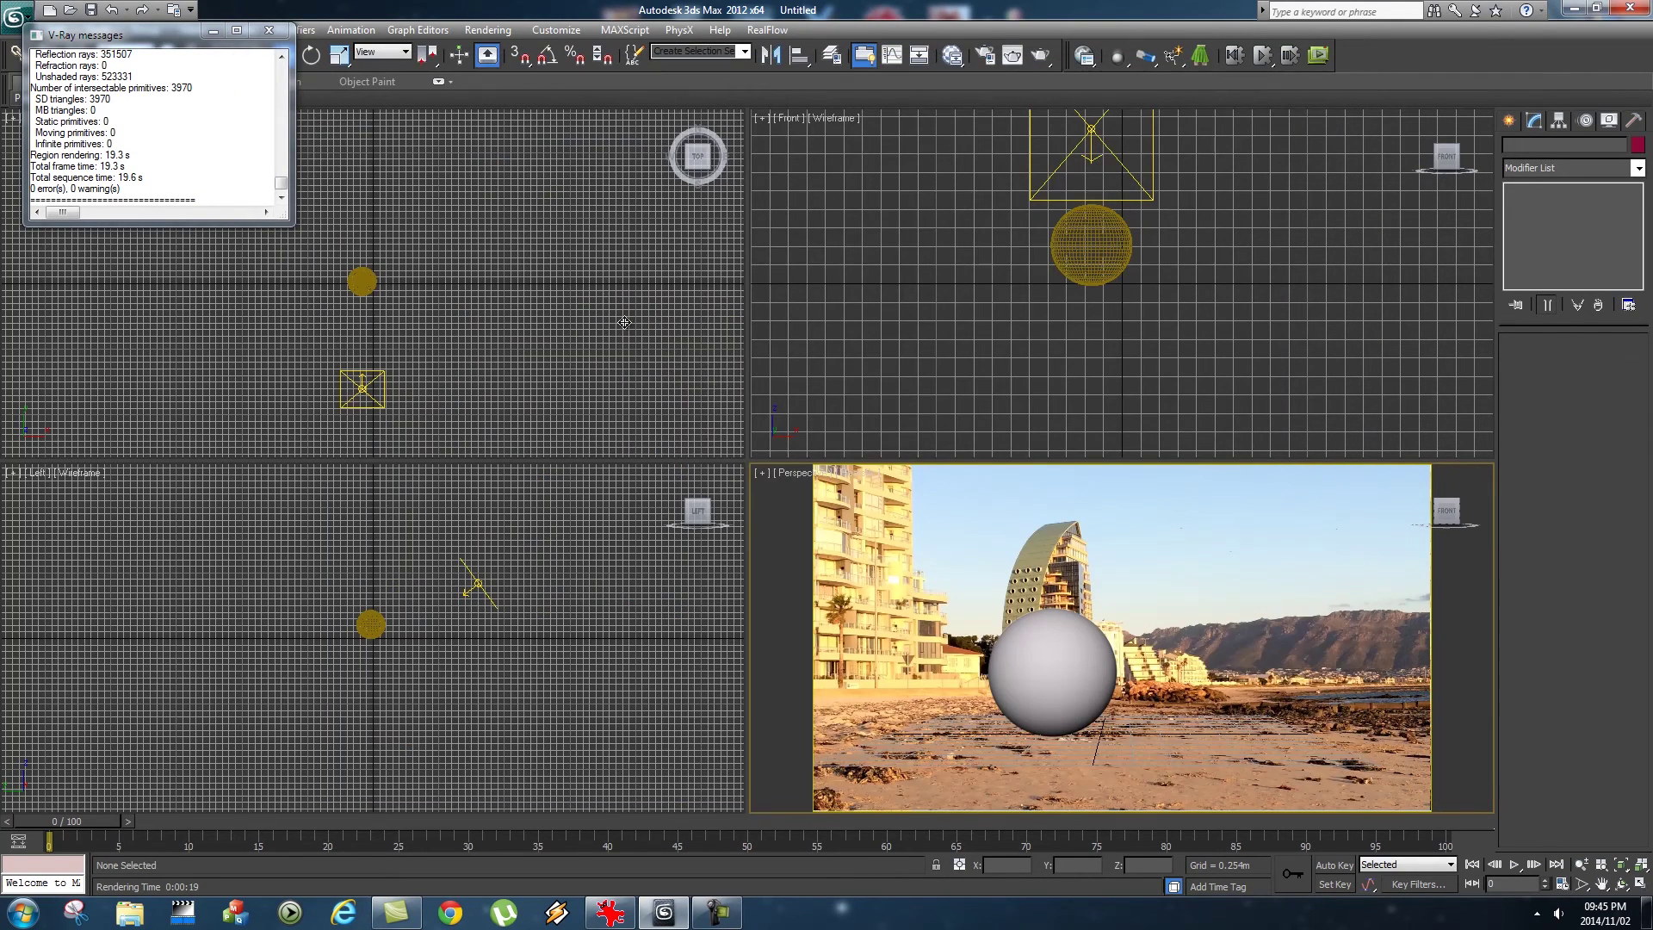
Uncheck Affect reflections on the plane light and render again.
{"action": "left_click", "coordinate": [374, 379]}
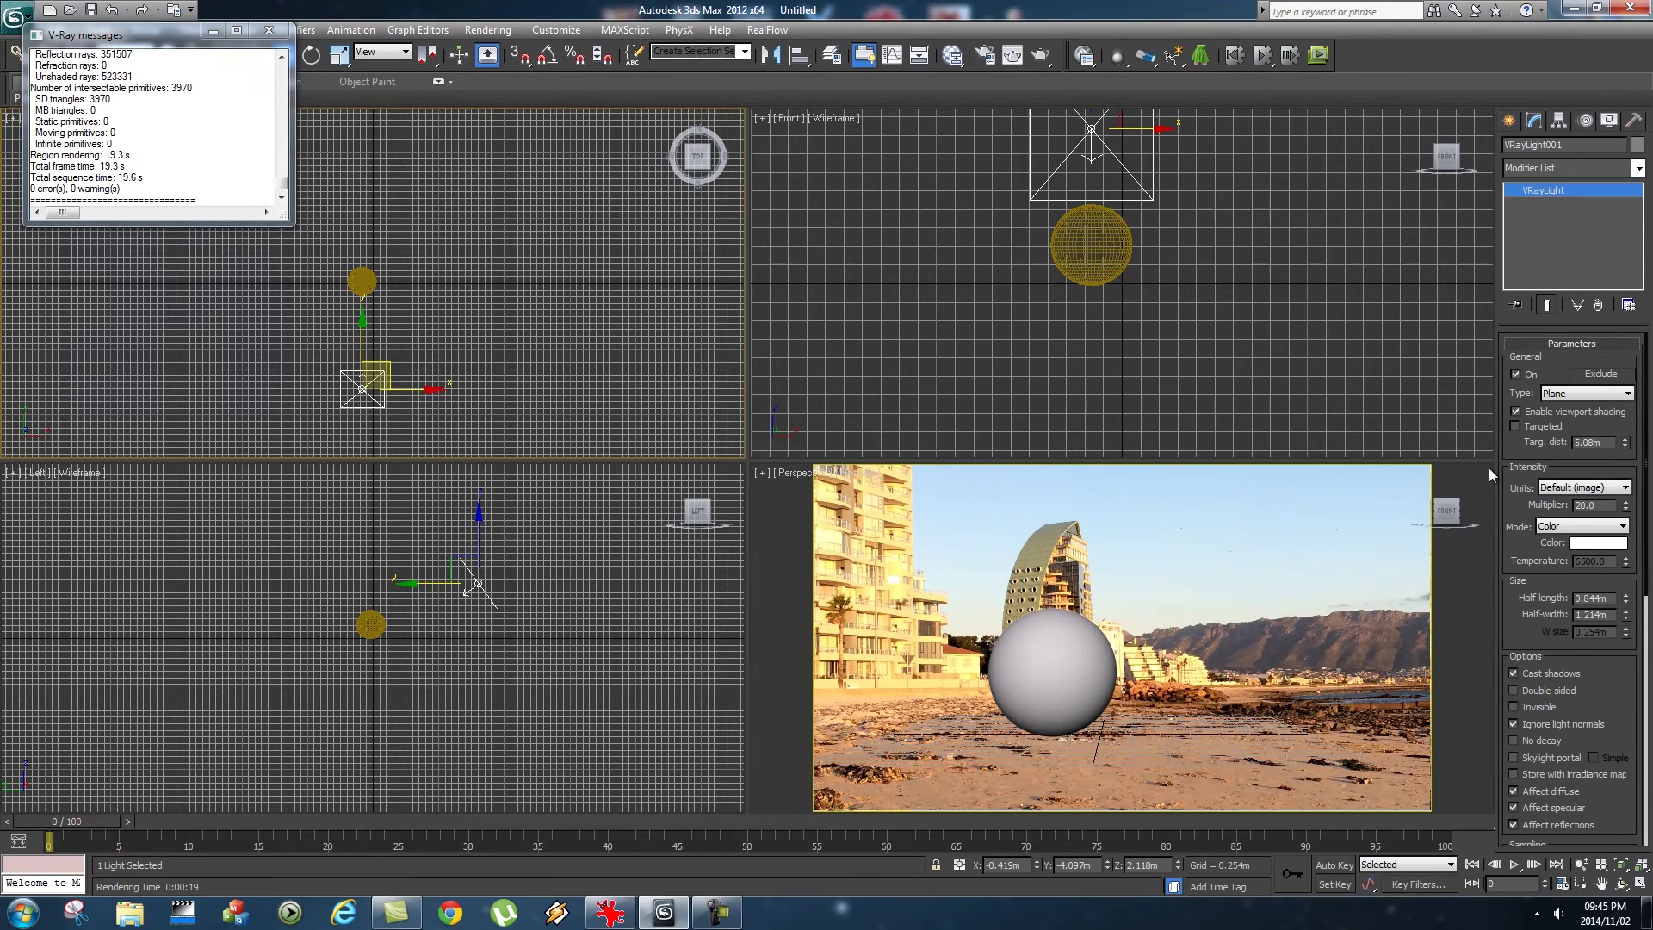
{"action": "scroll", "coordinate": [1532, 534], "scroll_direction": "down", "scroll_amount": 6}
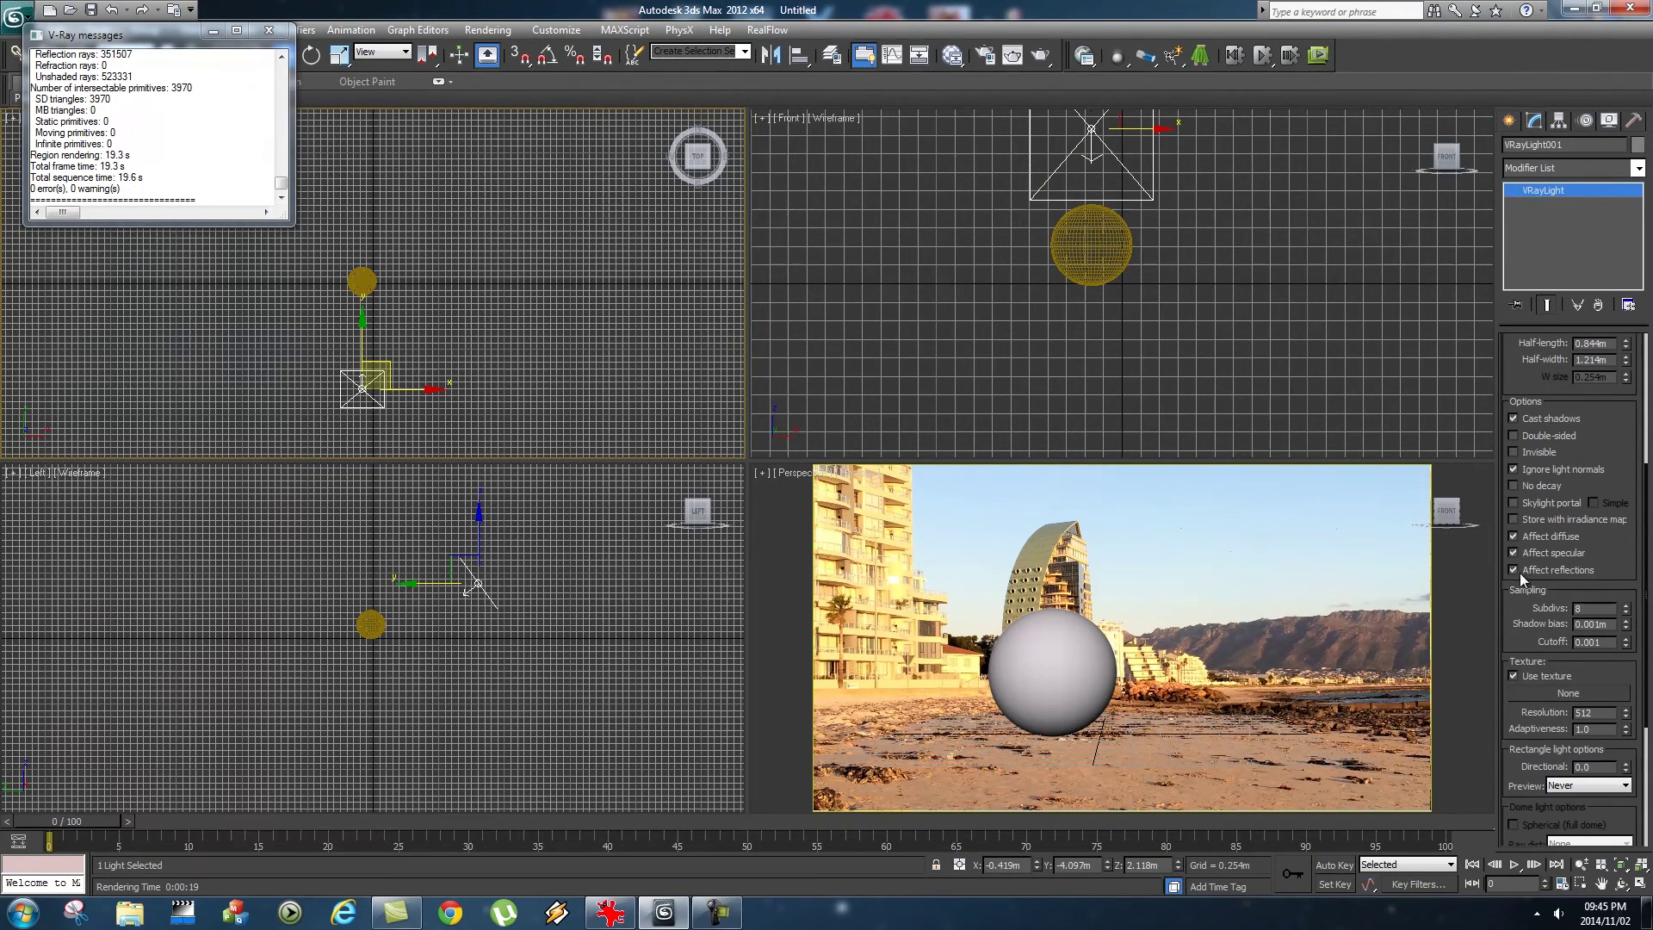
{"action": "left_click", "coordinate": [1158, 499]}
{"action": "left_click", "coordinate": [487, 29]}
{"action": "left_click", "coordinate": [503, 52]}
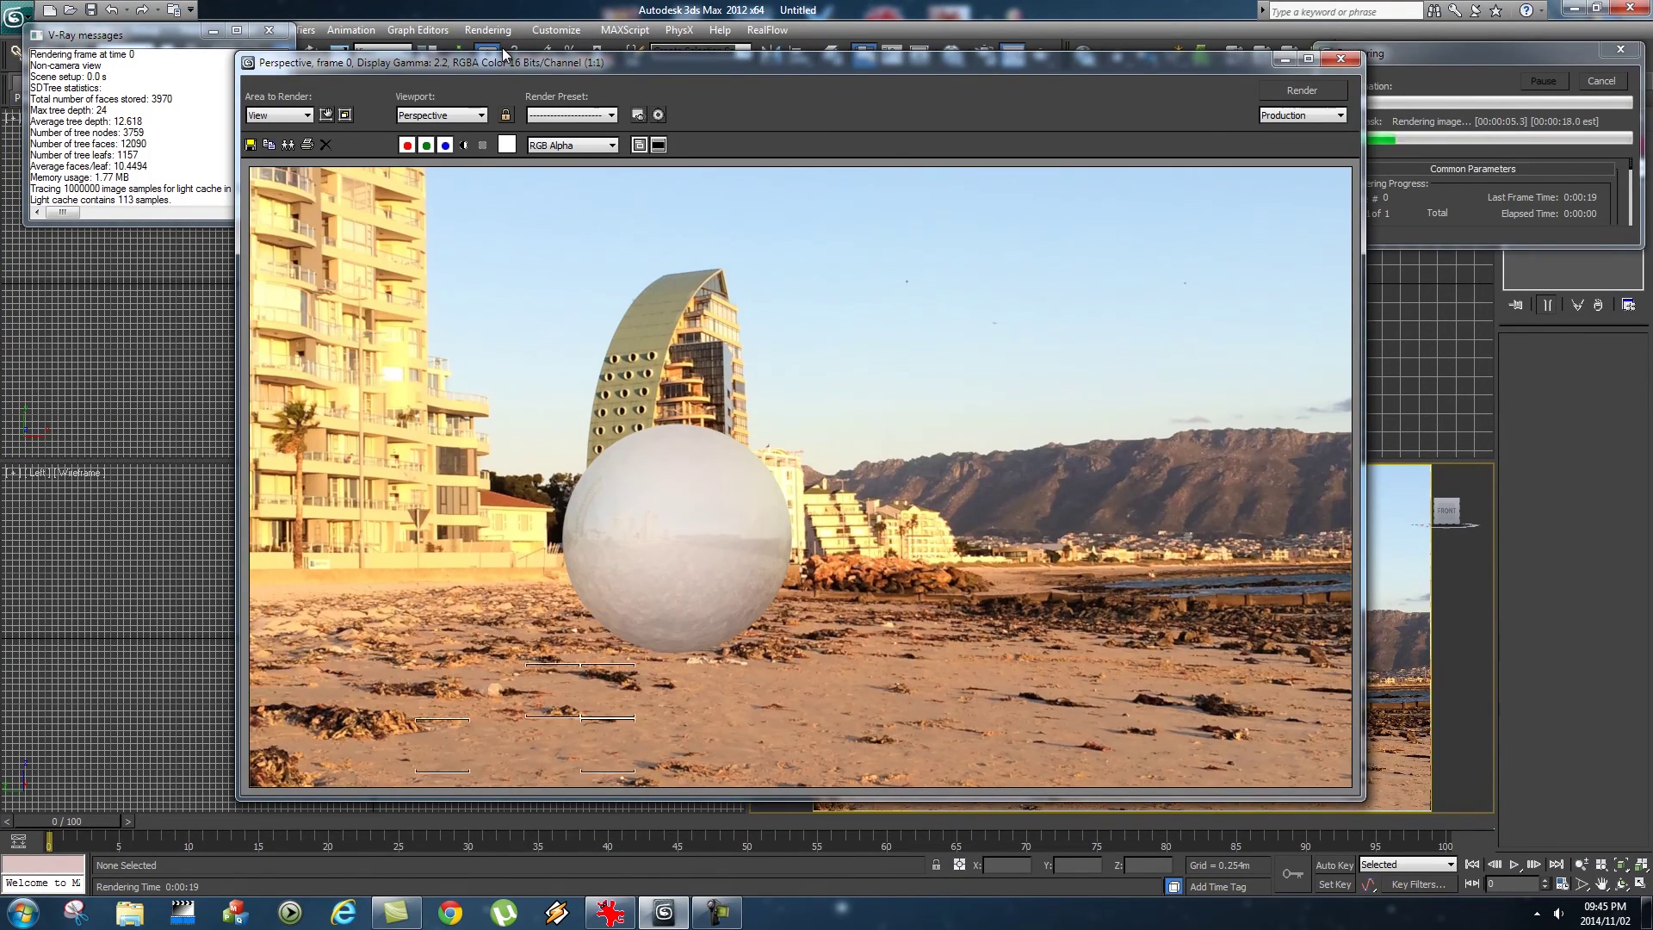
Set Material #25's diffuse colour to a fully saturated blue.
{"action": "left_click", "coordinate": [878, 176]}
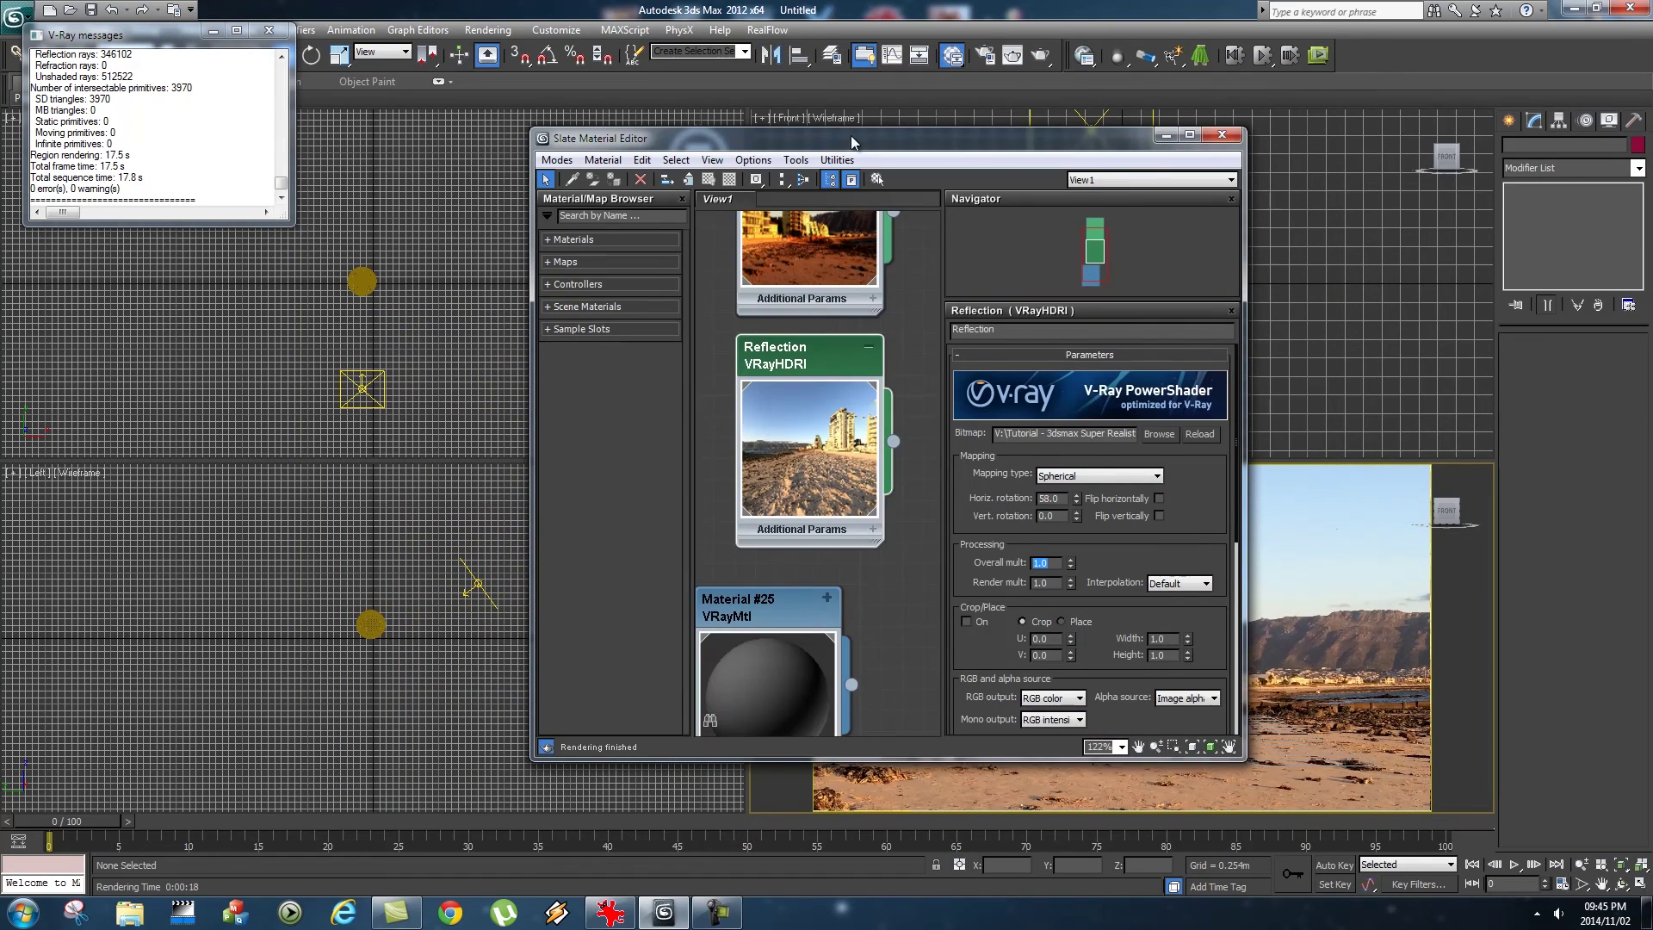
{"action": "scroll", "coordinate": [911, 537], "scroll_direction": "down", "scroll_amount": 3}
{"action": "double_click", "coordinate": [806, 589]}
{"action": "left_click", "coordinate": [1047, 442]}
{"action": "left_click", "coordinate": [435, 114]}
{"action": "left_click_drag", "start_coordinate": [435, 115], "coordinate": [432, 110]}
{"action": "left_click_drag", "start_coordinate": [491, 175], "coordinate": [490, 109]}
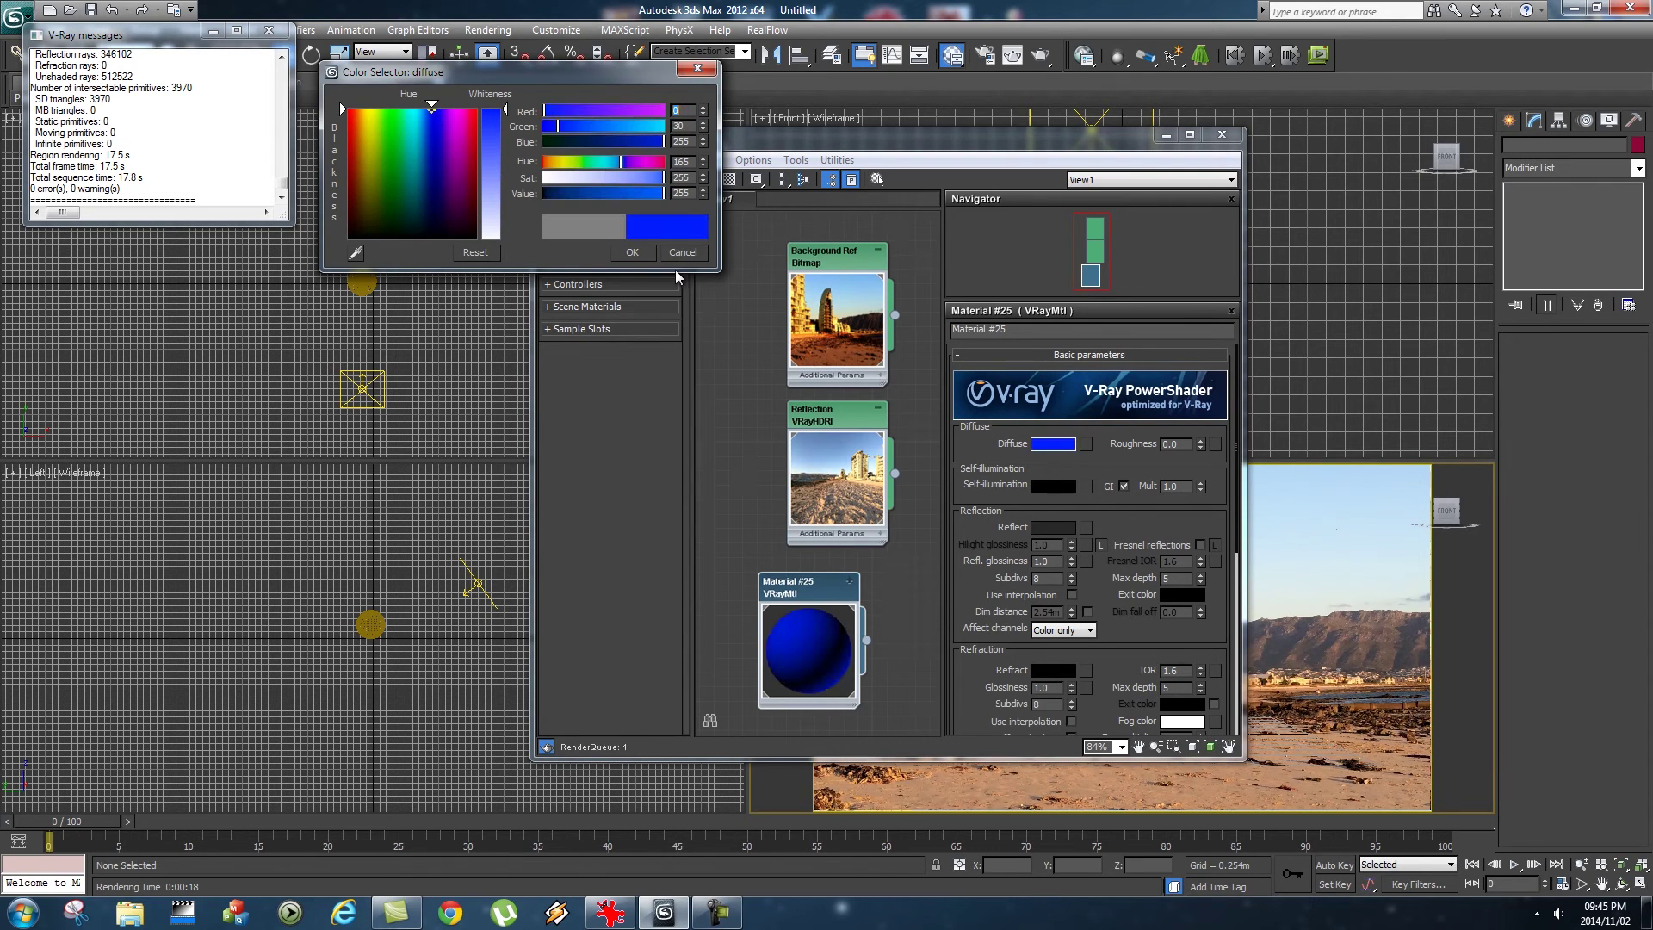
{"action": "left_click", "coordinate": [634, 252]}
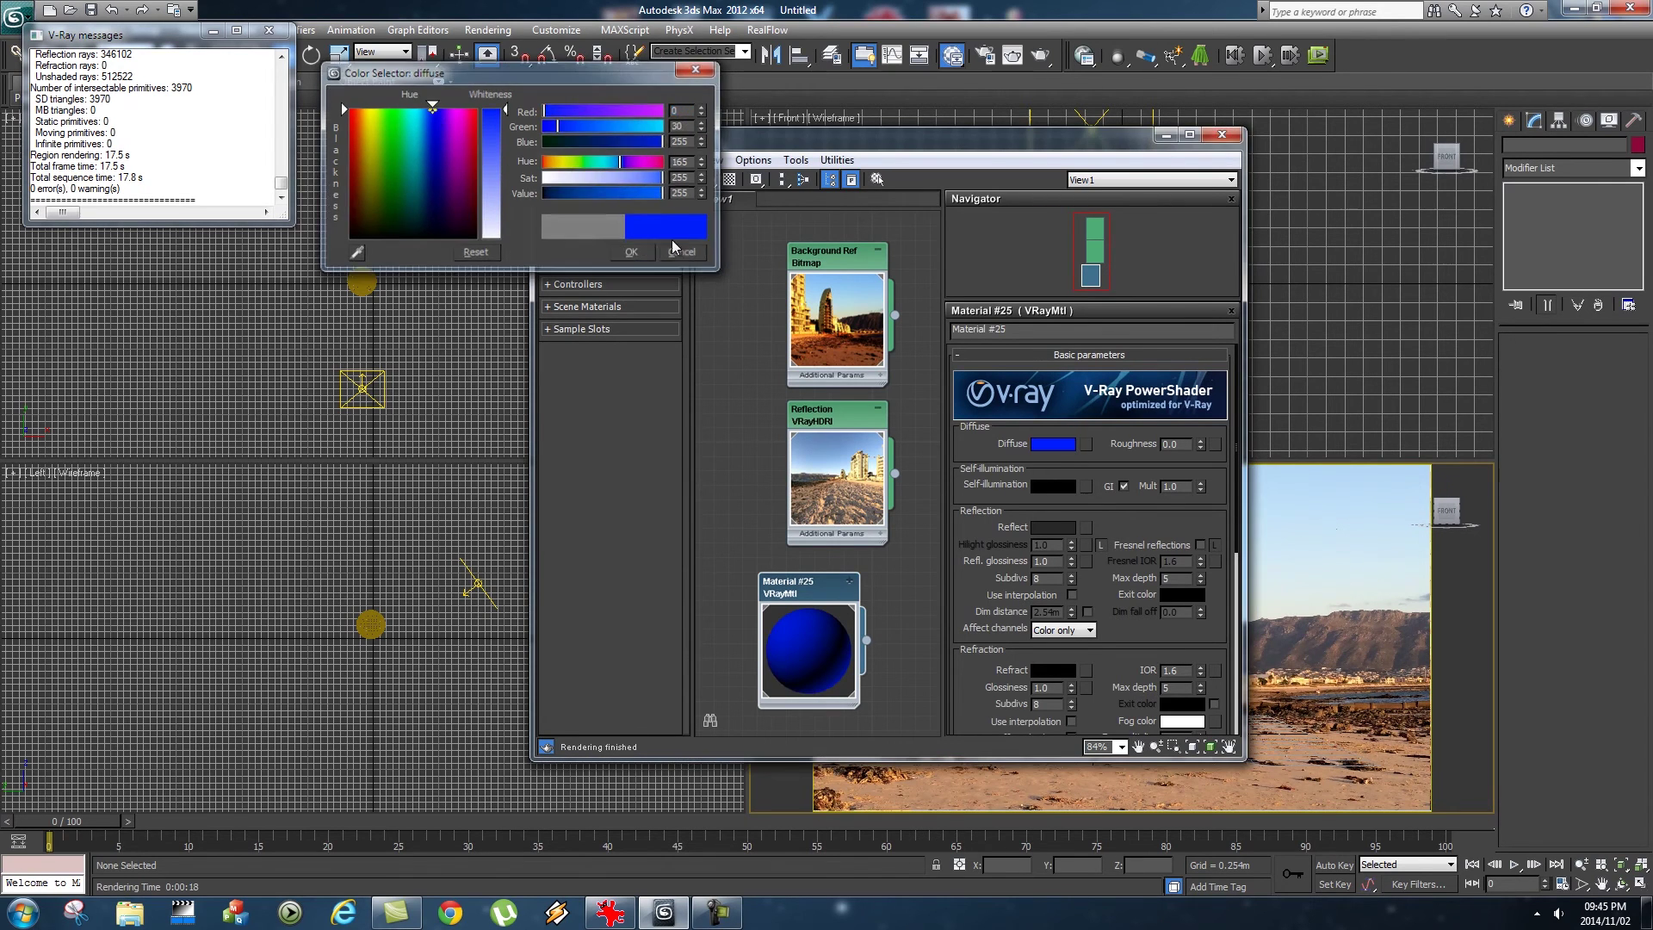
{"action": "left_click", "coordinate": [1225, 134]}
Check the plane light's multiplier value, then render the scene with the blue sphere.
{"action": "left_click", "coordinate": [1091, 135]}
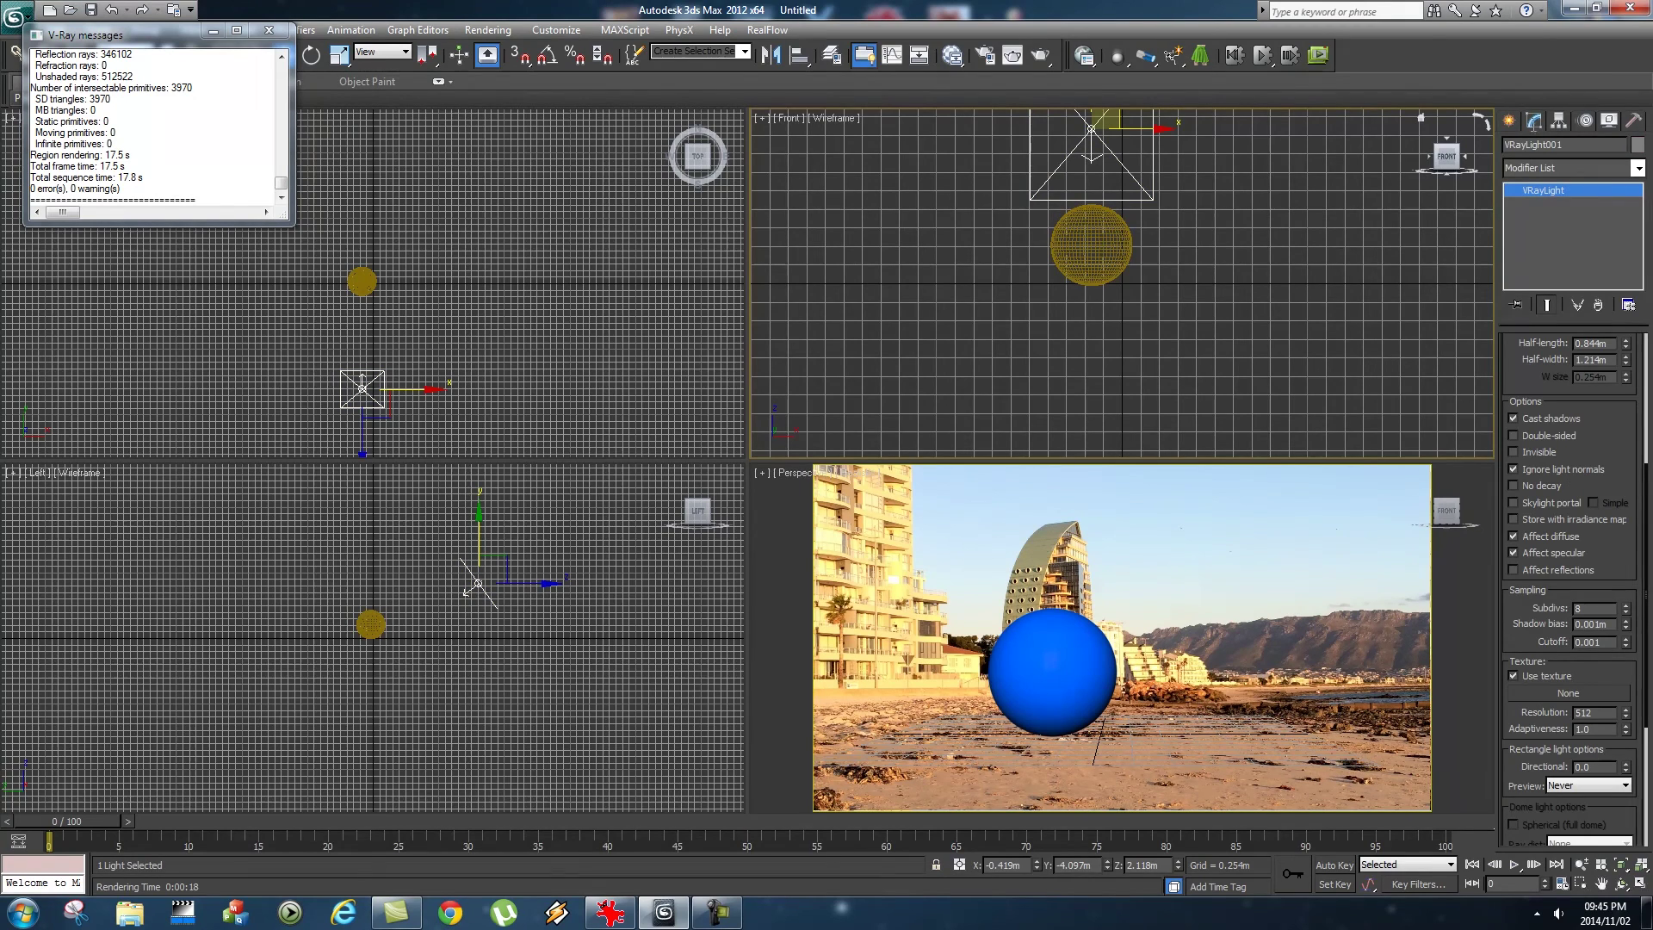
{"action": "scroll", "coordinate": [1608, 435], "scroll_direction": "up", "scroll_amount": 5}
{"action": "double_click", "coordinate": [1593, 505]}
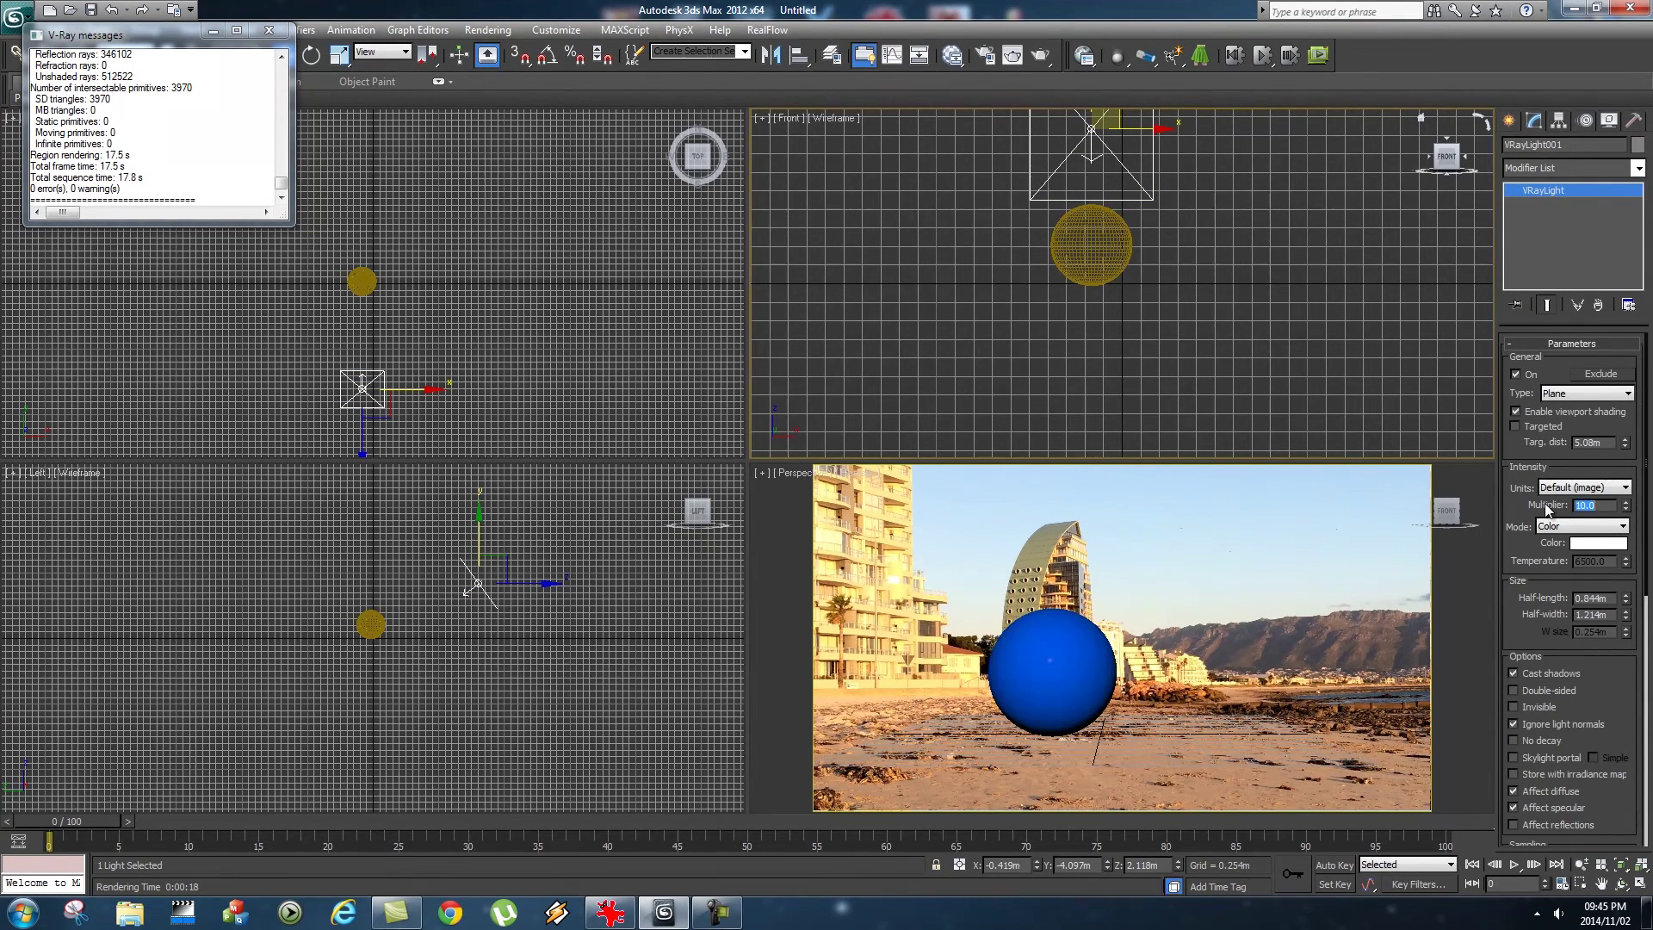
{"action": "left_click", "coordinate": [790, 516]}
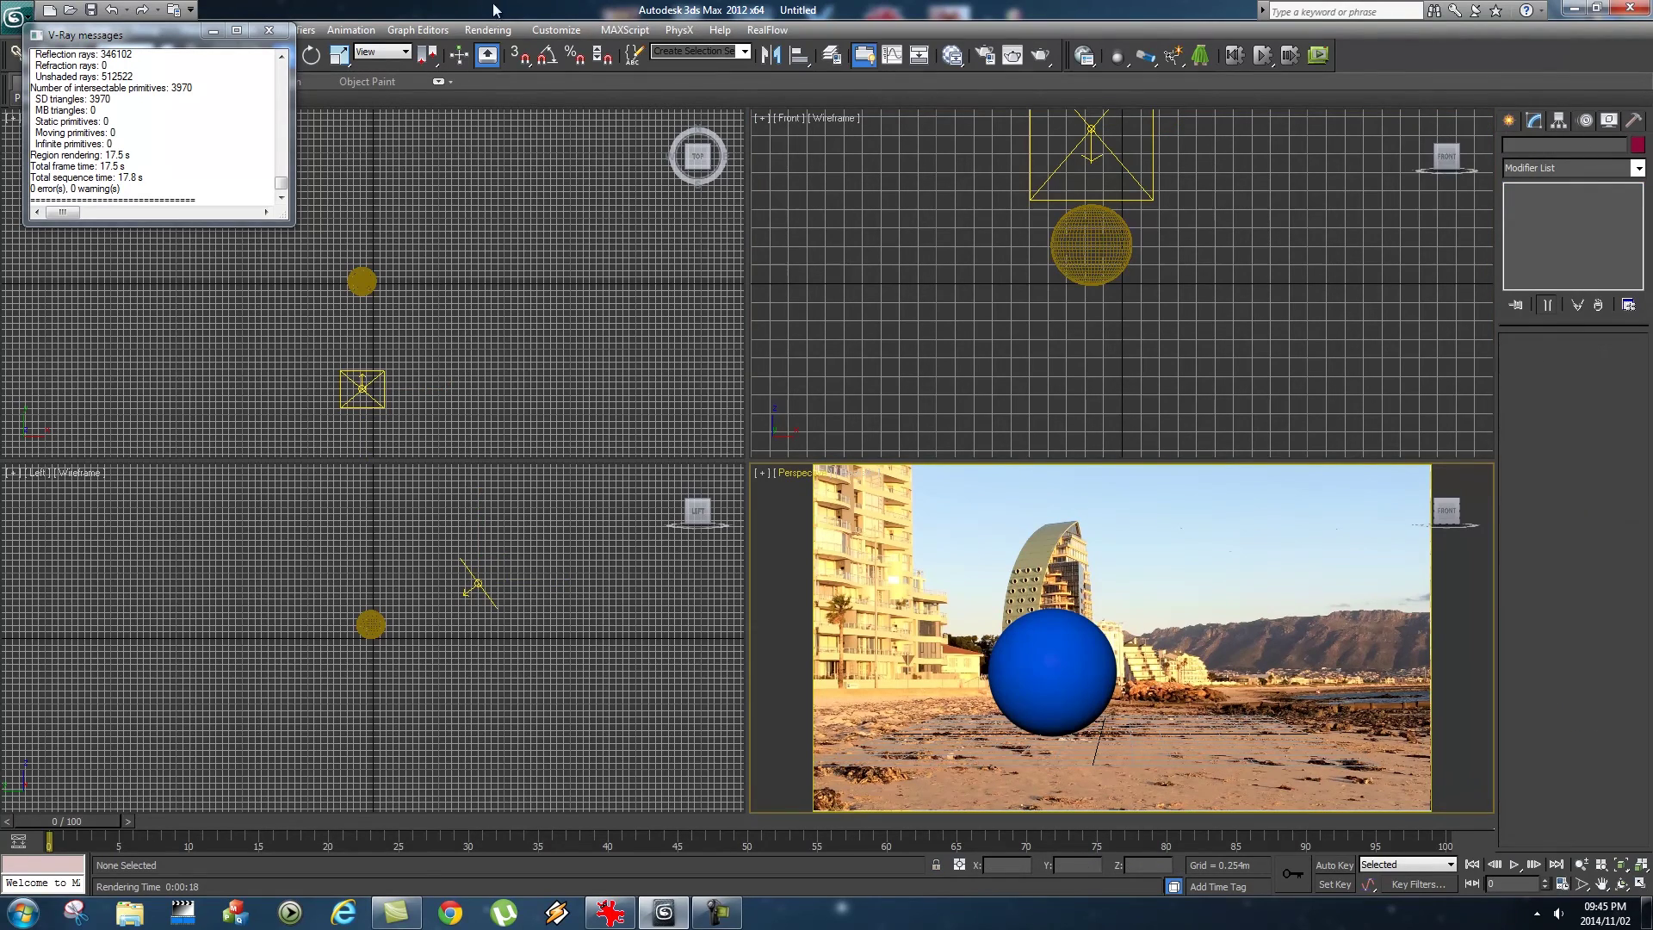
{"action": "left_click", "coordinate": [488, 29]}
{"action": "left_click", "coordinate": [484, 49]}
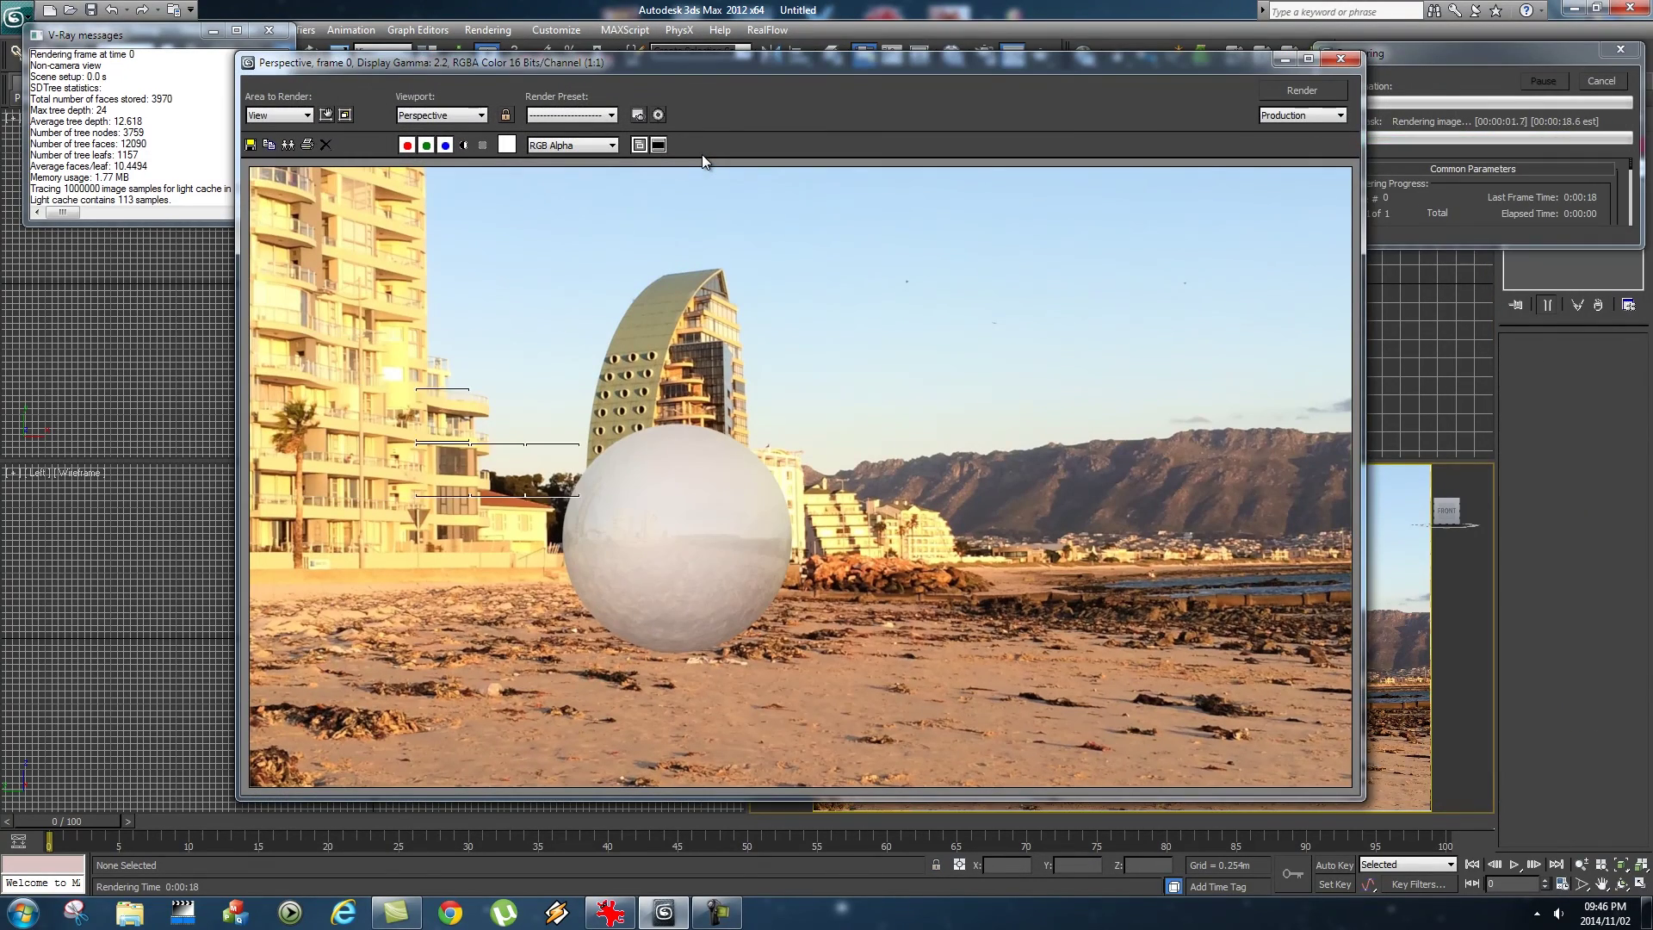